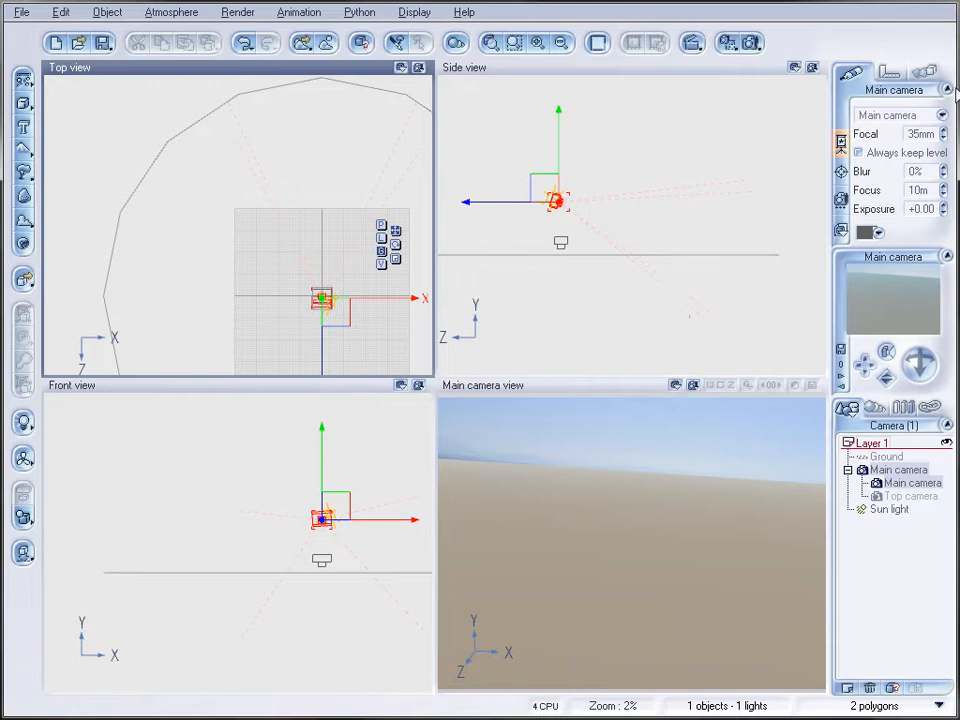
Step: Examine the main camera's position values and its placement above the ground
{"action": "left_click", "coordinate": [887, 73]}
{"action": "left_click", "coordinate": [899, 217]}
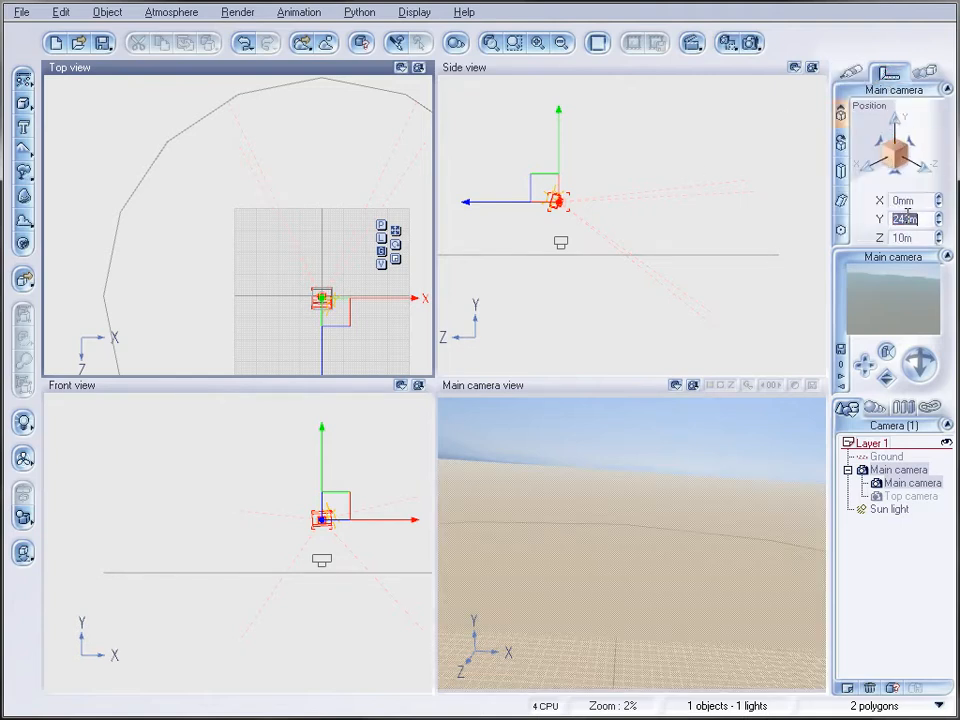
{"action": "left_click", "coordinate": [905, 217]}
{"action": "right_click_drag", "start_coordinate": [659, 259], "coordinate": [645, 227]}
{"action": "scroll", "coordinate": [678, 209], "scroll_direction": "up", "scroll_amount": 2}
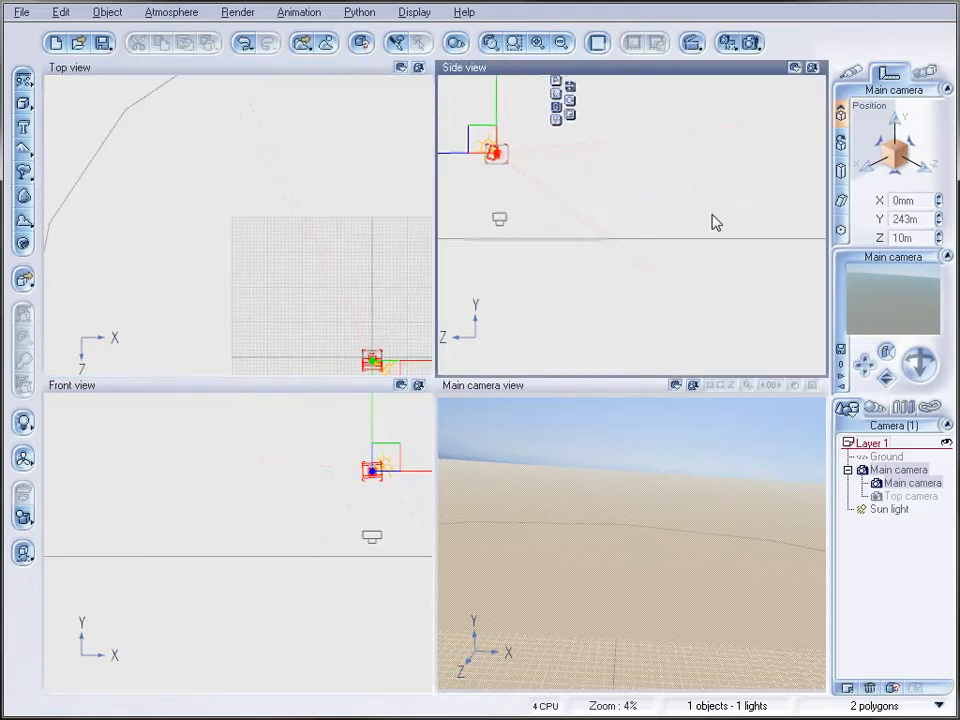
{"action": "right_click_drag", "start_coordinate": [482, 212], "coordinate": [508, 230]}
{"action": "right_click_drag", "start_coordinate": [365, 259], "coordinate": [338, 190]}
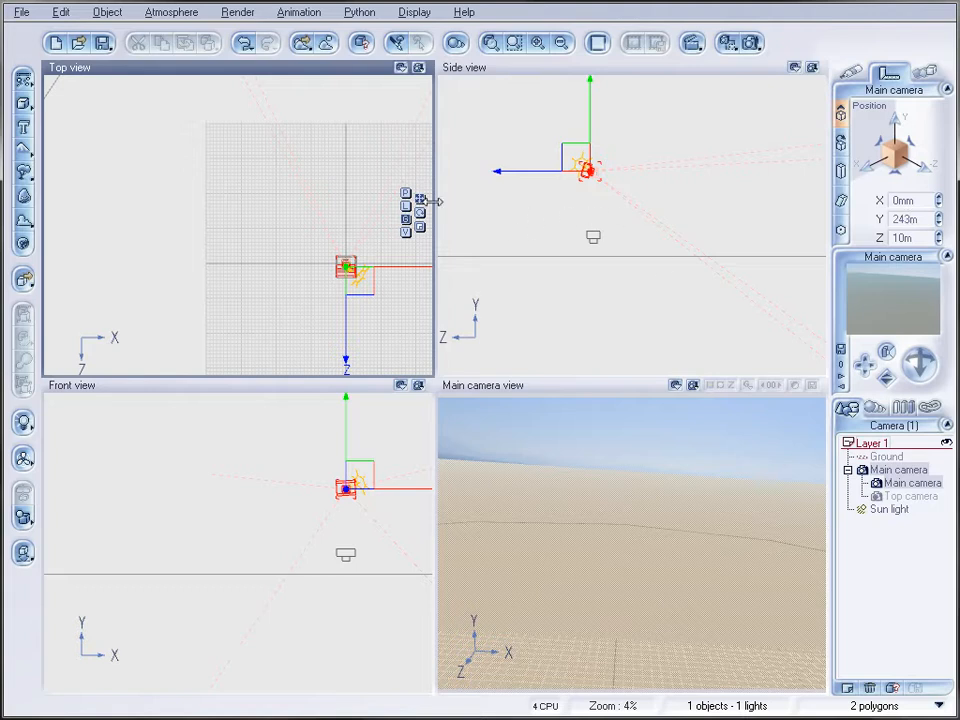
{"action": "right_click_drag", "start_coordinate": [347, 154], "coordinate": [290, 235]}
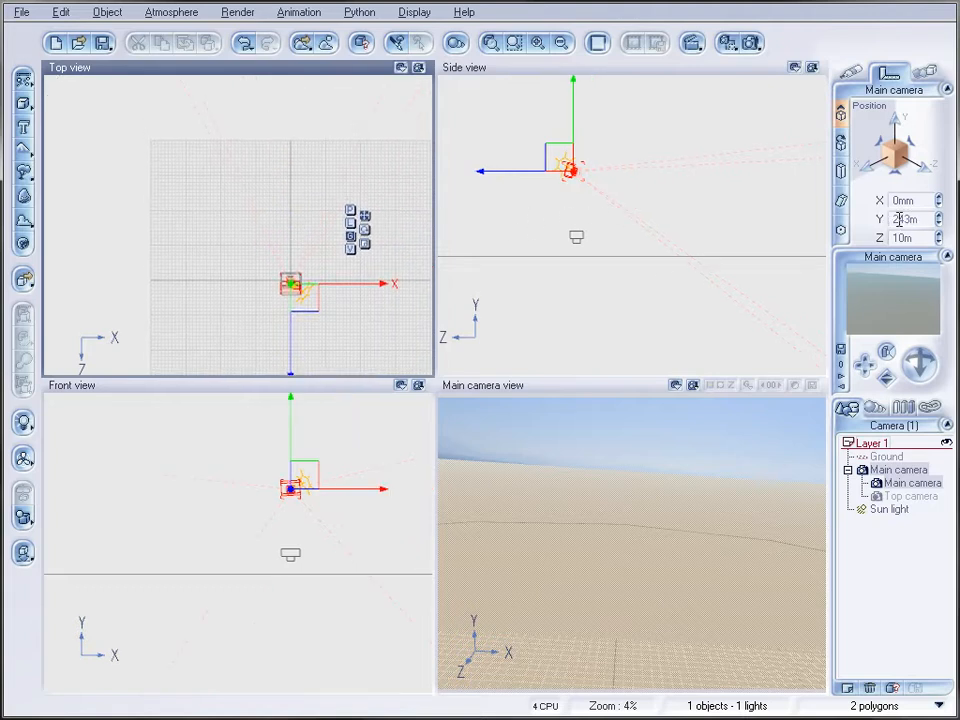
{"action": "right_click_drag", "start_coordinate": [378, 229], "coordinate": [373, 267]}
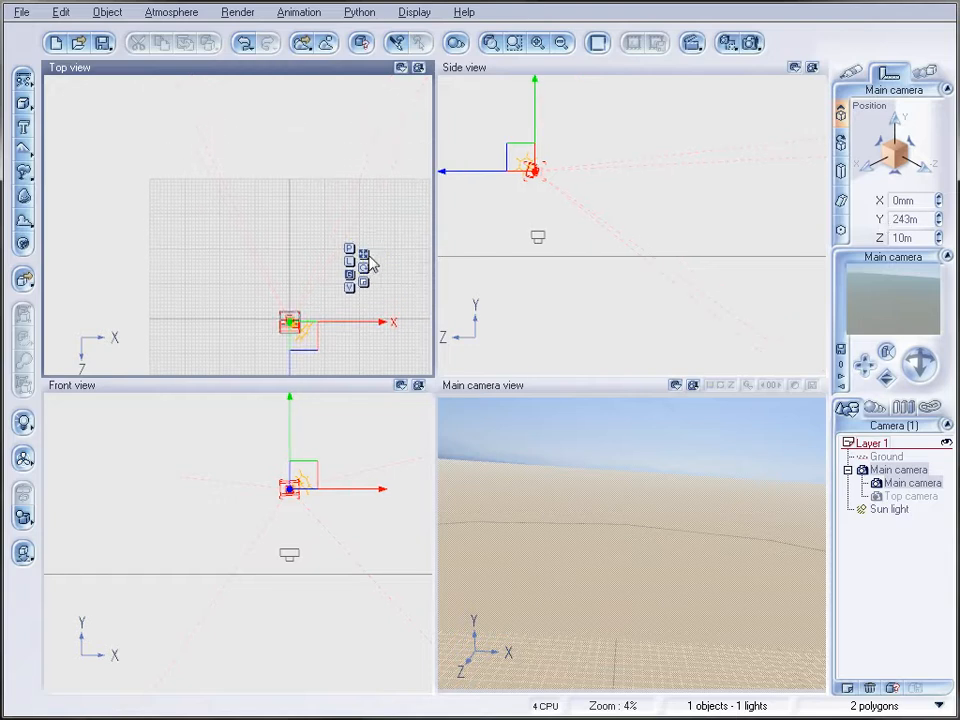
{"action": "left_click", "coordinate": [23, 149]}
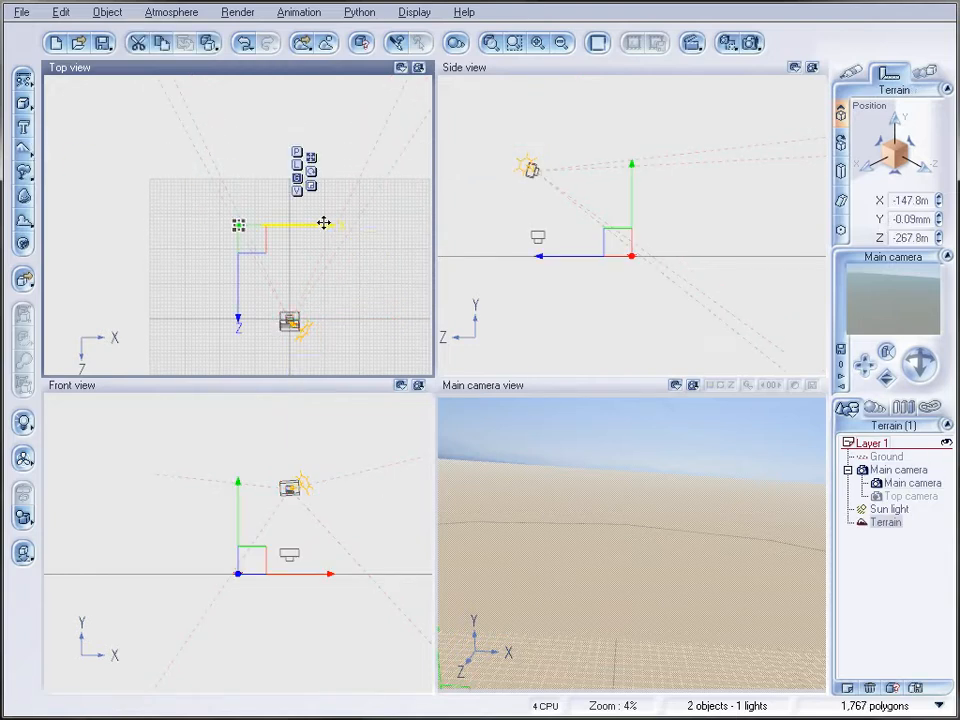
{"action": "left_click_drag", "start_coordinate": [279, 208], "coordinate": [220, 118]}
{"action": "right_click_drag", "start_coordinate": [289, 151], "coordinate": [287, 209]}
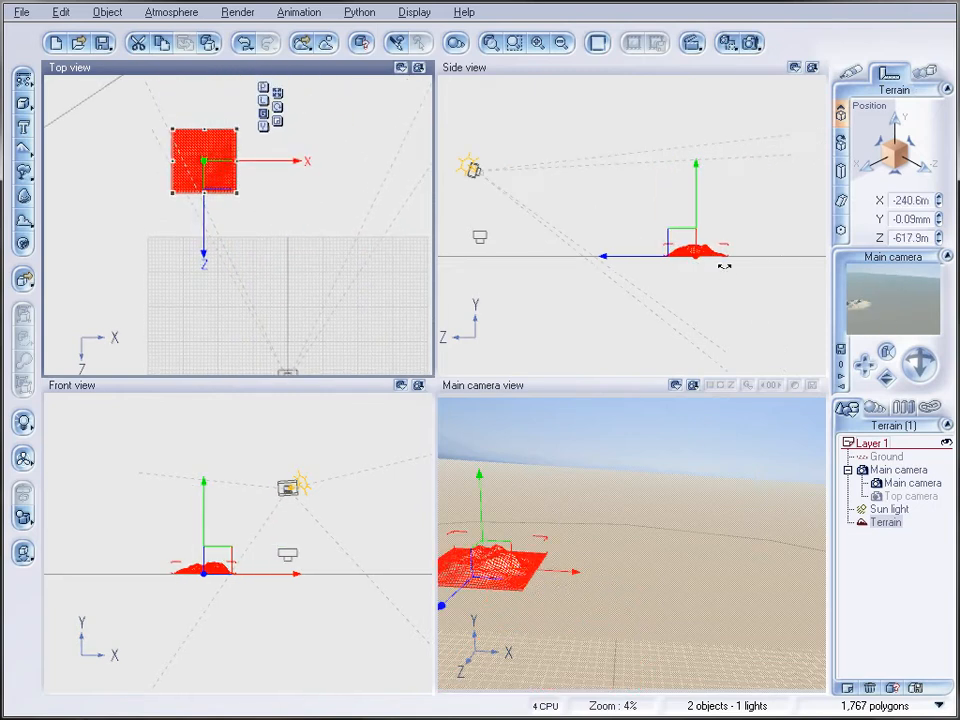
{"action": "right_click_drag", "start_coordinate": [762, 286], "coordinate": [681, 285]}
{"action": "scroll", "coordinate": [681, 285], "scroll_direction": "down", "scroll_amount": 5}
{"action": "scroll", "coordinate": [681, 285], "scroll_direction": "up", "scroll_amount": 3}
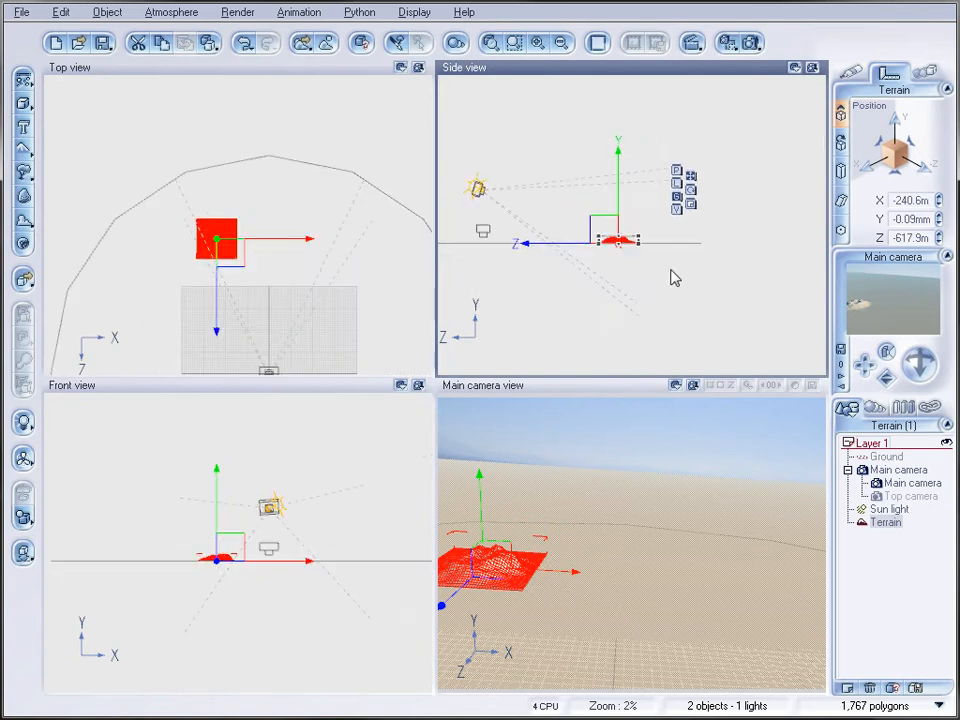
{"action": "left_click_drag", "start_coordinate": [637, 236], "coordinate": [728, 218]}
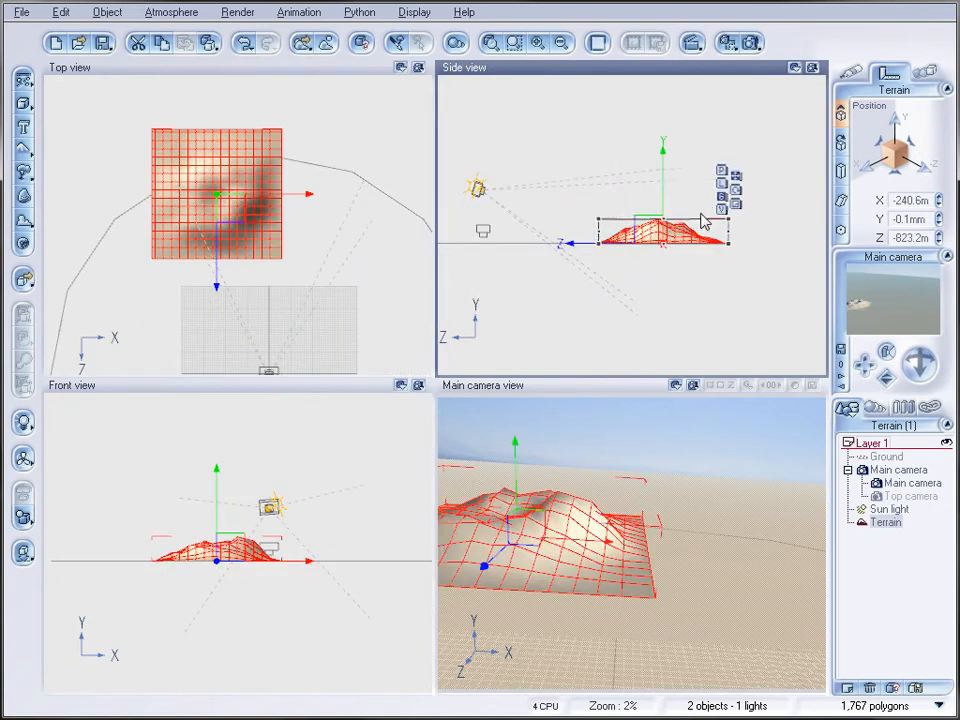
{"action": "left_click_drag", "start_coordinate": [652, 236], "coordinate": [735, 227]}
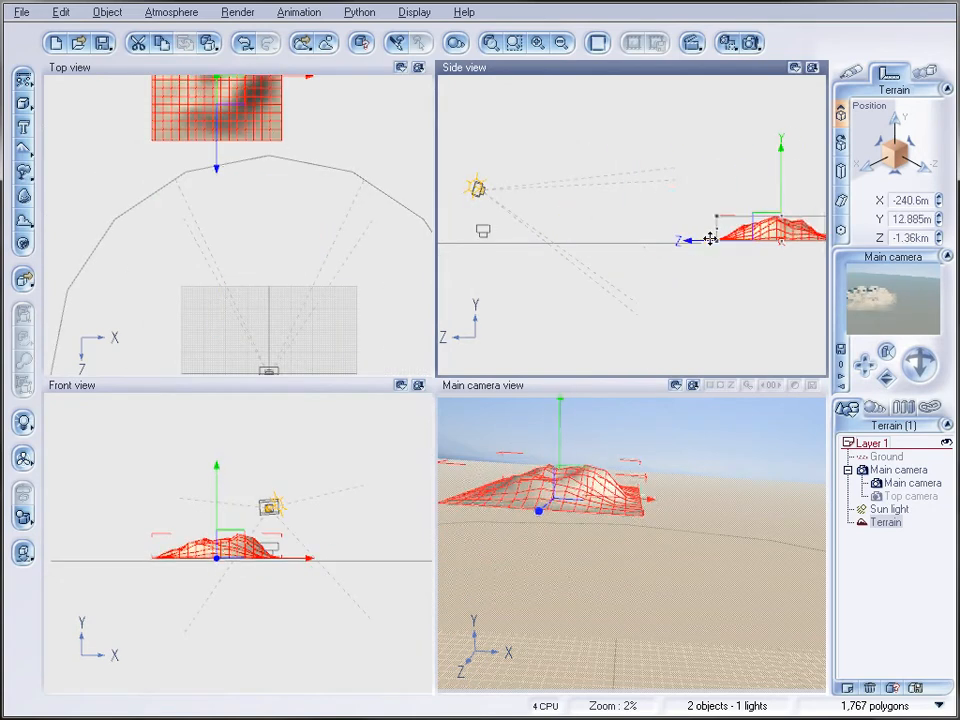
{"action": "right_click_drag", "start_coordinate": [490, 217], "coordinate": [395, 211]}
{"action": "left_click_drag", "start_coordinate": [559, 221], "coordinate": [635, 216]}
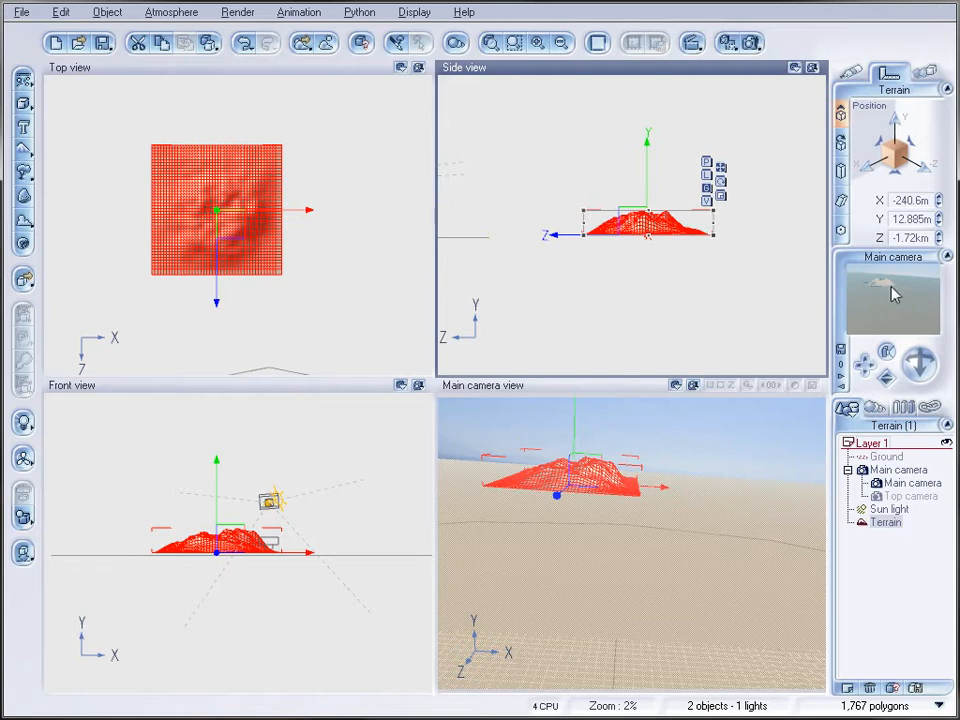
{"action": "key", "text": "Delete"}
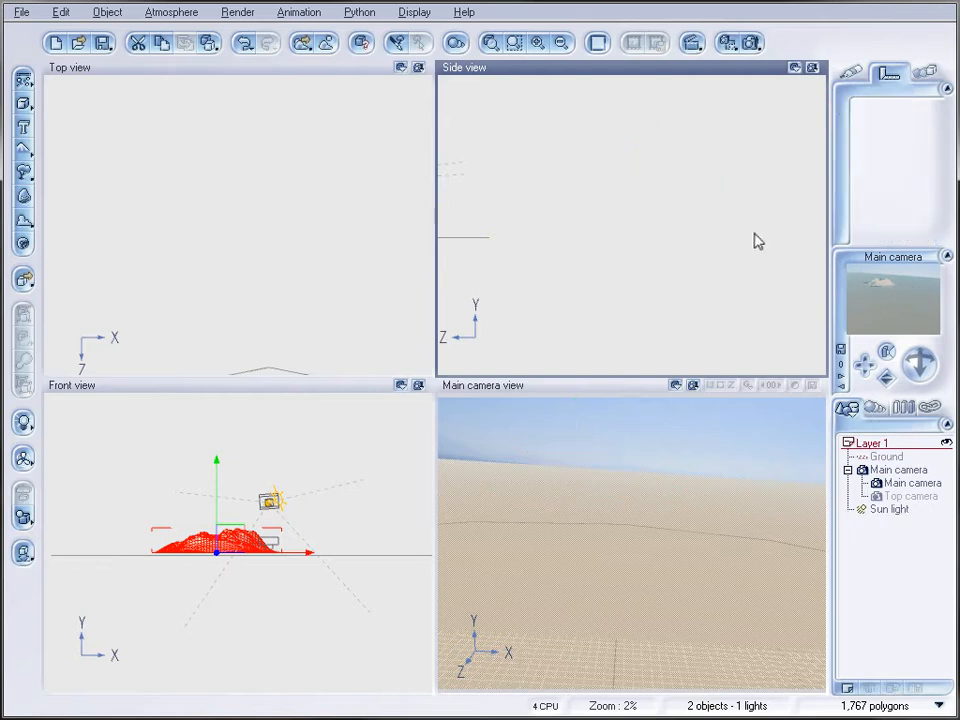
Step: Lower the main camera to a Y position of 121 m and tilt it slightly upward
{"action": "left_click", "coordinate": [909, 483]}
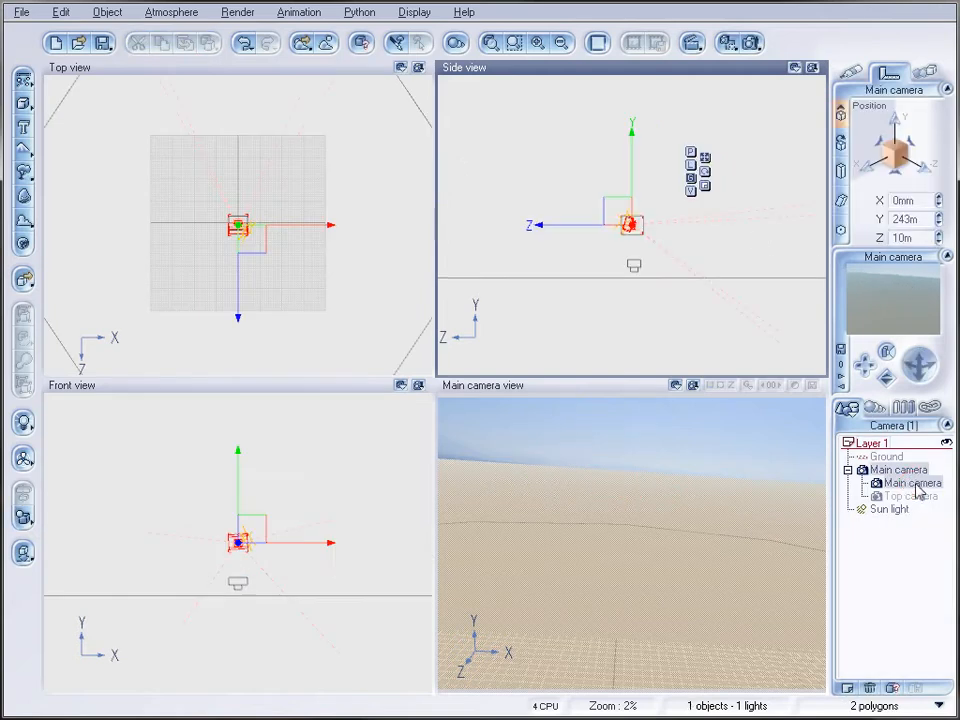
{"action": "double_click", "coordinate": [905, 218]}
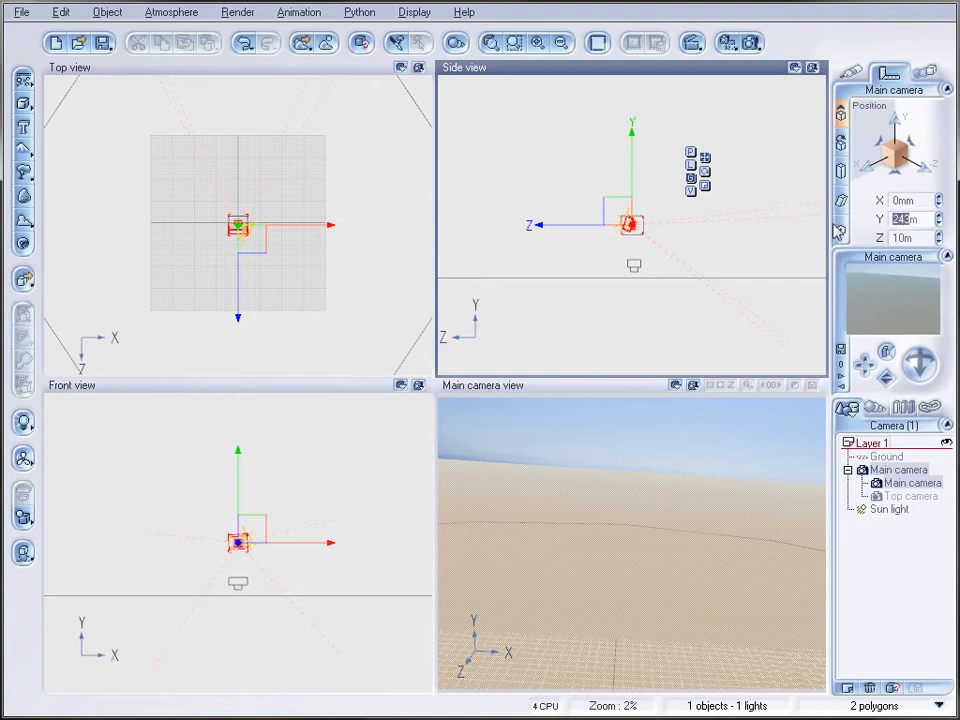
{"action": "type", "text": "121m"}
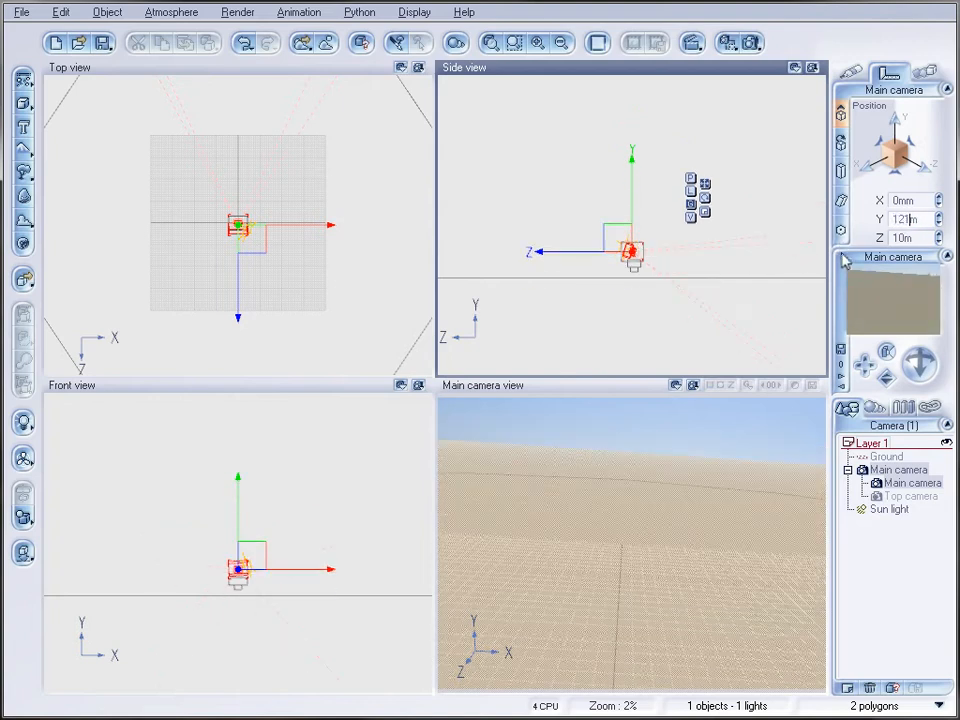
{"action": "right_click_drag", "start_coordinate": [707, 263], "coordinate": [668, 224]}
{"action": "scroll", "coordinate": [651, 261], "scroll_direction": "up", "scroll_amount": 3}
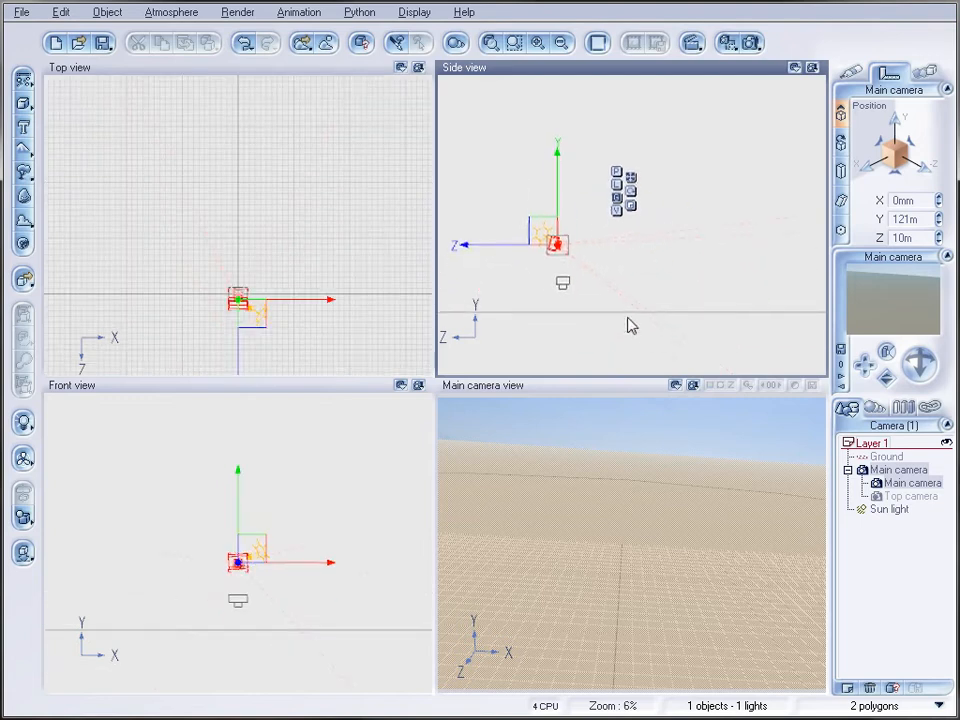
{"action": "left_click_drag", "start_coordinate": [919, 366], "coordinate": [919, 352]}
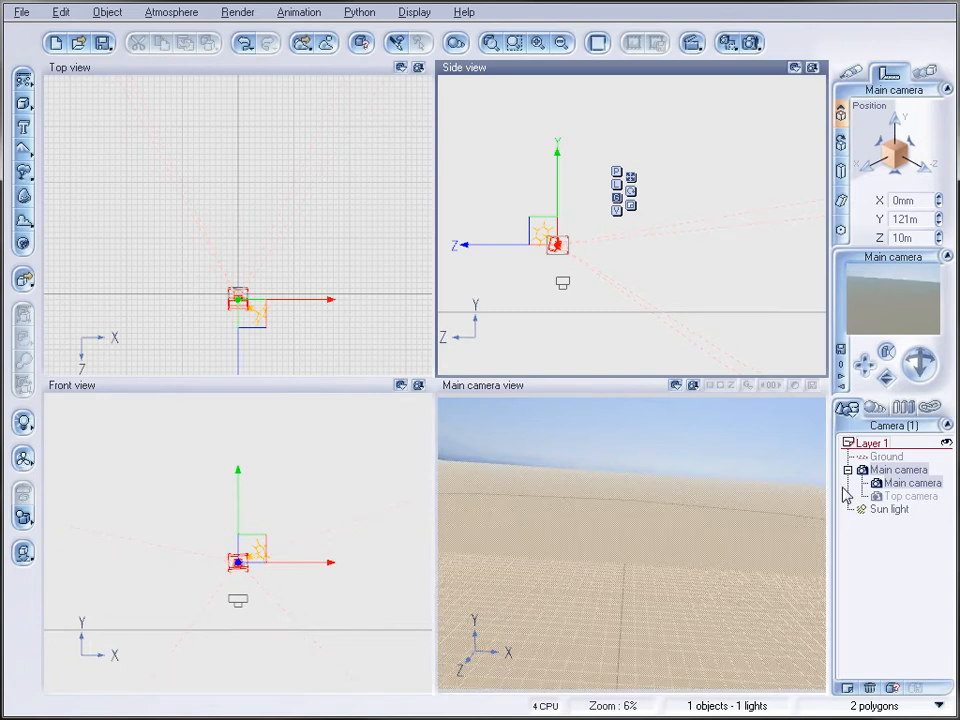
Step: Add a standard terrain, enlarge it to mountain size and place it in the distance at about X -411 m, Z -1.08 km
{"action": "right_click_drag", "start_coordinate": [728, 285], "coordinate": [647, 274]}
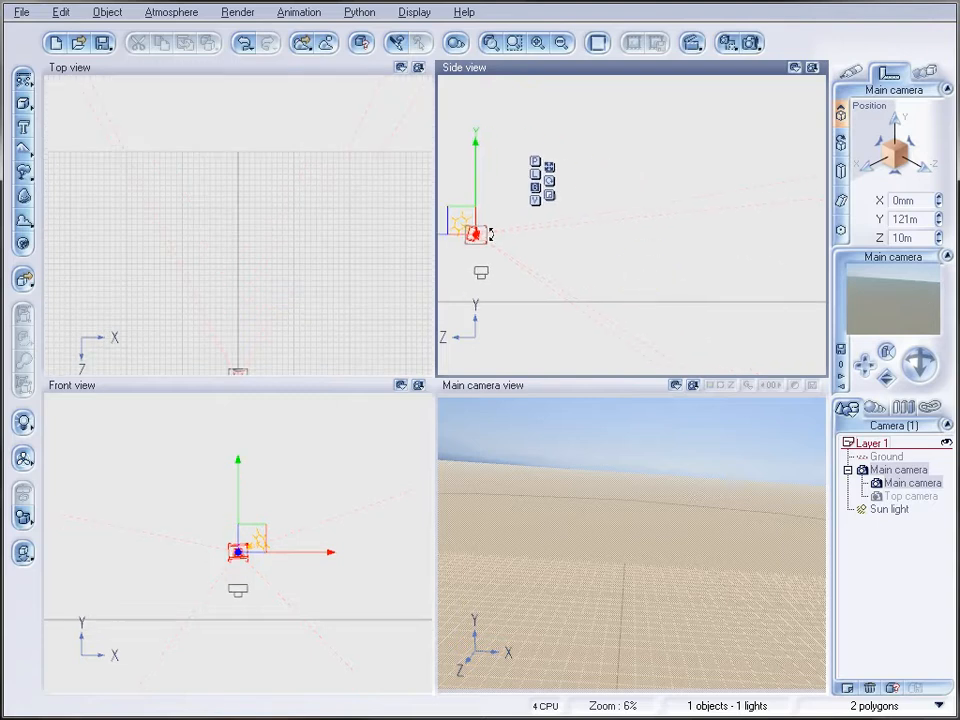
{"action": "scroll", "coordinate": [293, 240], "scroll_direction": "down", "scroll_amount": 2}
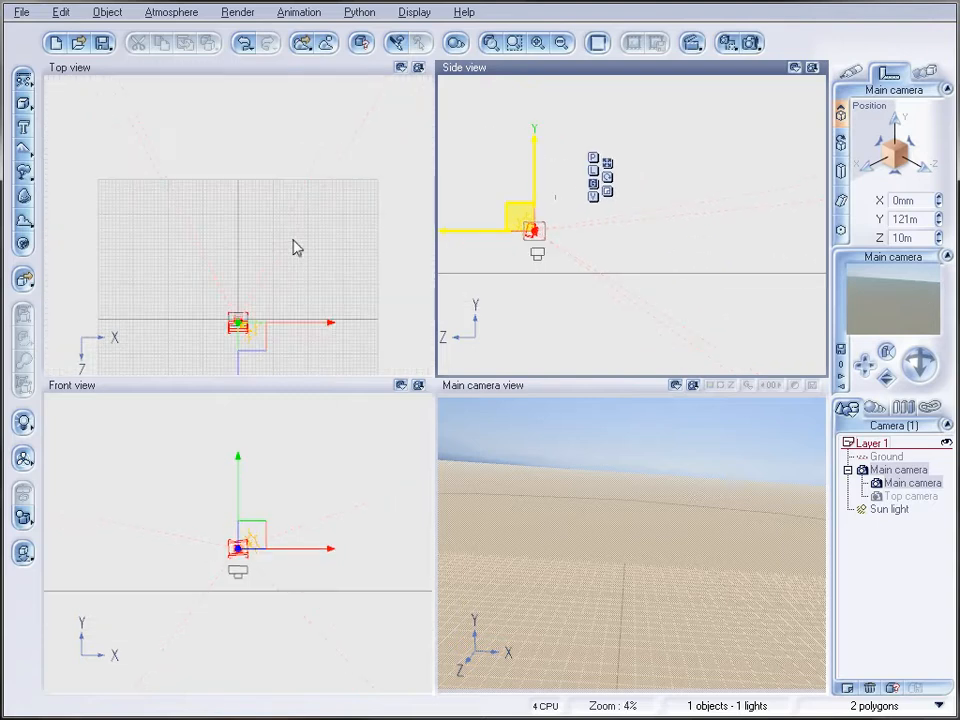
{"action": "left_click", "coordinate": [20, 148]}
{"action": "left_click_drag", "start_coordinate": [283, 215], "coordinate": [180, 101]}
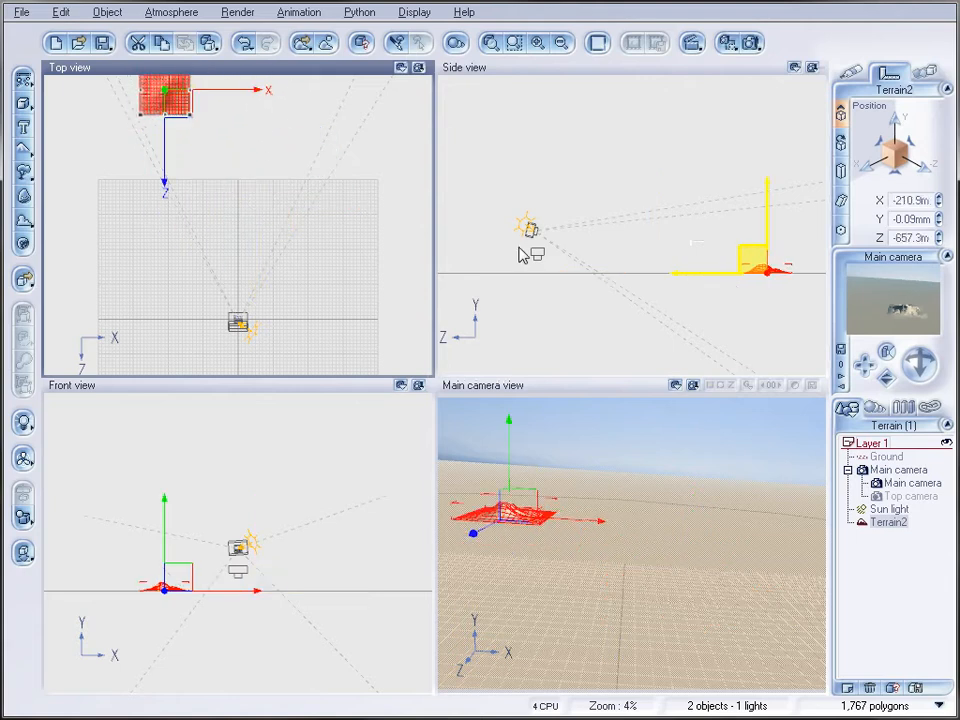
{"action": "right_click_drag", "start_coordinate": [284, 157], "coordinate": [300, 321]}
{"action": "scroll", "coordinate": [250, 269], "scroll_direction": "down", "scroll_amount": 3}
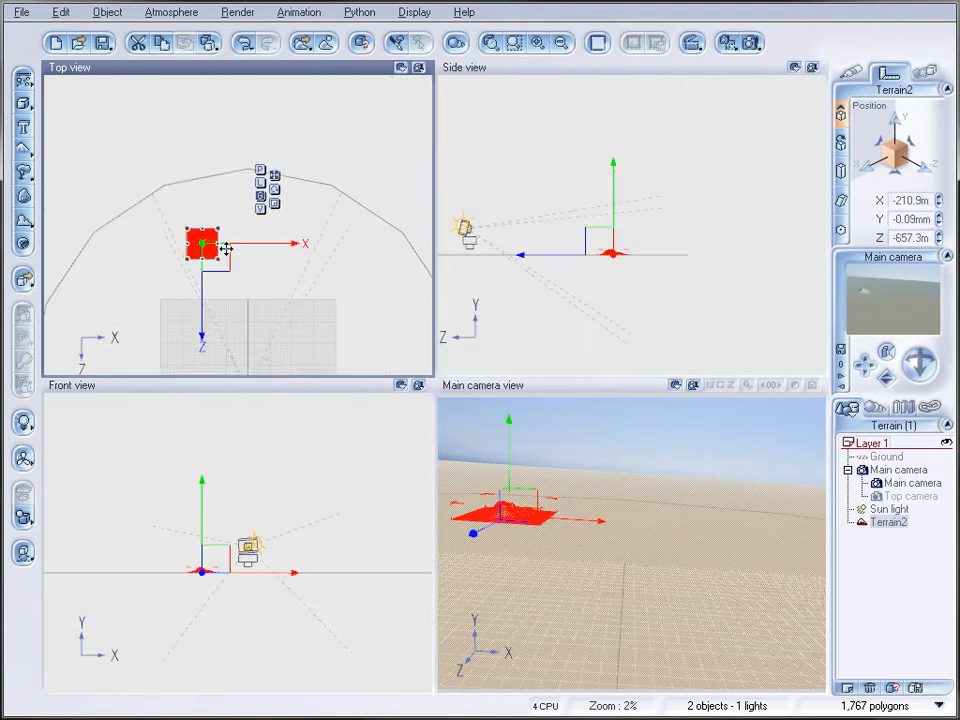
{"action": "left_click_drag", "start_coordinate": [219, 229], "coordinate": [400, 163]}
{"action": "left_click_drag", "start_coordinate": [265, 192], "coordinate": [159, 154]}
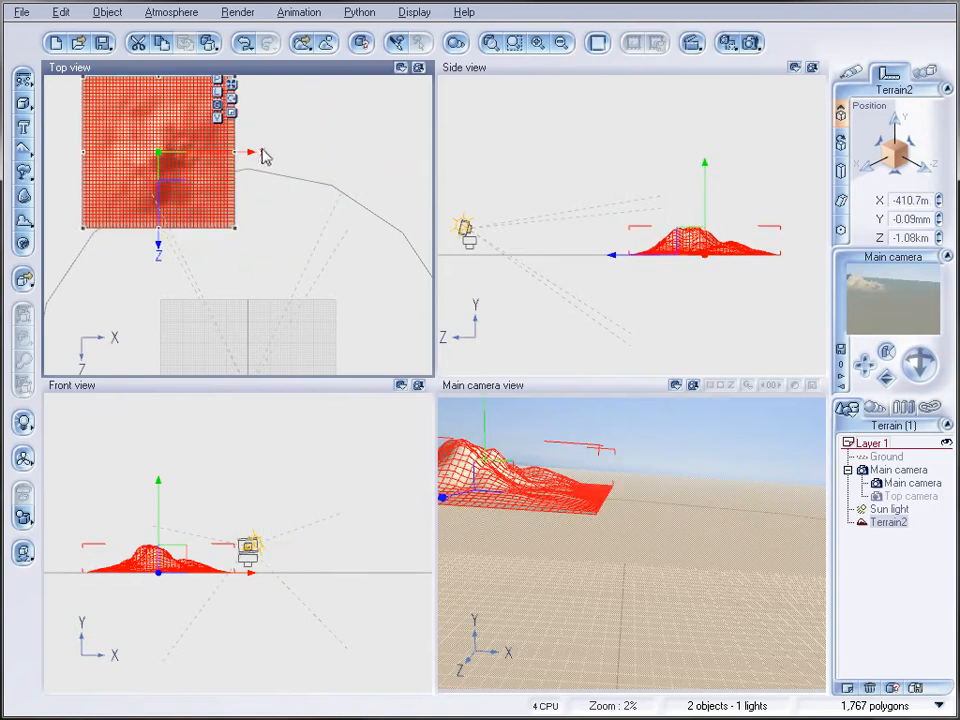
Step: Stretch the distant terrain along X into a wide range and move it back to about X -563 m, Z -1.3 km
{"action": "right_click_drag", "start_coordinate": [296, 162], "coordinate": [298, 187]}
{"action": "left_click_drag", "start_coordinate": [182, 184], "coordinate": [139, 144]}
{"action": "left_click_drag", "start_coordinate": [206, 142], "coordinate": [349, 144]}
{"action": "left_click_drag", "start_coordinate": [229, 146], "coordinate": [151, 138]}
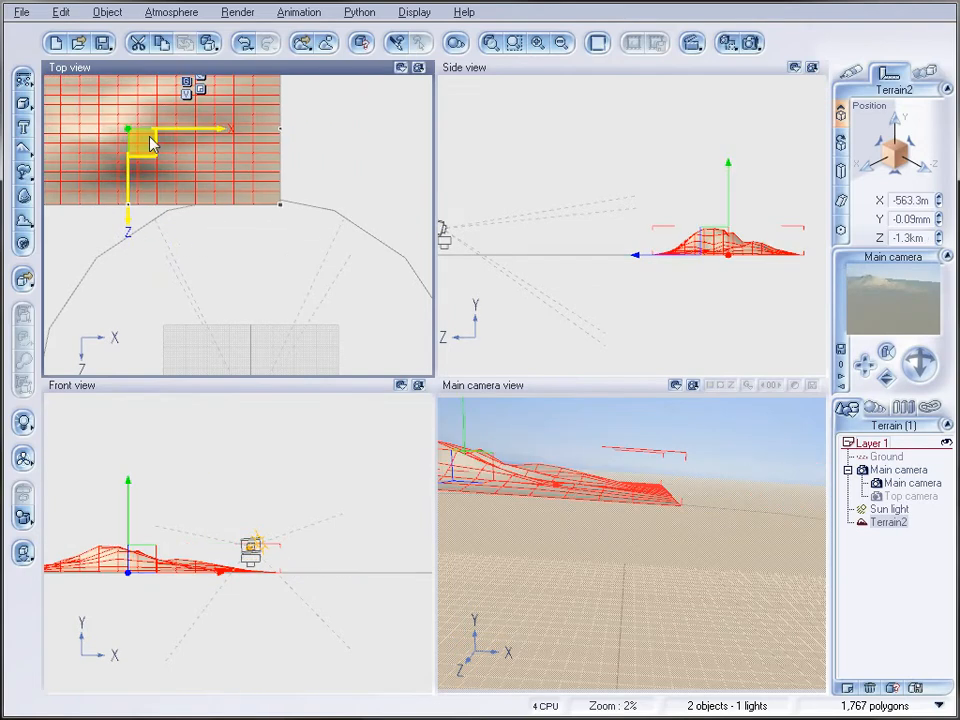
Step: Add a second terrain beside the first, widen it along X, and size it to sit at about X 404 m, Z -1.23 km
{"action": "scroll", "coordinate": [230, 207], "scroll_direction": "down", "scroll_amount": 2}
{"action": "left_click", "coordinate": [22, 151]}
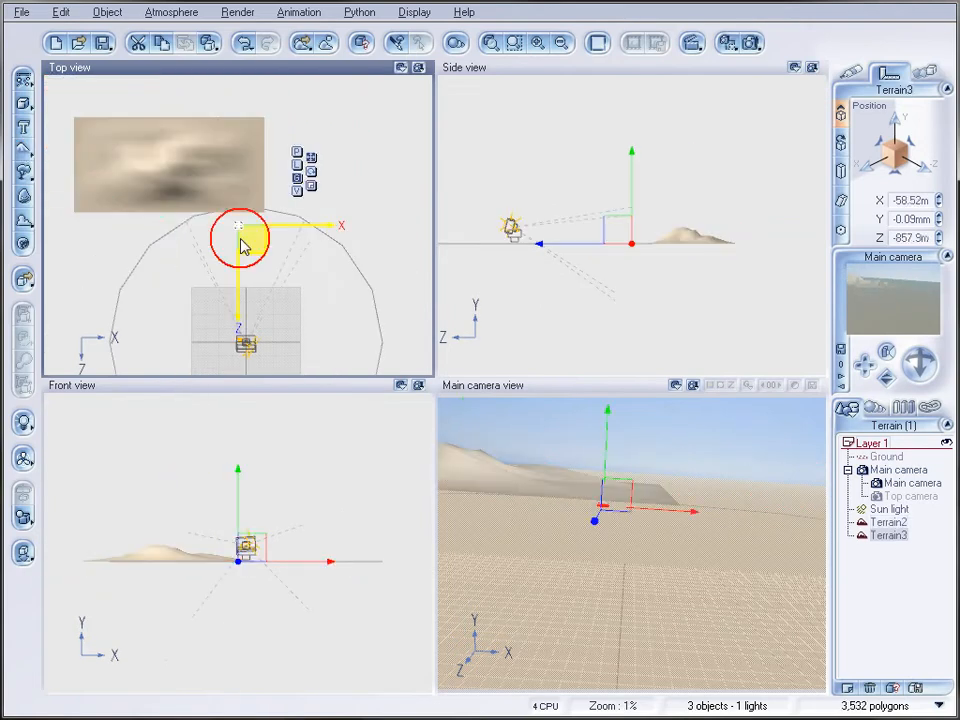
{"action": "left_click_drag", "start_coordinate": [242, 224], "coordinate": [575, 122]}
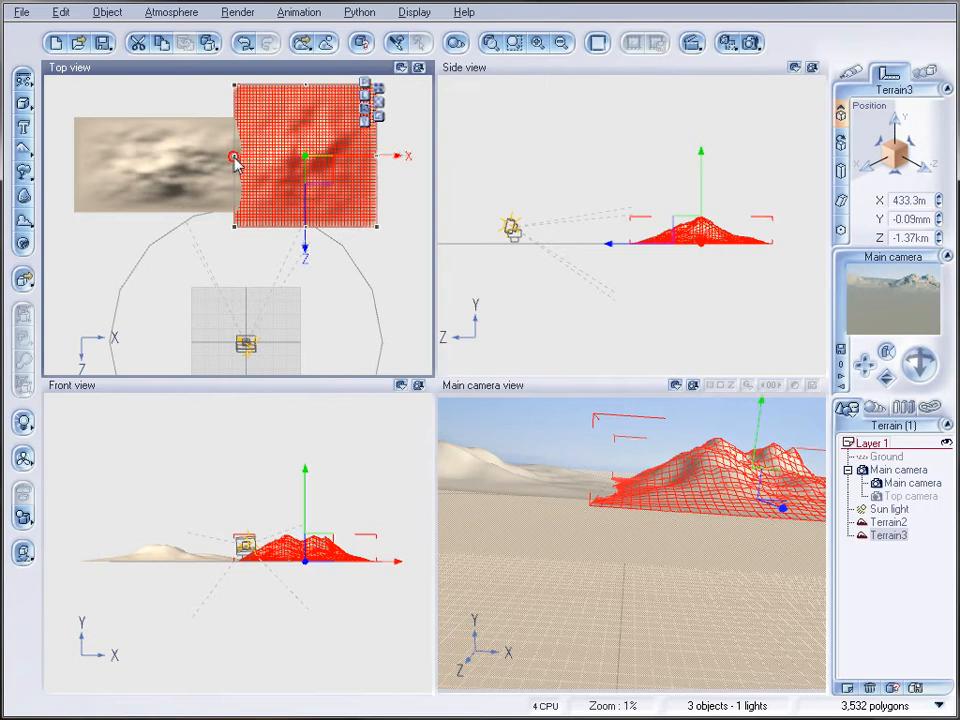
{"action": "left_click_drag", "start_coordinate": [238, 165], "coordinate": [118, 165]}
{"action": "left_click_drag", "start_coordinate": [254, 169], "coordinate": [336, 161]}
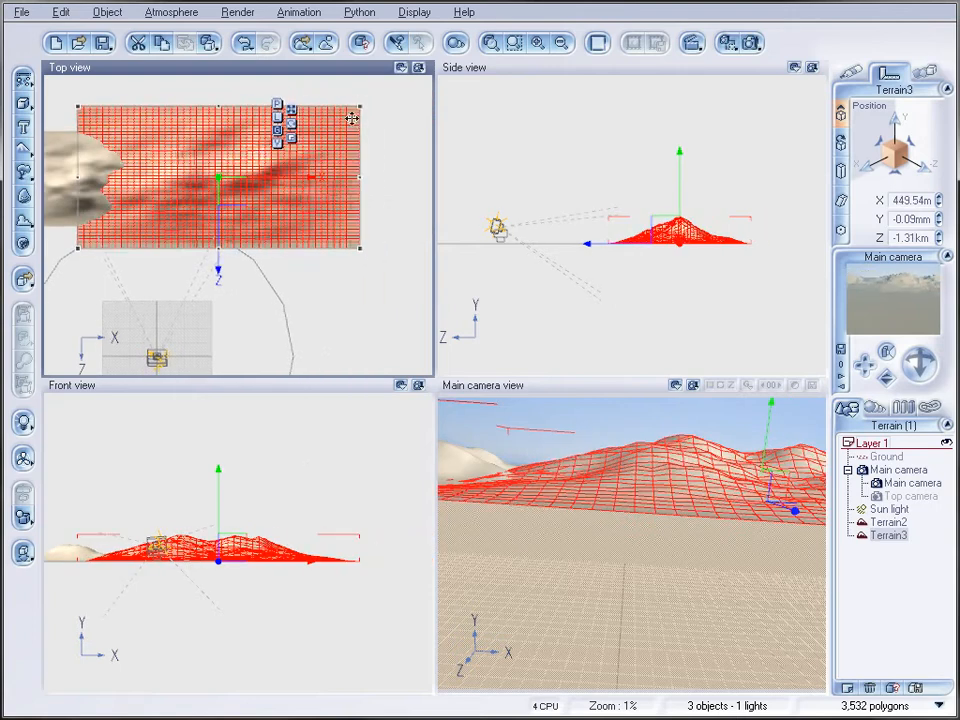
{"action": "left_click_drag", "start_coordinate": [360, 104], "coordinate": [204, 157]}
{"action": "left_click_drag", "start_coordinate": [197, 226], "coordinate": [227, 204]}
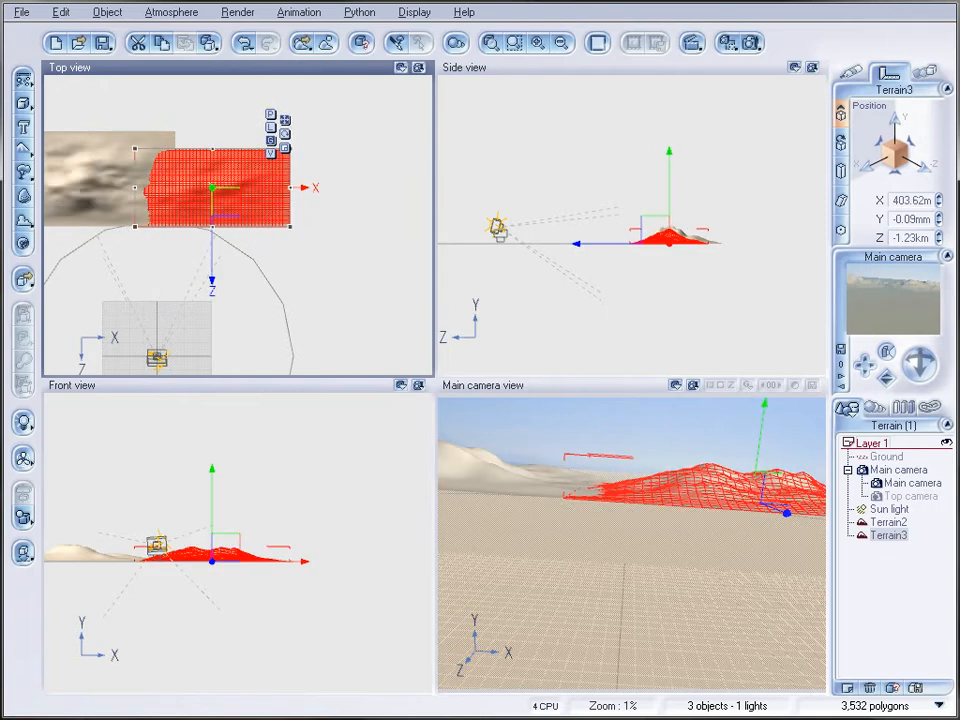
Step: Place a third terrain behind the first two and widen it along X, centred at about X -444 m, Z -1.59 km
{"action": "left_click_drag", "start_coordinate": [250, 183], "coordinate": [146, 156]}
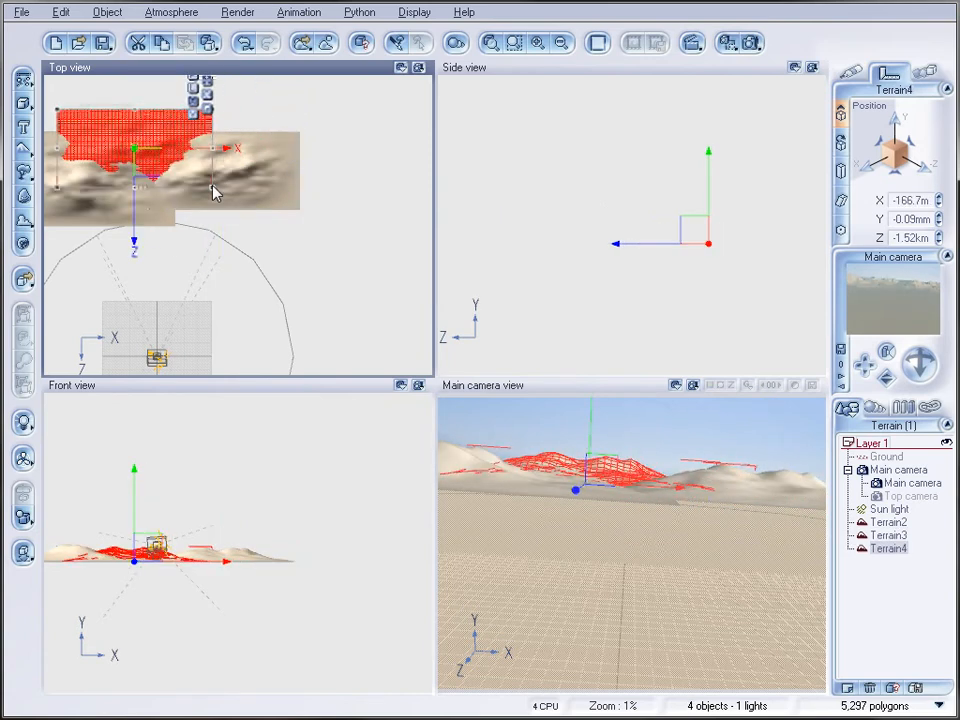
{"action": "left_click_drag", "start_coordinate": [211, 187], "coordinate": [120, 152]}
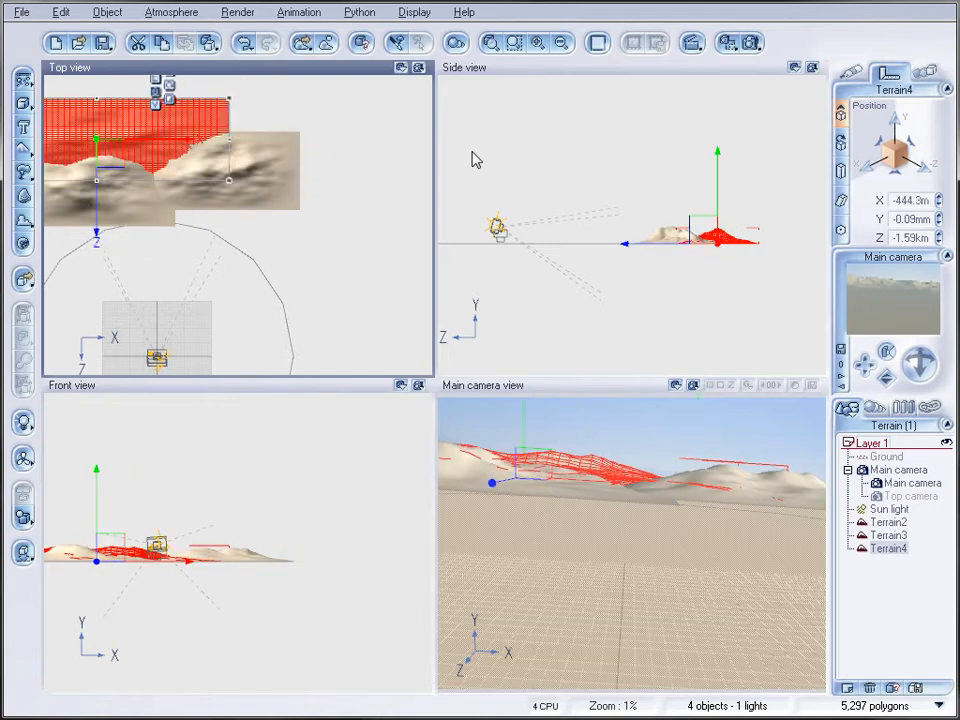
Step: Render the scene to screen at 640x480 with Preview quality, and close the render display after checking it
{"action": "left_click", "coordinate": [754, 42]}
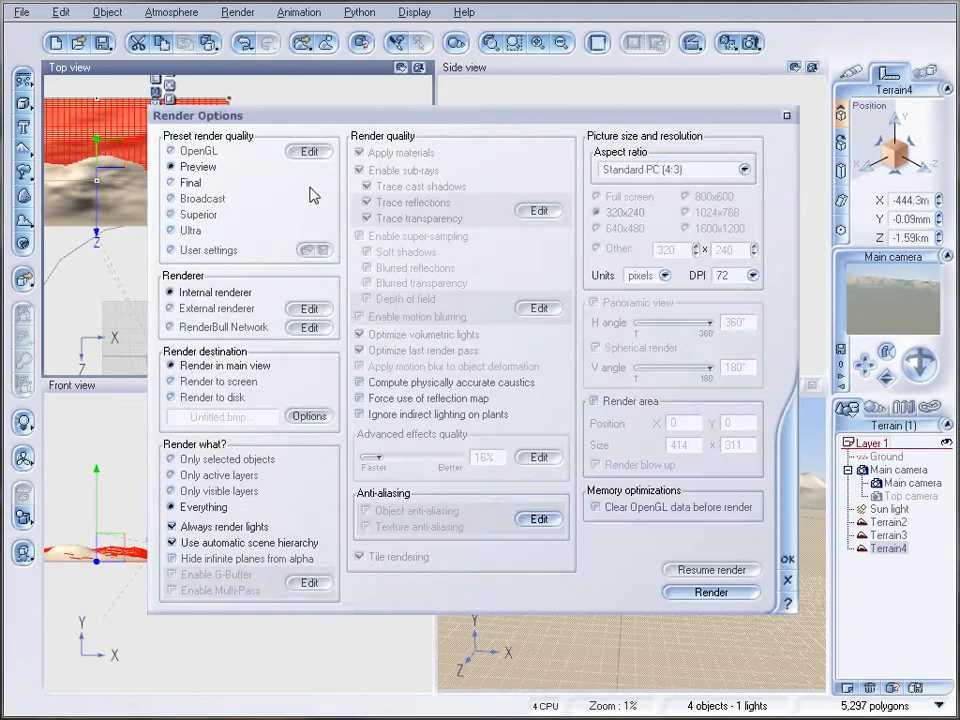
{"action": "left_click", "coordinate": [205, 381]}
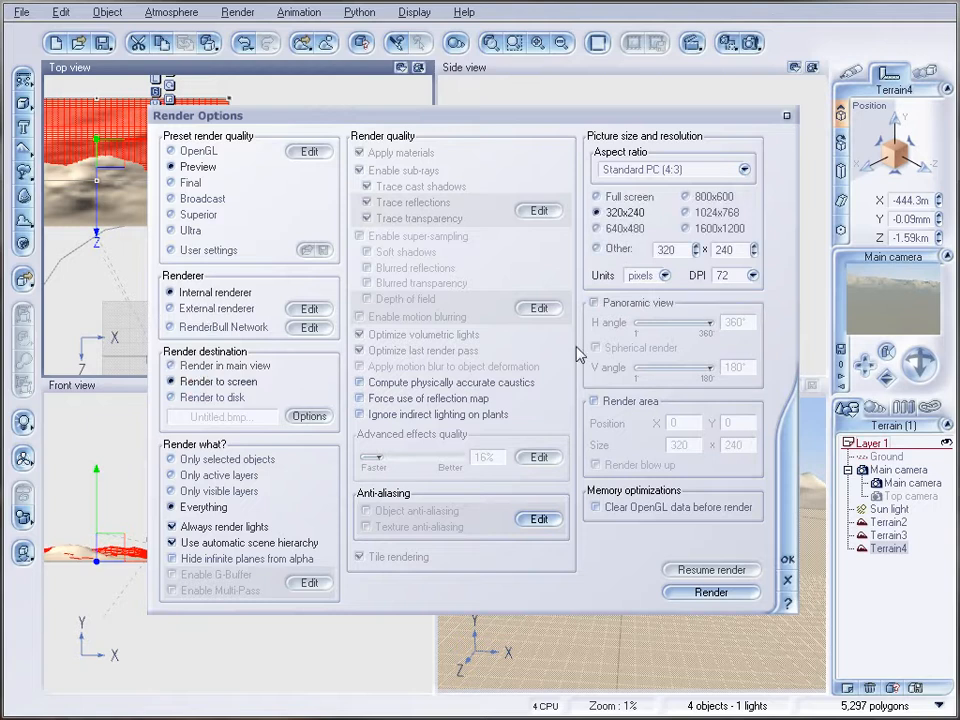
{"action": "left_click", "coordinate": [598, 229]}
{"action": "left_click", "coordinate": [703, 594]}
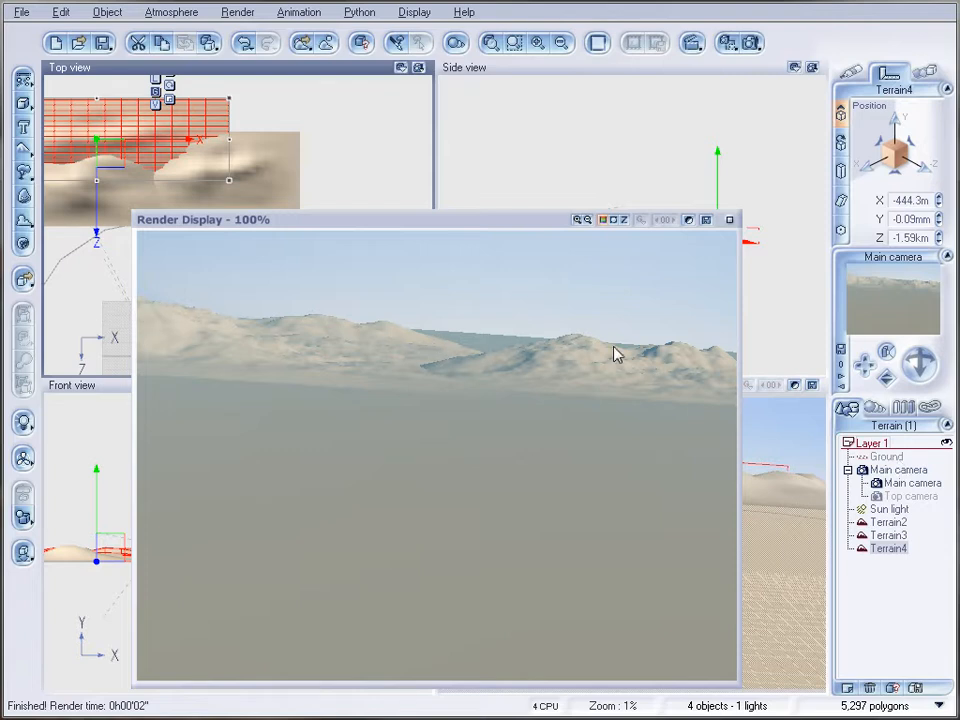
{"action": "left_click", "coordinate": [731, 219]}
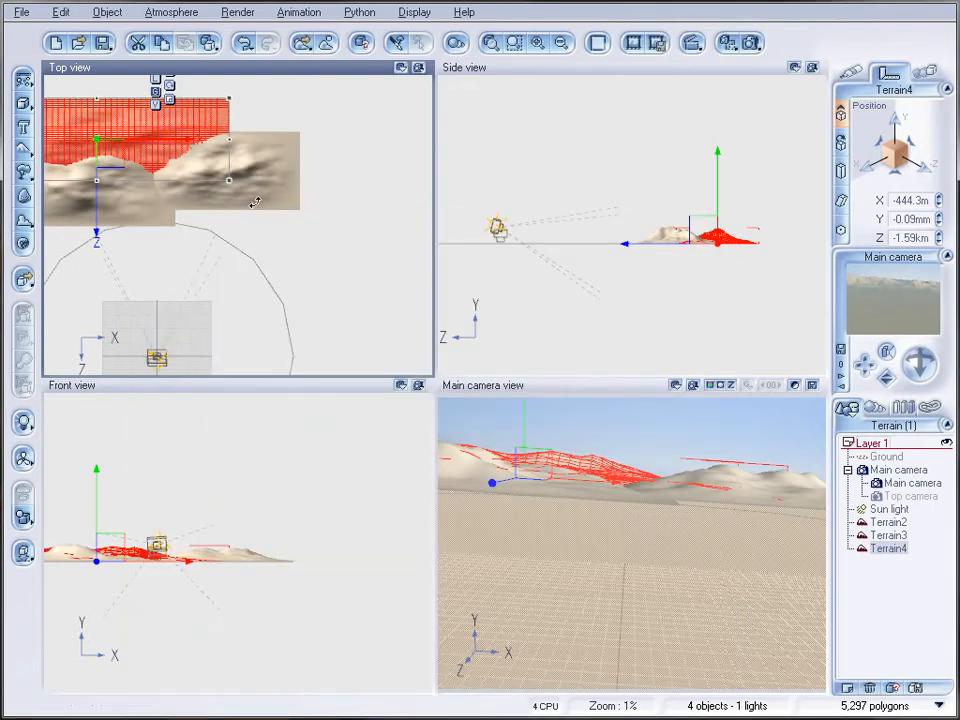
Step: Add a fourth terrain behind the others, enlarge it to sit at about X 261 m, Z -1.98 km, and check it in a render
{"action": "right_click_drag", "start_coordinate": [229, 208], "coordinate": [243, 307]}
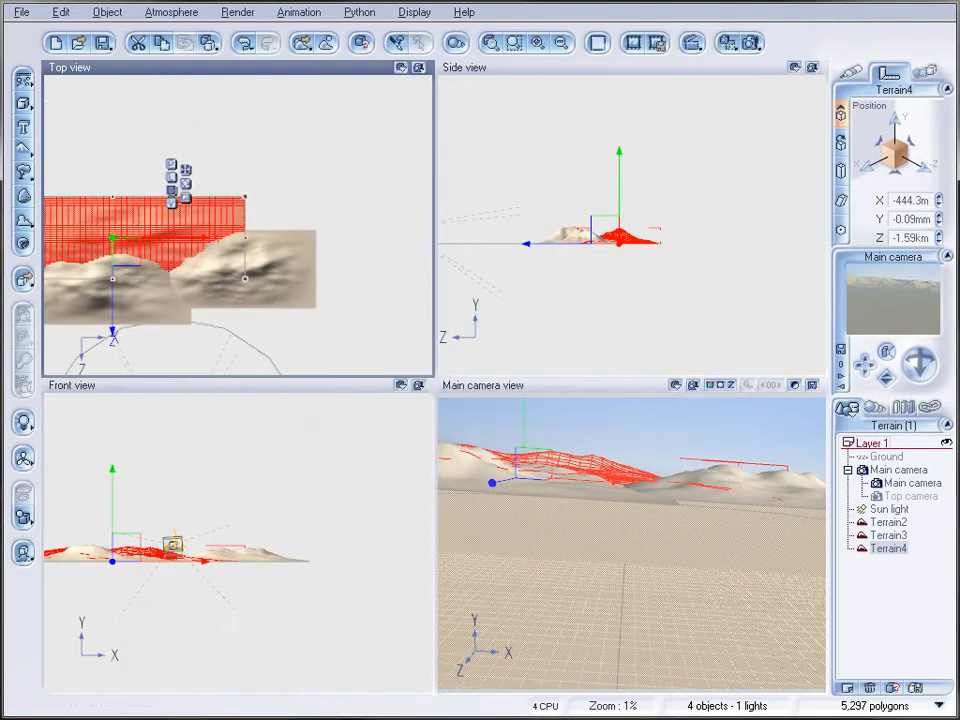
{"action": "left_click", "coordinate": [22, 145]}
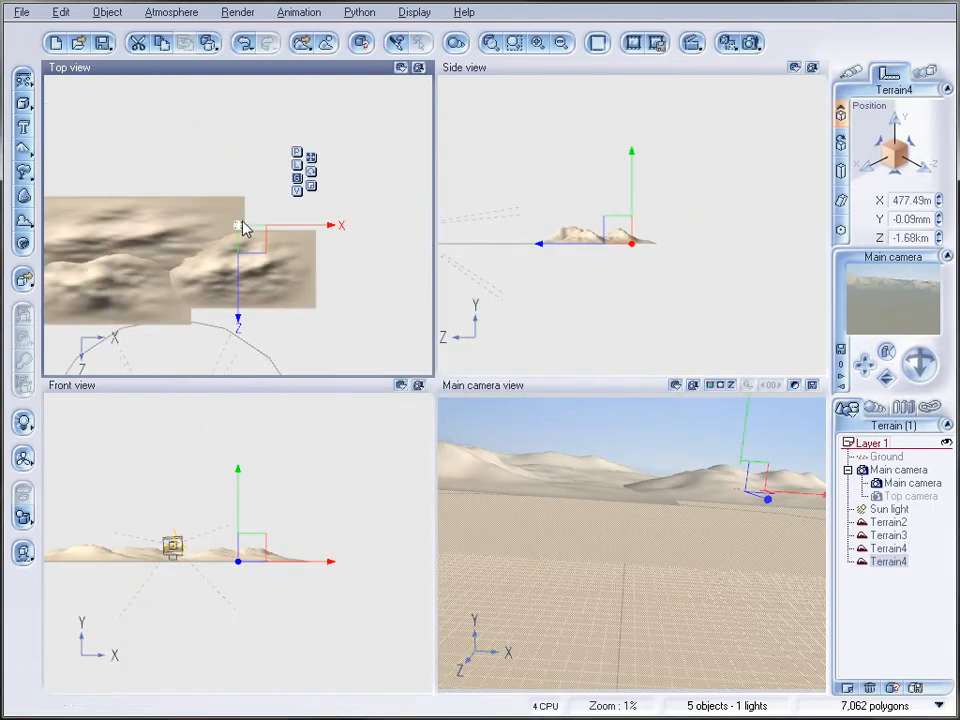
{"action": "left_click_drag", "start_coordinate": [241, 223], "coordinate": [322, 213]}
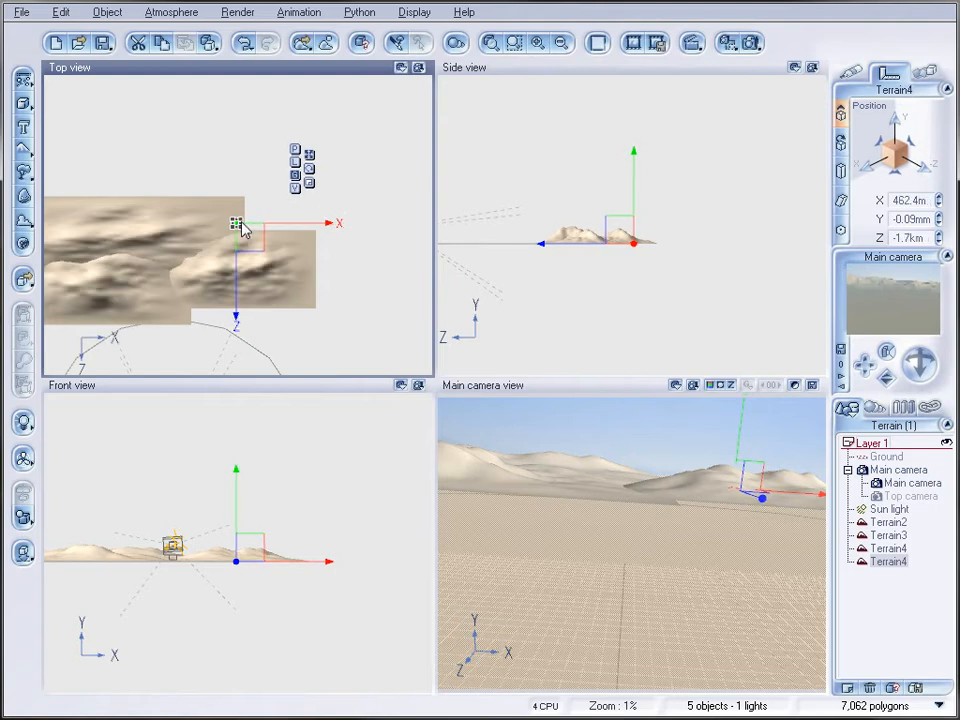
{"action": "left_click_drag", "start_coordinate": [241, 222], "coordinate": [430, 177]}
{"action": "left_click_drag", "start_coordinate": [281, 180], "coordinate": [375, 190]}
{"action": "left_click_drag", "start_coordinate": [302, 204], "coordinate": [237, 203]}
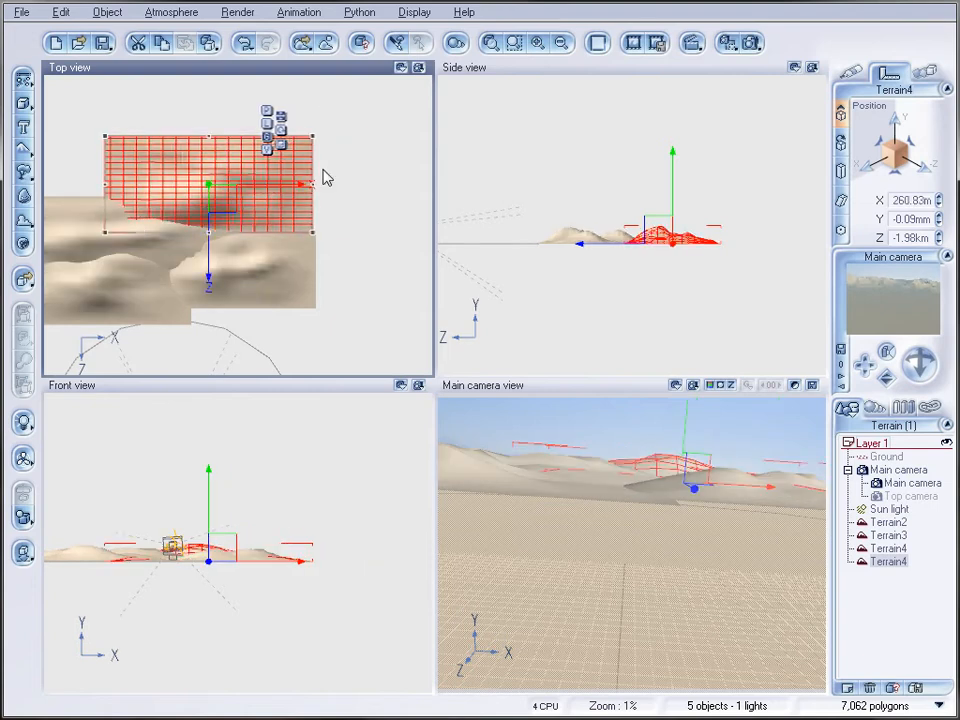
{"action": "left_click", "coordinate": [751, 41]}
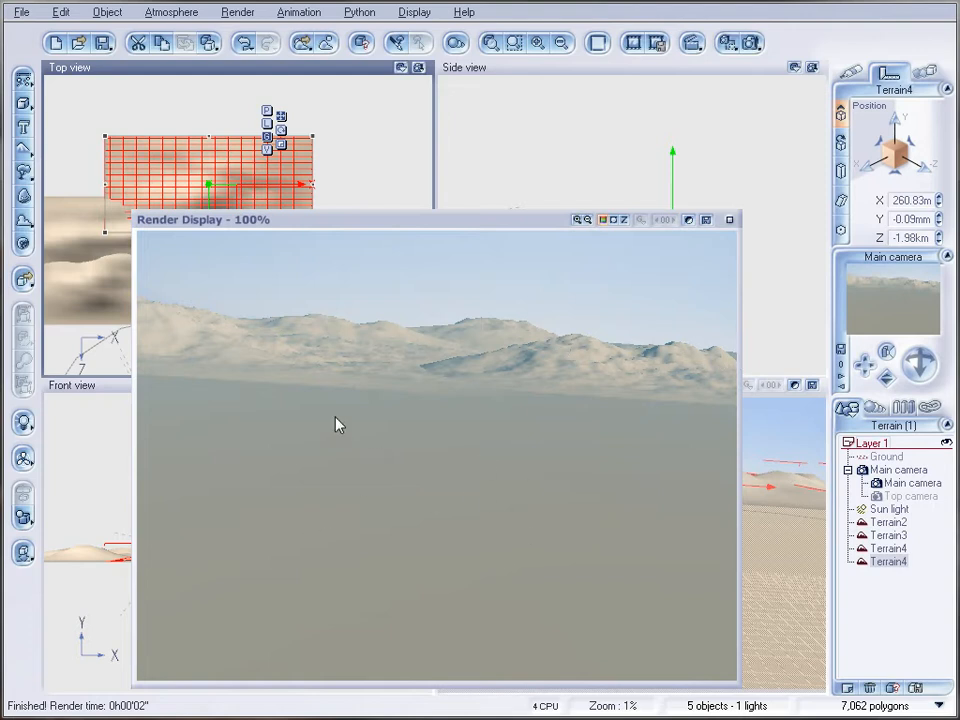
{"action": "left_click", "coordinate": [729, 220]}
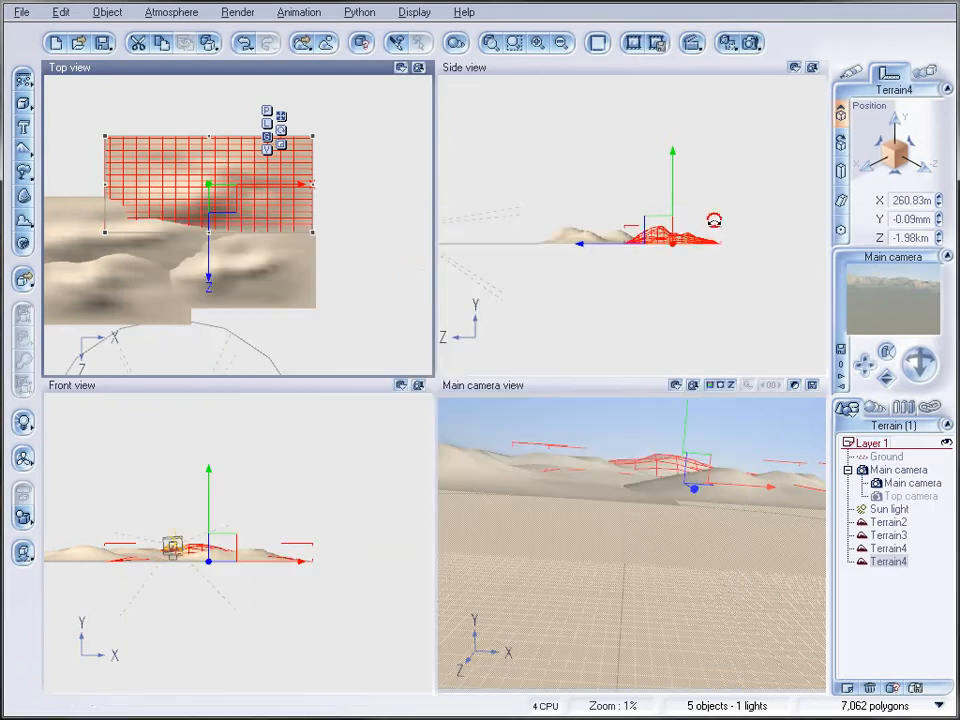
Step: Add a terrain along the right side of the camera's view, elongated along Z and slightly rotated, at about X 360 m, Z -668 m
{"action": "left_click", "coordinate": [21, 152]}
{"action": "left_click_drag", "start_coordinate": [240, 223], "coordinate": [267, 299]}
{"action": "left_click_drag", "start_coordinate": [272, 255], "coordinate": [274, 214]}
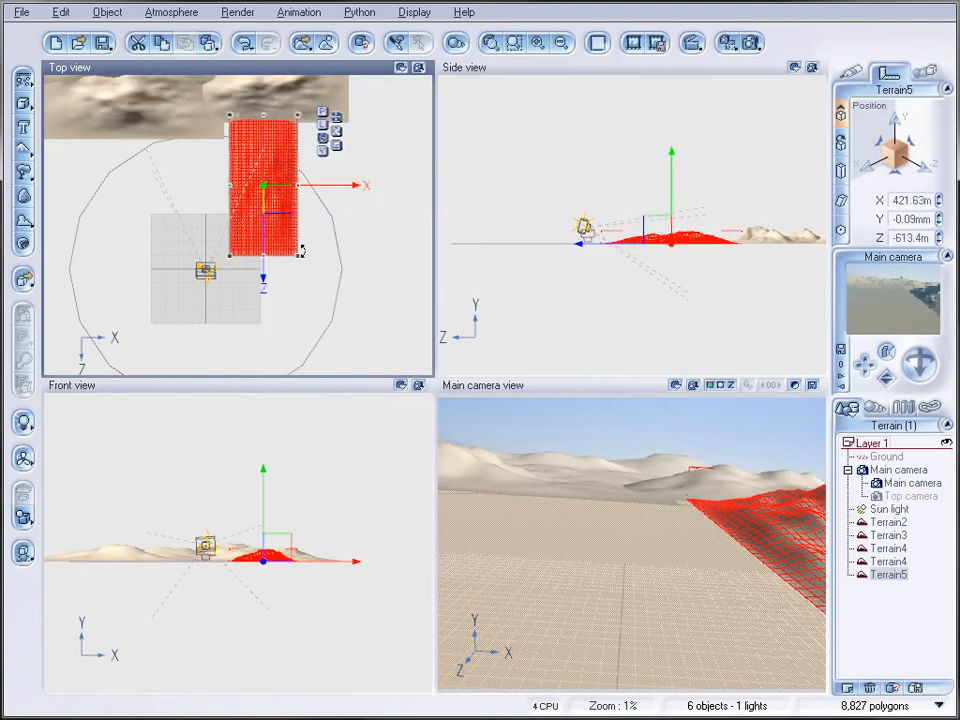
{"action": "left_click_drag", "start_coordinate": [309, 265], "coordinate": [304, 268]}
{"action": "left_click_drag", "start_coordinate": [280, 205], "coordinate": [278, 209]}
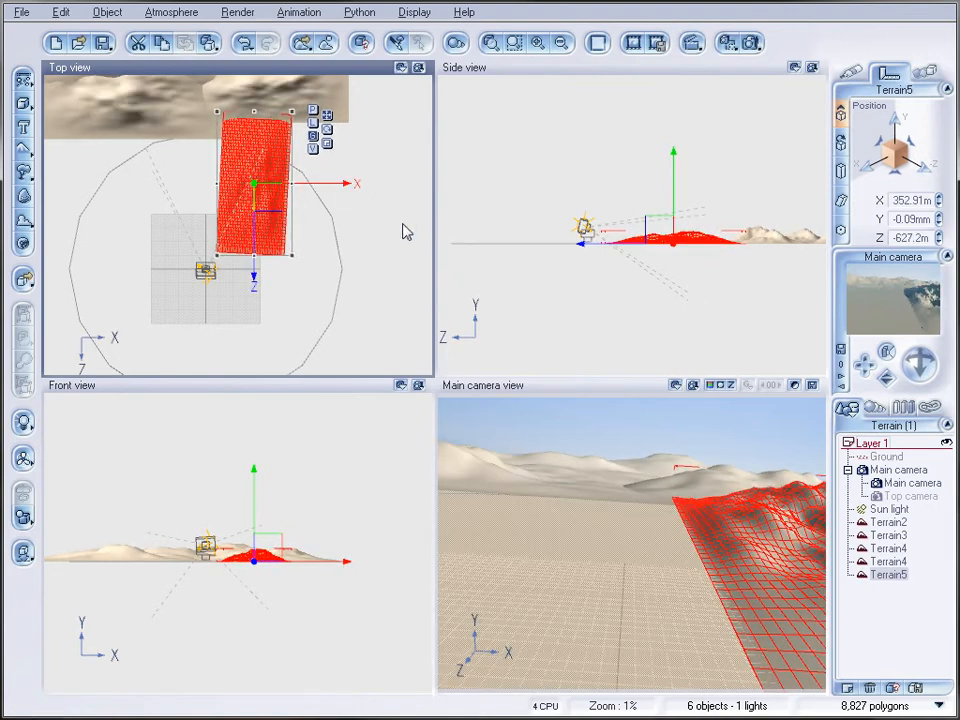
{"action": "left_click_drag", "start_coordinate": [266, 200], "coordinate": [268, 192]}
Step: Add a terrain along the left side of the camera's view, elongated along Z at about X -533 m, Z -794 m, and check a render
{"action": "left_click", "coordinate": [22, 104]}
{"action": "left_click_drag", "start_coordinate": [238, 228], "coordinate": [10, 129]}
{"action": "left_click_drag", "start_coordinate": [216, 191], "coordinate": [130, 260]}
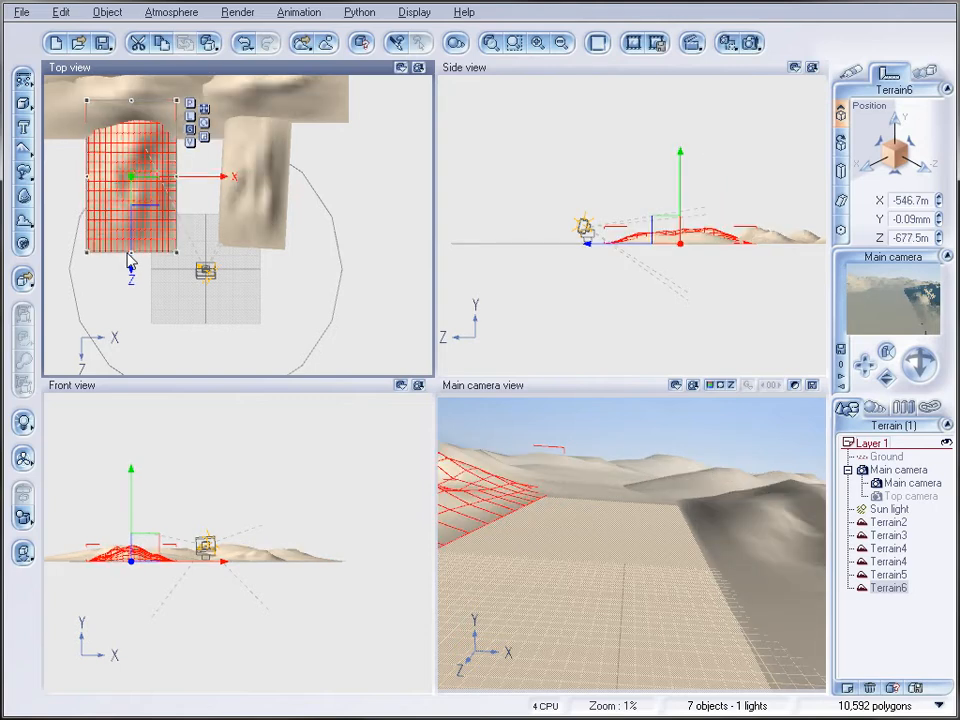
{"action": "left_click_drag", "start_coordinate": [139, 198], "coordinate": [142, 182]}
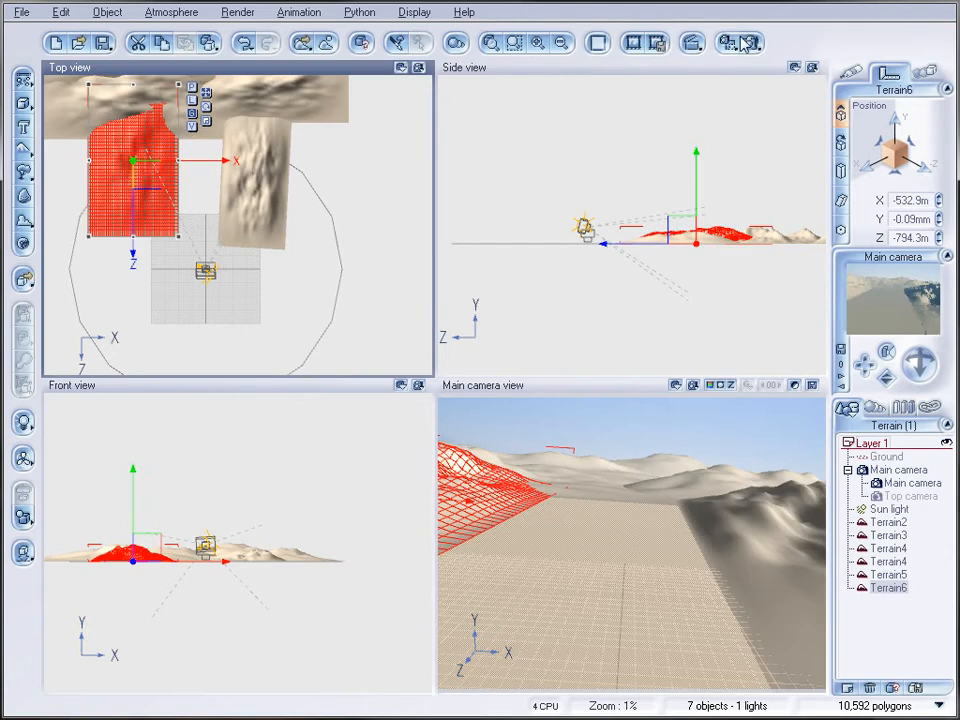
{"action": "left_click", "coordinate": [750, 43]}
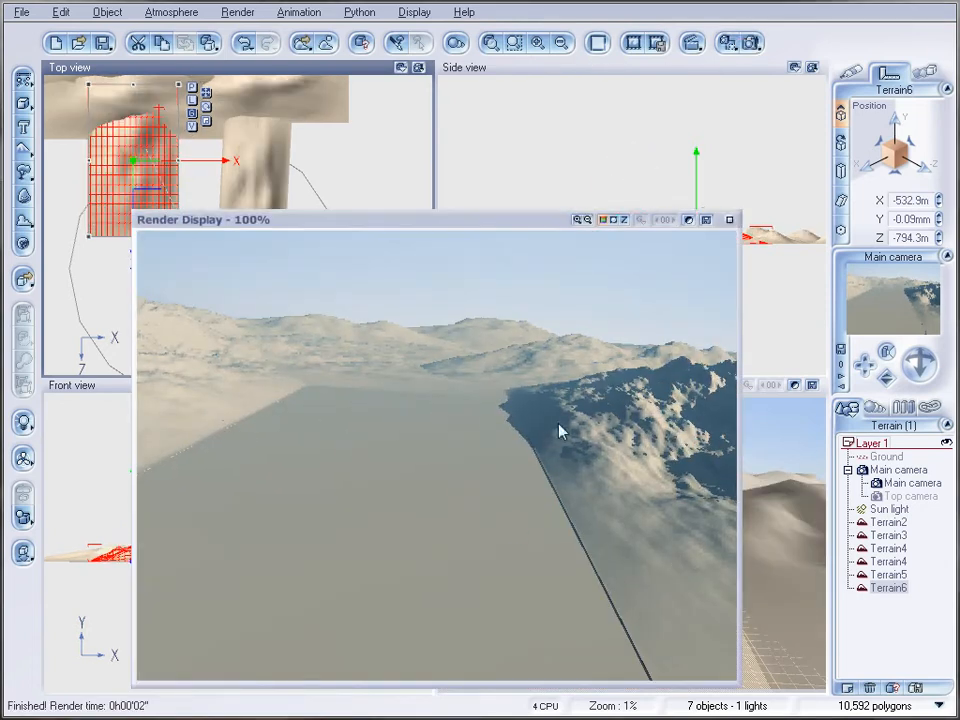
{"action": "left_click", "coordinate": [728, 220]}
Step: Try to drop the terrain on the right side of the valley onto the surface beneath it
{"action": "scroll", "coordinate": [364, 257], "scroll_direction": "up", "scroll_amount": 4}
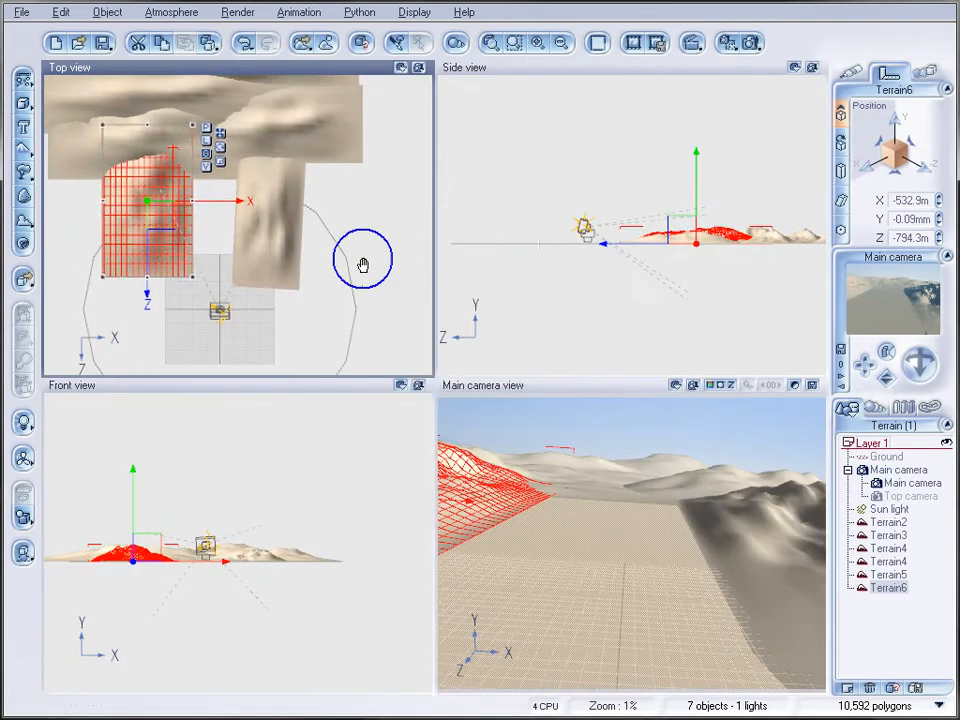
{"action": "left_click", "coordinate": [332, 144]}
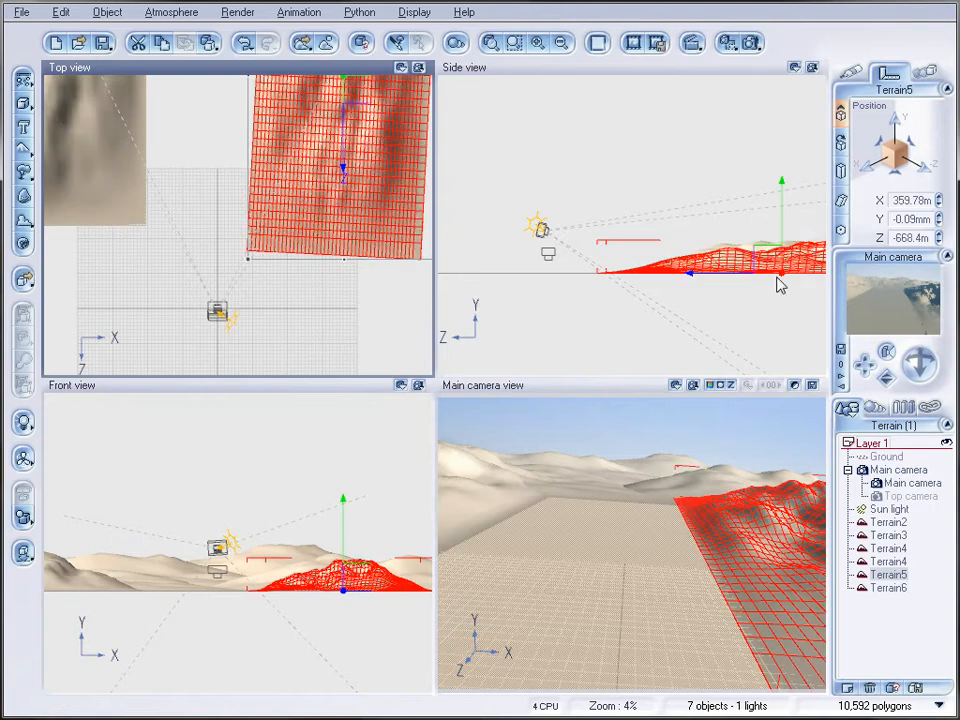
{"action": "left_click", "coordinate": [22, 551]}
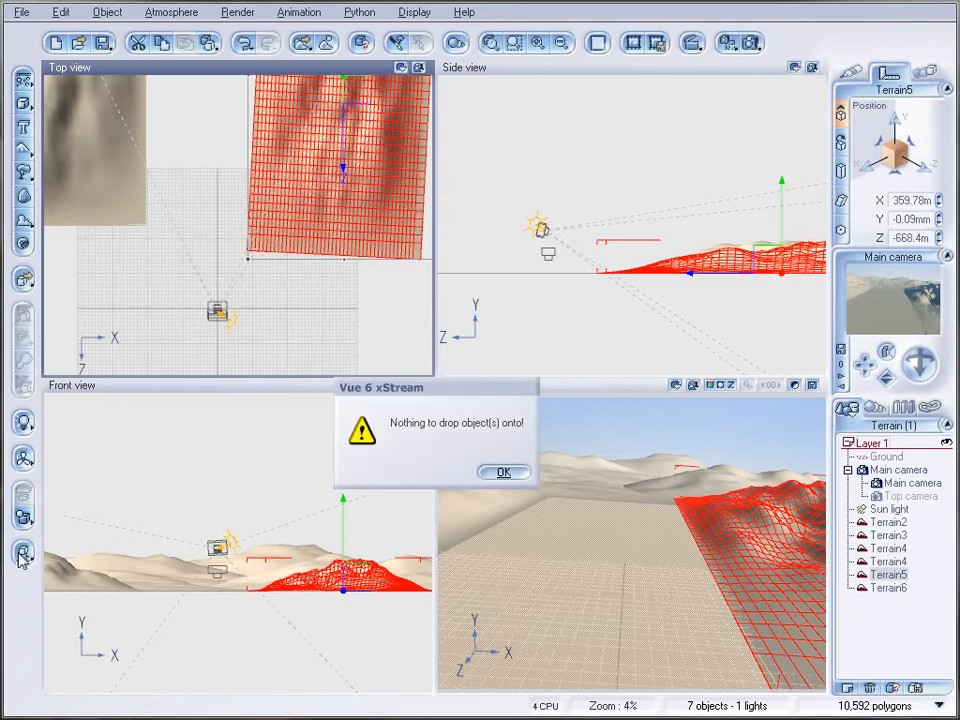
{"action": "left_click", "coordinate": [499, 474]}
Step: Fill the gap between the two side terrains with a low terrain stretched towards the camera, centred at about X -18 m, Z -541 m, and render it
{"action": "right_click_drag", "start_coordinate": [251, 205], "coordinate": [251, 311]}
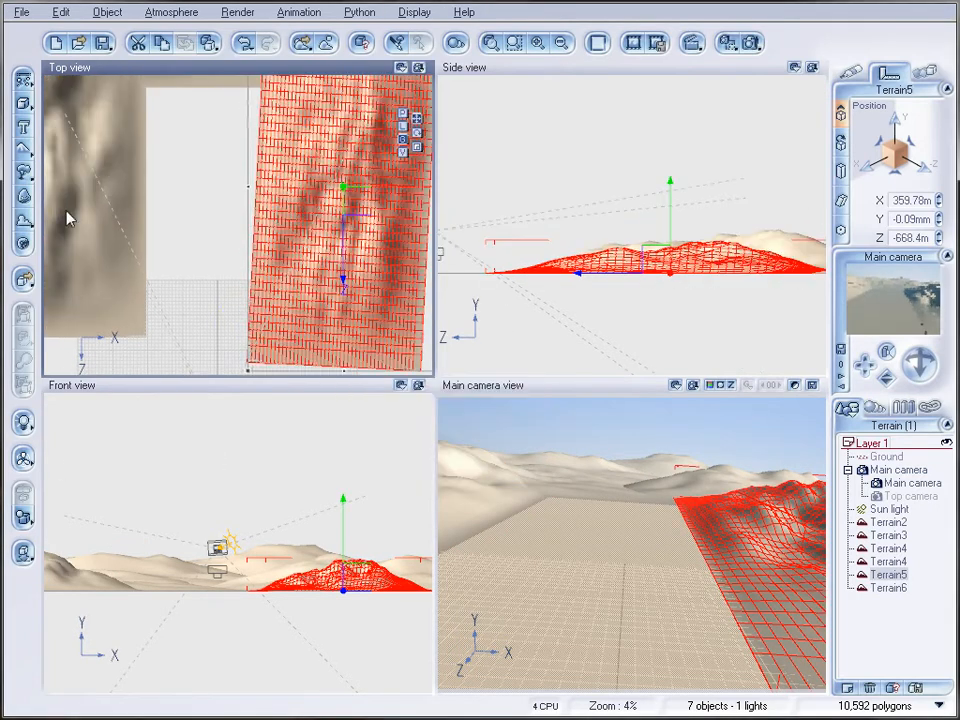
{"action": "left_click", "coordinate": [25, 148]}
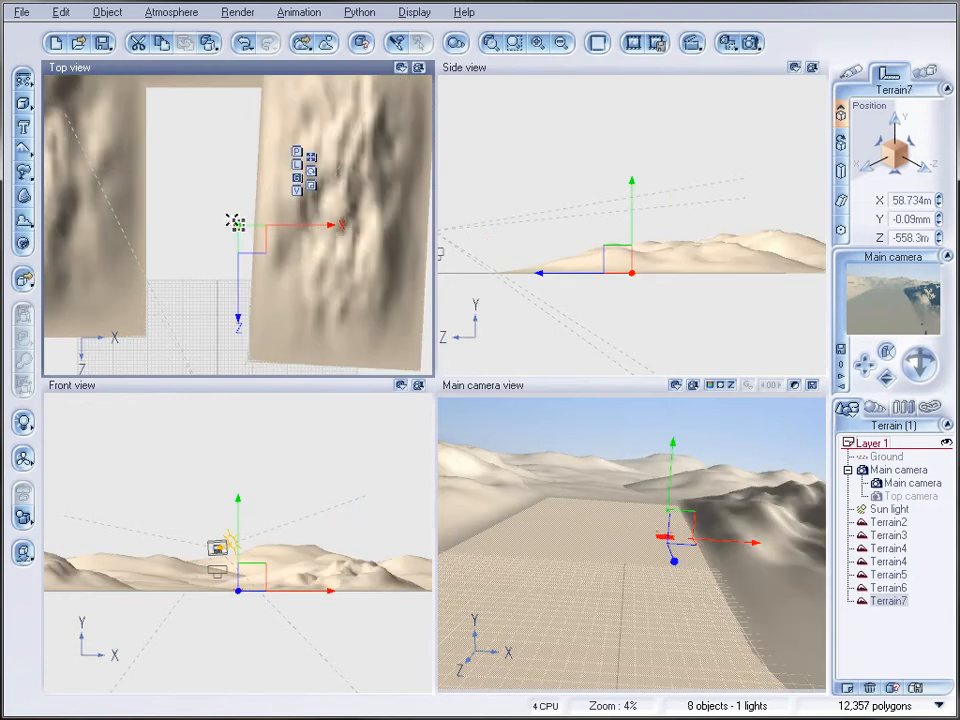
{"action": "left_click_drag", "start_coordinate": [238, 227], "coordinate": [218, 82]}
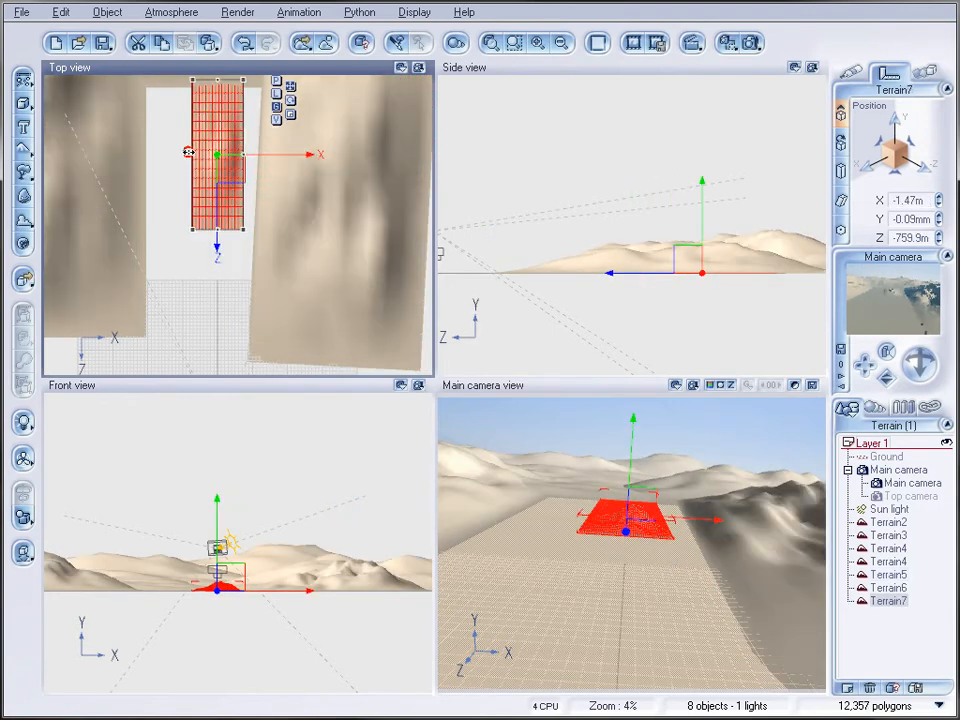
{"action": "left_click_drag", "start_coordinate": [194, 156], "coordinate": [131, 160]}
{"action": "left_click_drag", "start_coordinate": [244, 156], "coordinate": [296, 155]}
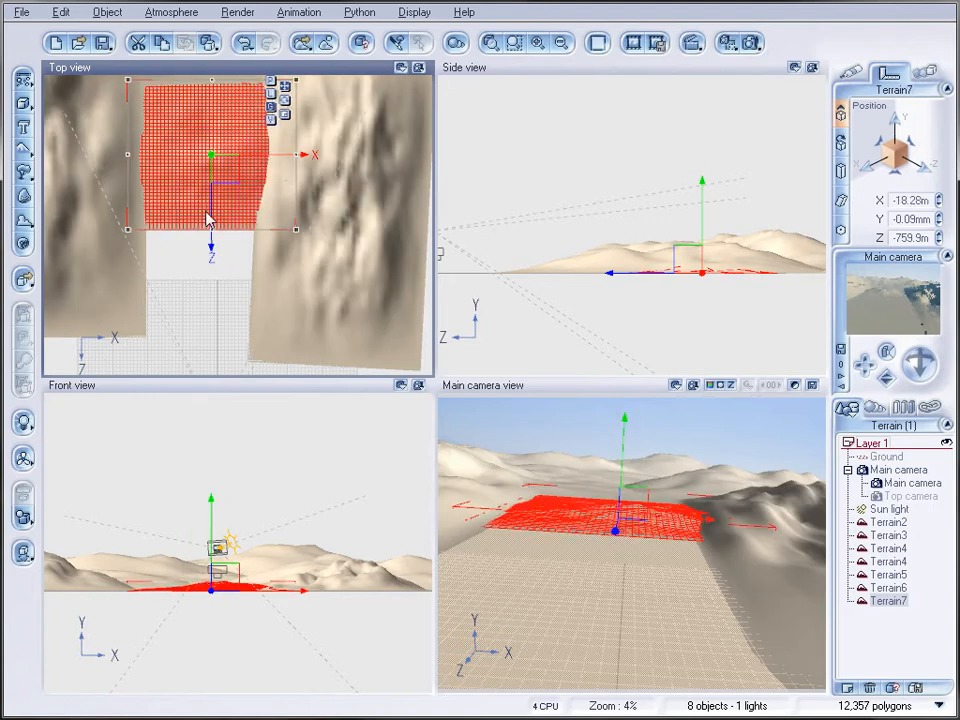
{"action": "left_click_drag", "start_coordinate": [211, 234], "coordinate": [214, 372]}
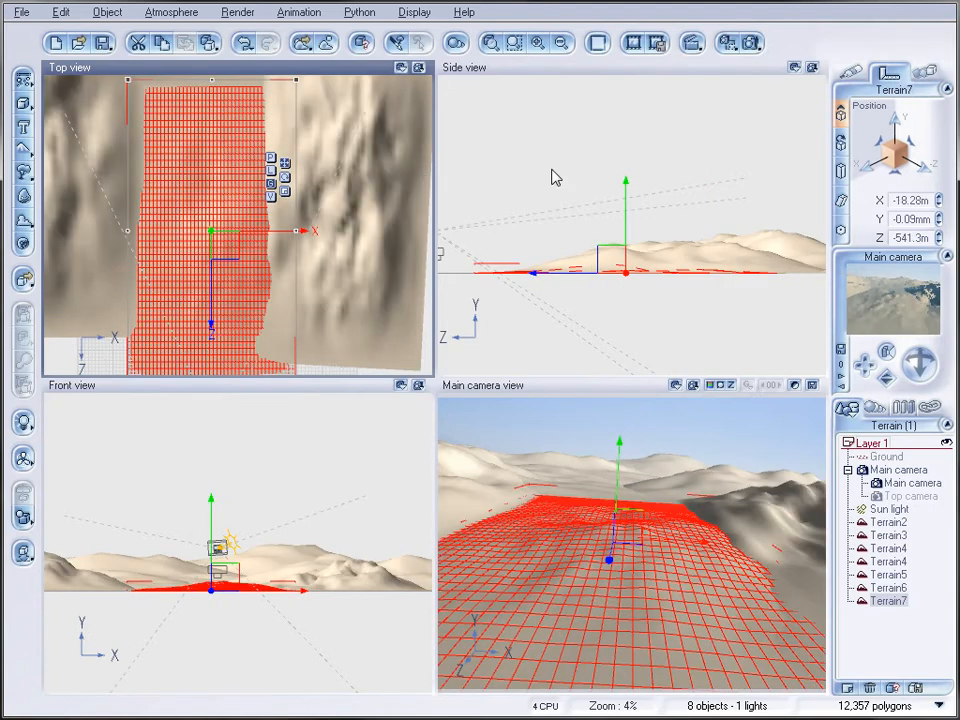
{"action": "left_click", "coordinate": [751, 43]}
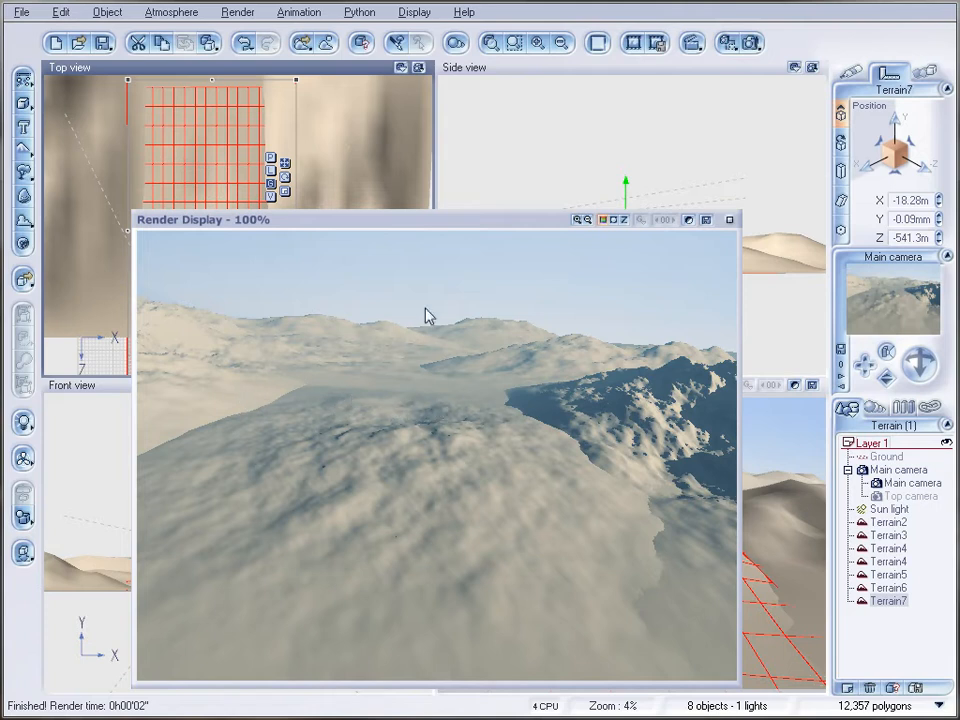
{"action": "left_click", "coordinate": [730, 222]}
Step: Add a small hill terrain at the far left edge of the valley floor, at about X -226 m, Z -860 m
{"action": "right_click_drag", "start_coordinate": [316, 245], "coordinate": [341, 220]}
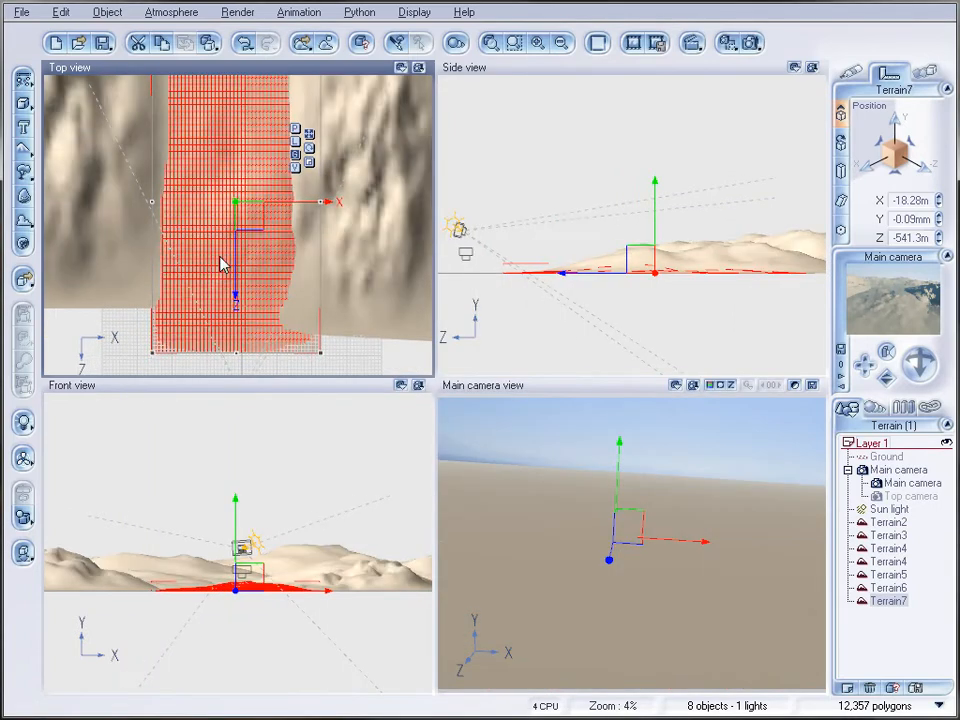
{"action": "scroll", "coordinate": [241, 208], "scroll_direction": "up", "scroll_amount": 5}
{"action": "scroll", "coordinate": [247, 230], "scroll_direction": "down", "scroll_amount": 5}
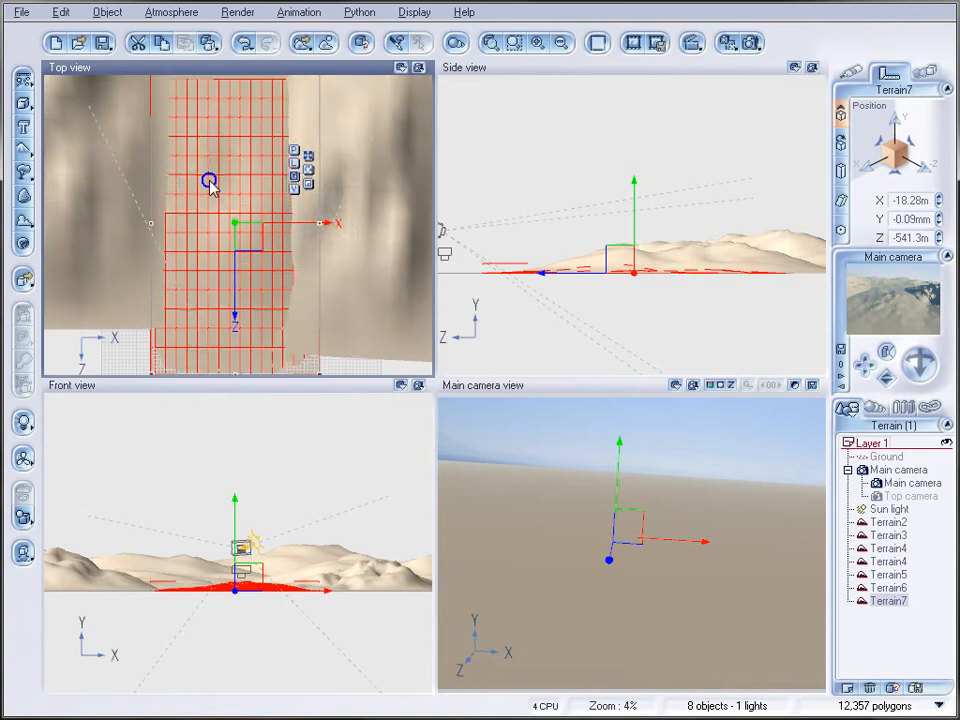
{"action": "left_click", "coordinate": [23, 148]}
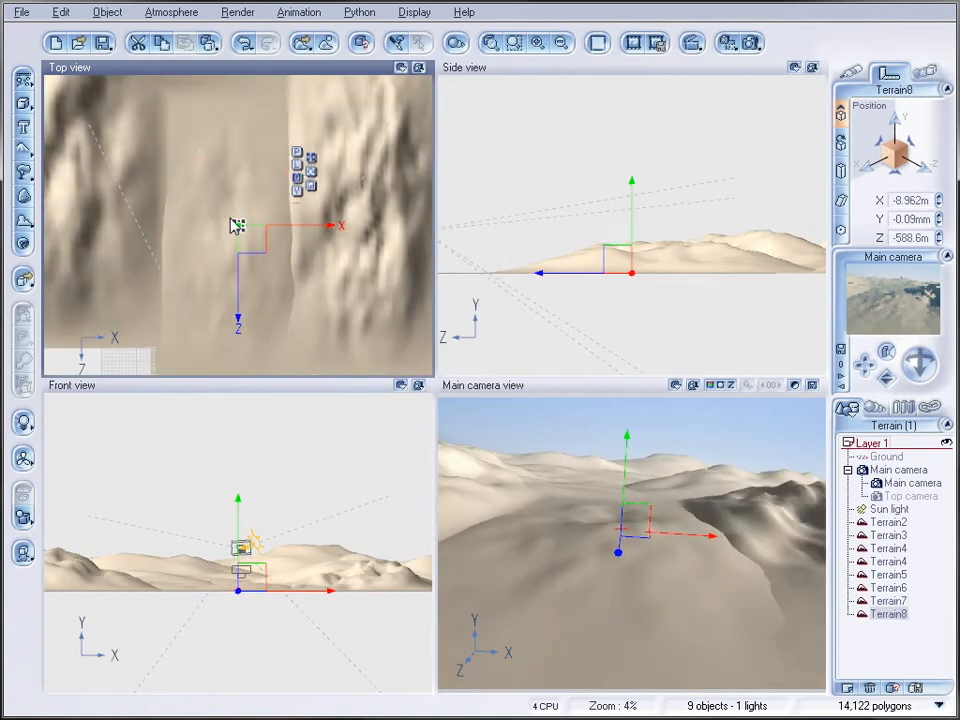
{"action": "left_click_drag", "start_coordinate": [240, 223], "coordinate": [165, 189]}
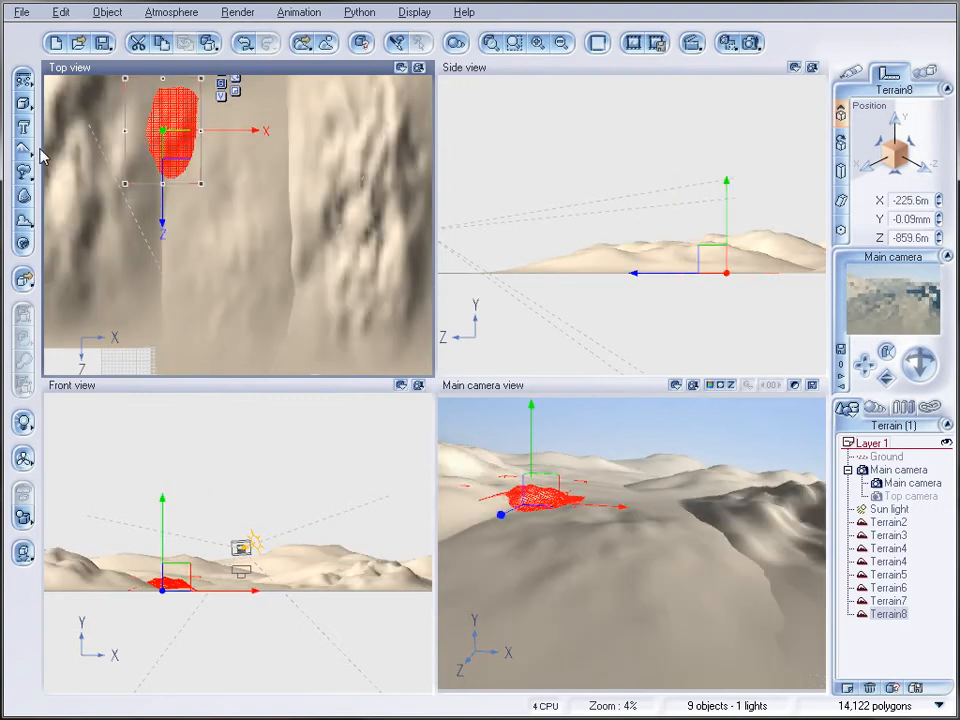
Step: Add a larger hill terrain in front of the small one, at about X -194 m, Z -543 m, and check it in a render
{"action": "left_click", "coordinate": [23, 148]}
{"action": "left_click_drag", "start_coordinate": [242, 220], "coordinate": [186, 256]}
{"action": "left_click", "coordinate": [730, 46]}
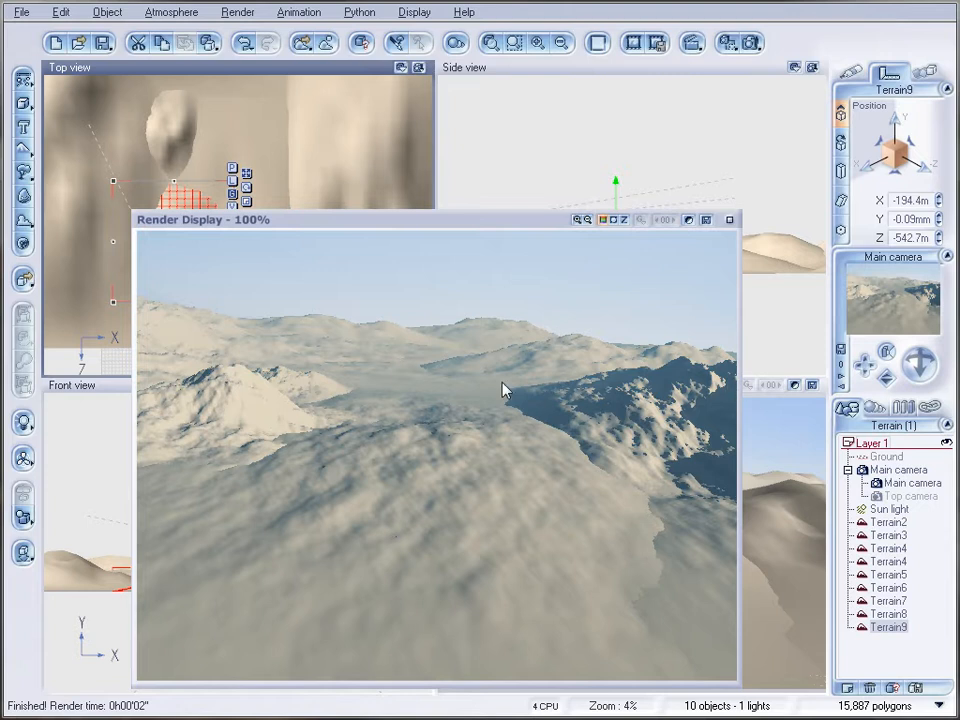
{"action": "left_click", "coordinate": [731, 219]}
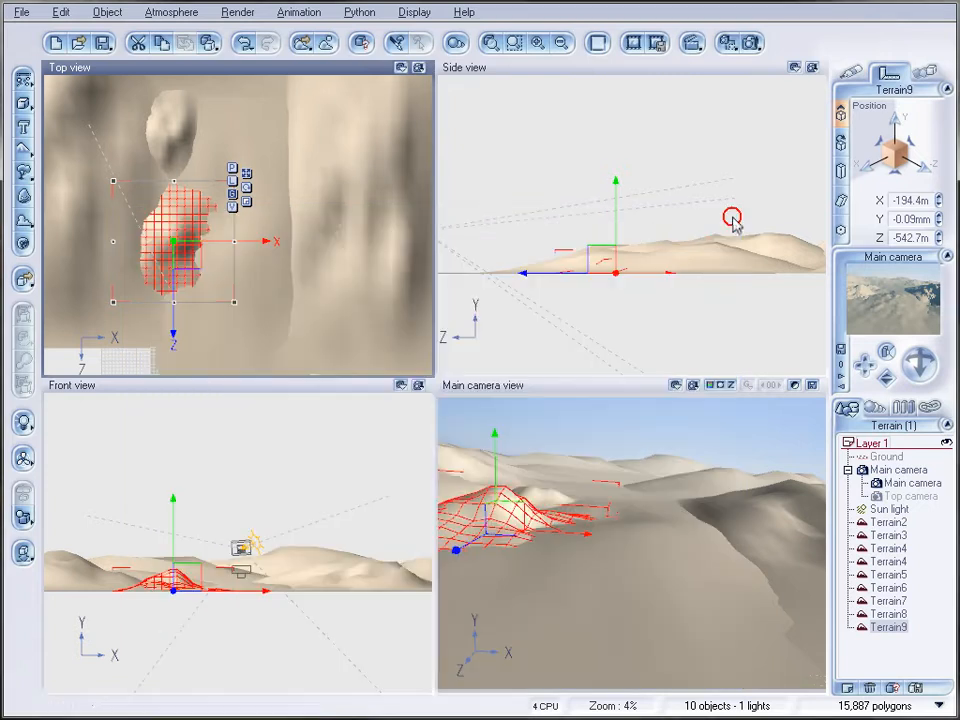
Step: Select the main camera and set the render aspect ratio to Television 16/9 (16:9)
{"action": "left_click", "coordinate": [912, 483]}
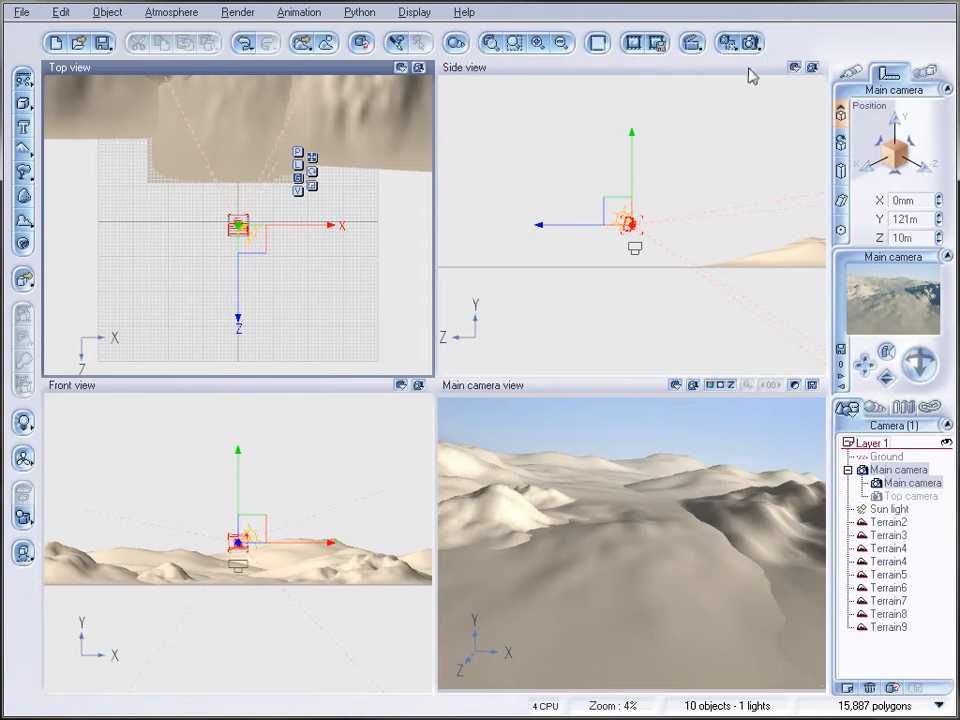
{"action": "left_click", "coordinate": [752, 43]}
{"action": "left_click", "coordinate": [743, 170]}
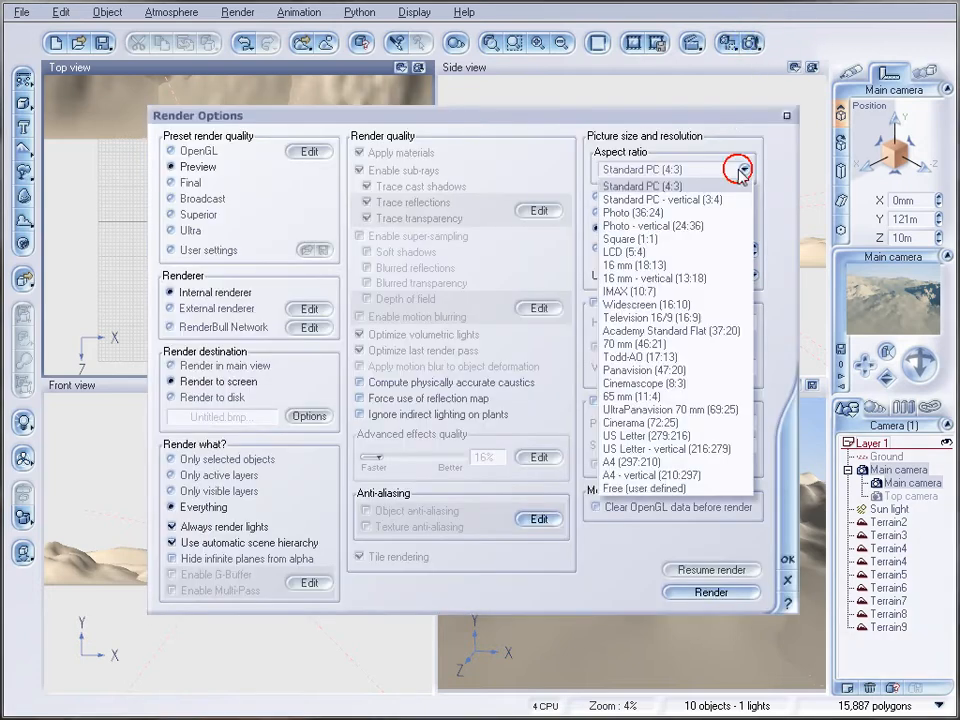
{"action": "left_click", "coordinate": [683, 317]}
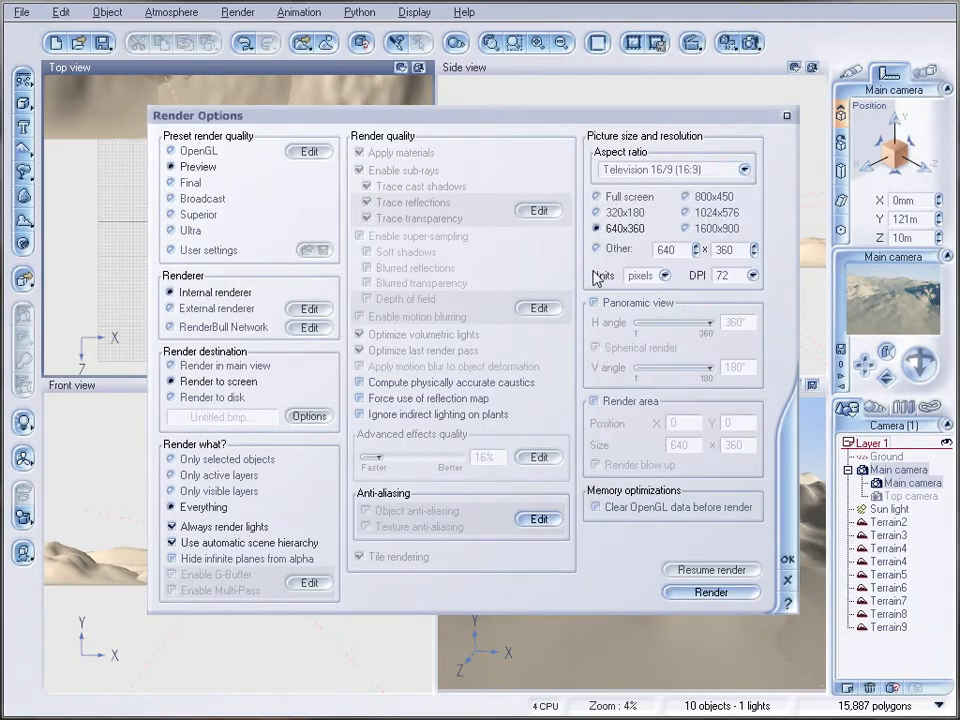
{"action": "left_click", "coordinate": [787, 559]}
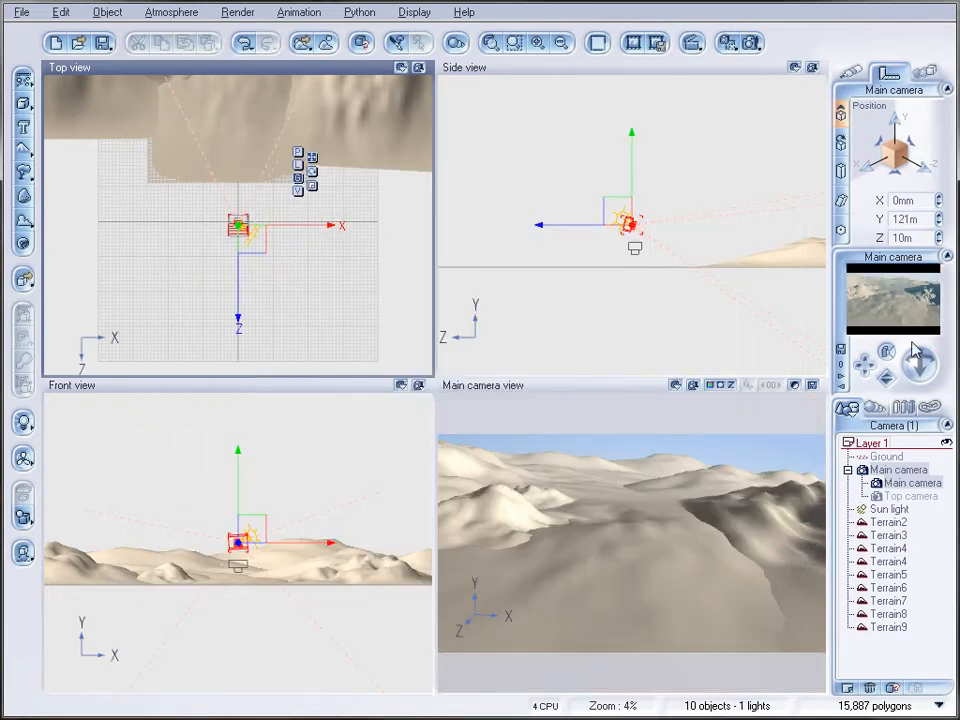
Step: Tilt the main camera slightly upward to show more sky, and check the framing with a render
{"action": "left_click_drag", "start_coordinate": [918, 357], "coordinate": [956, 400]}
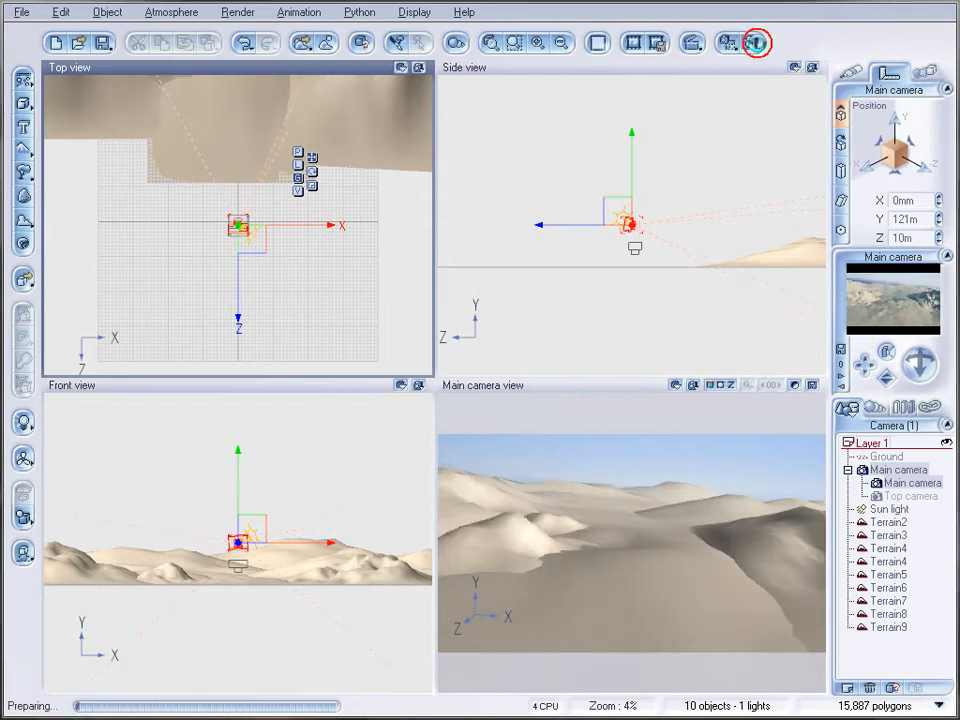
{"action": "left_click", "coordinate": [752, 42]}
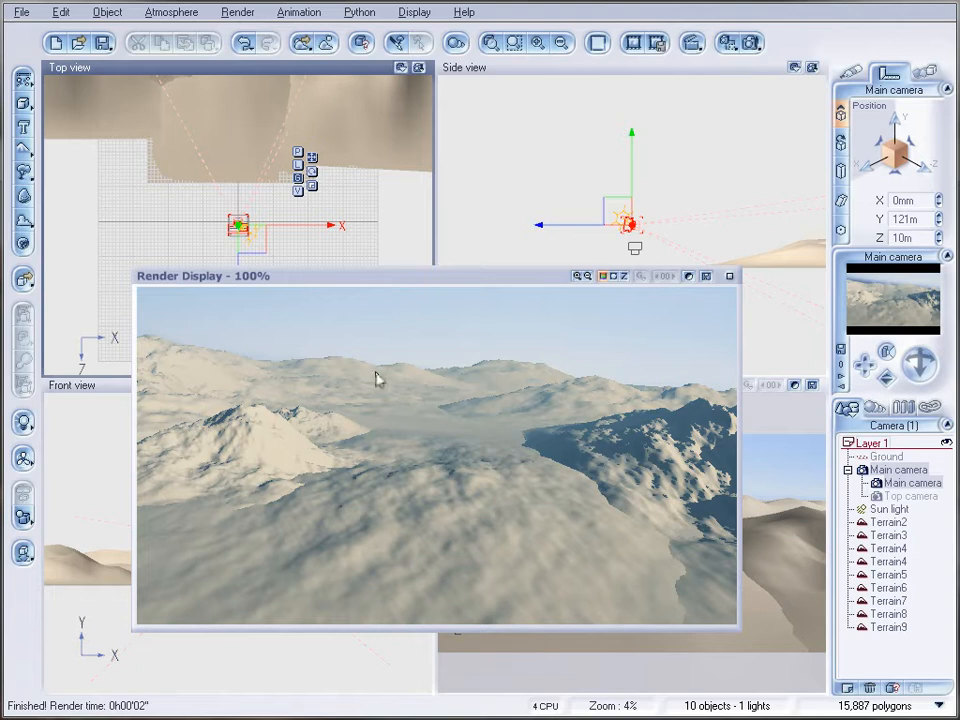
{"action": "left_click", "coordinate": [729, 277]}
Step: Load the Castle.vob object from the Castle folder into the scene
{"action": "right_click_drag", "start_coordinate": [303, 145], "coordinate": [274, 191]}
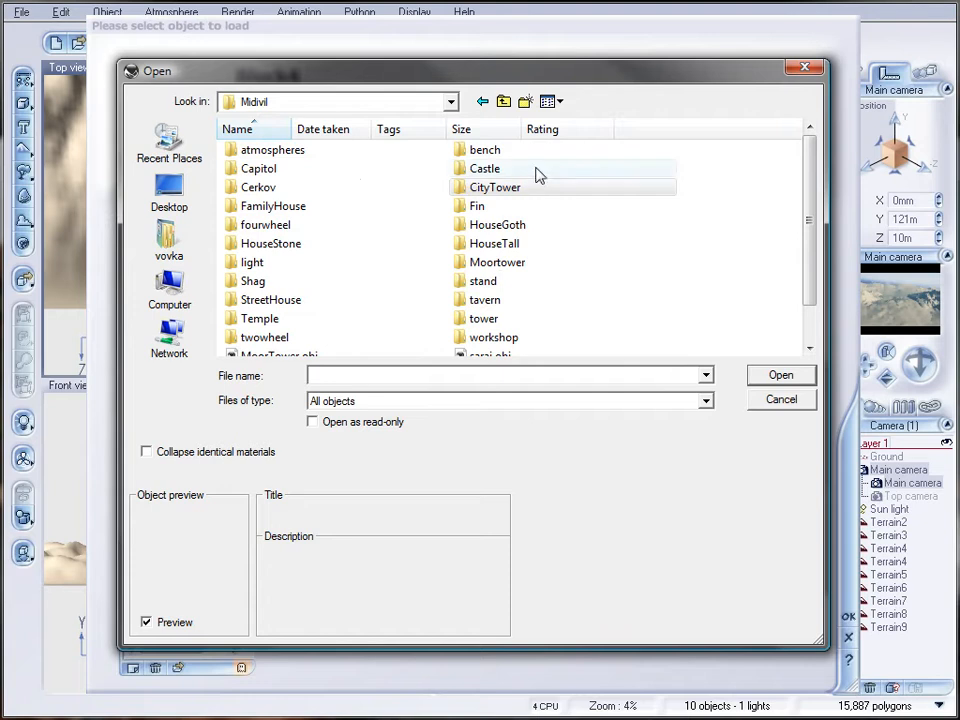
{"action": "left_click", "coordinate": [492, 165]}
{"action": "double_click", "coordinate": [492, 166]}
{"action": "left_click", "coordinate": [264, 152]}
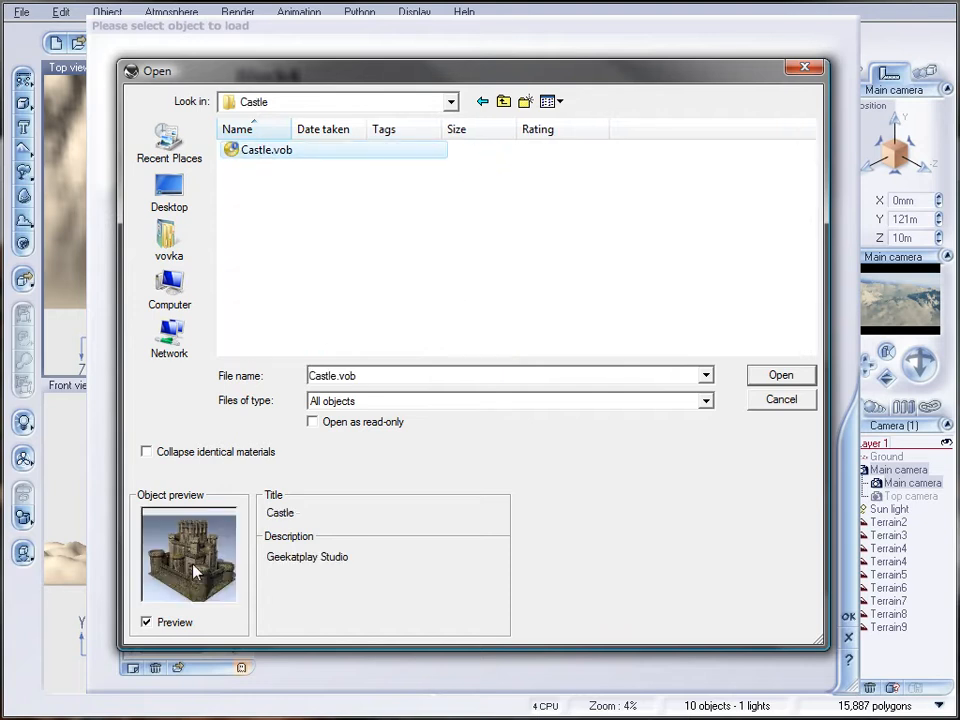
{"action": "left_click", "coordinate": [803, 374]}
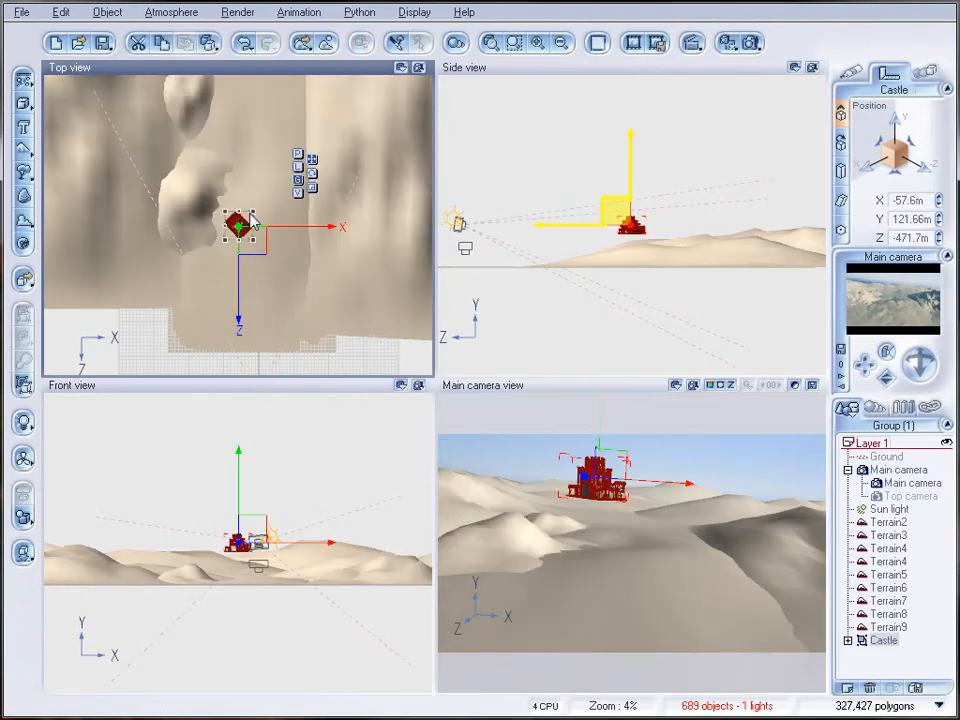
Step: Enlarge the castle, drop it onto the terrain at about X -24 m, Z -664 m, and check it in a render
{"action": "left_click_drag", "start_coordinate": [252, 211], "coordinate": [258, 160]}
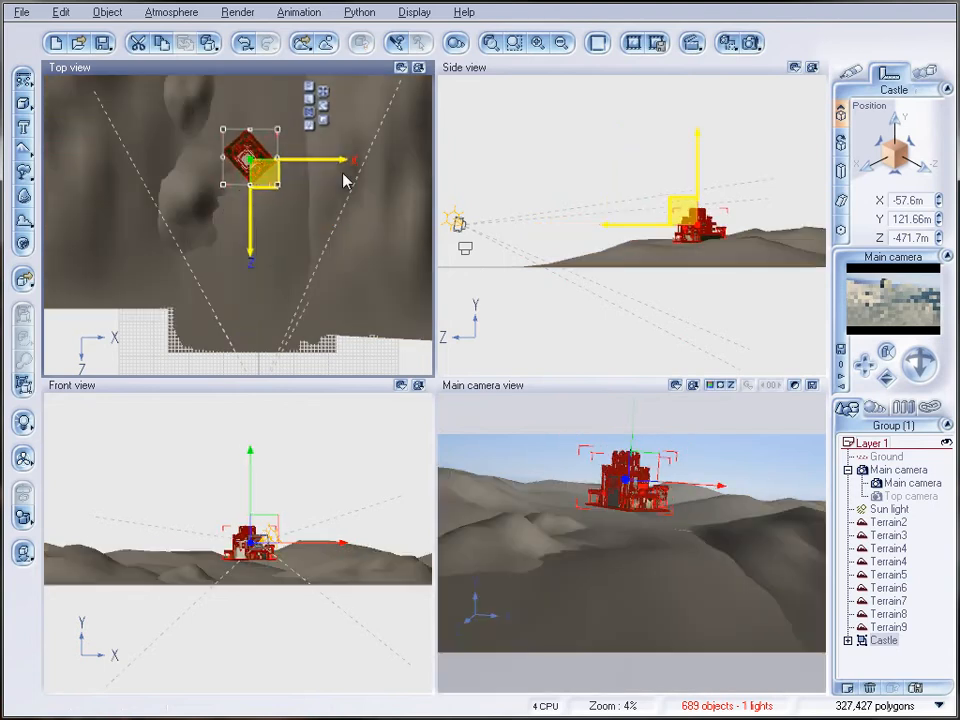
{"action": "left_click", "coordinate": [22, 555]}
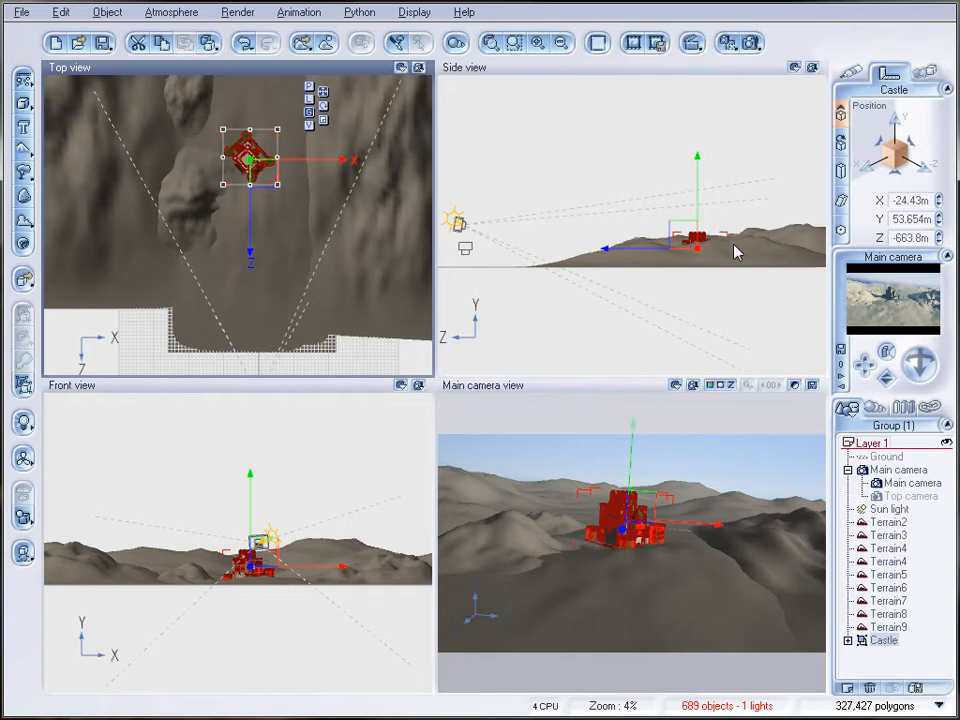
{"action": "left_click", "coordinate": [748, 42]}
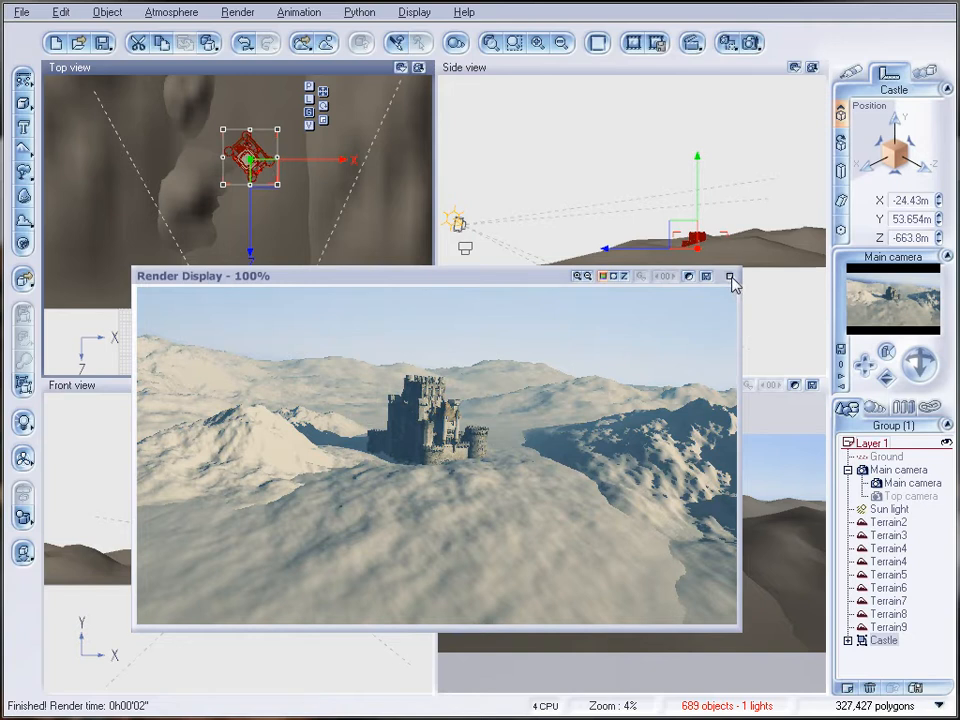
{"action": "left_click", "coordinate": [730, 276]}
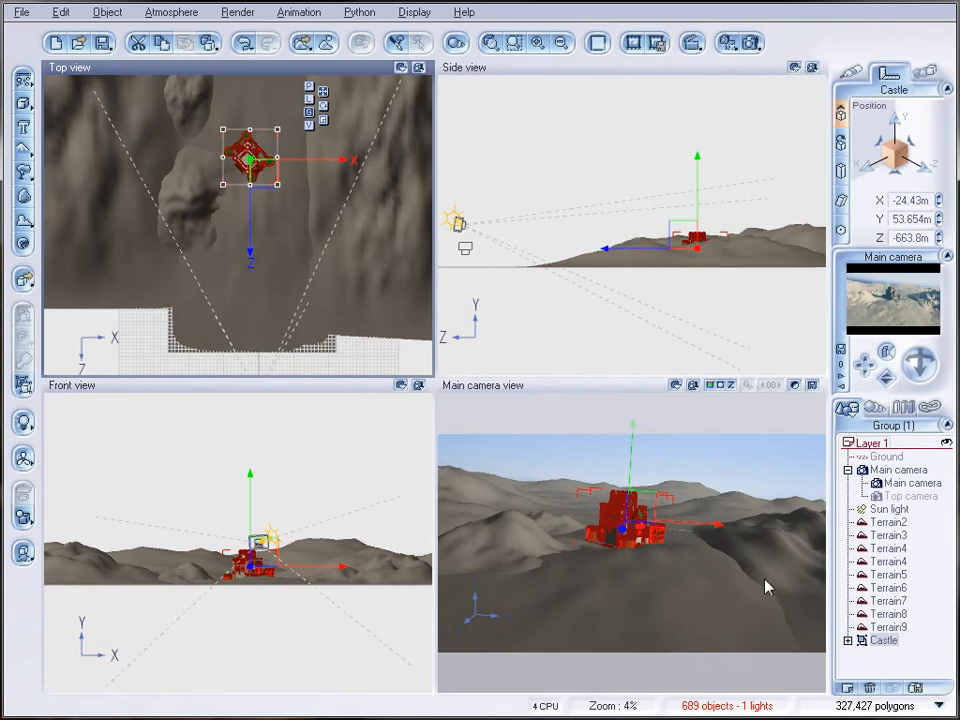
Step: Assign the Gray Mountain Rocks material from the Landscapes collection to Terrain2, Terrain3 and both Terrain4 objects
{"action": "left_click", "coordinate": [894, 525]}
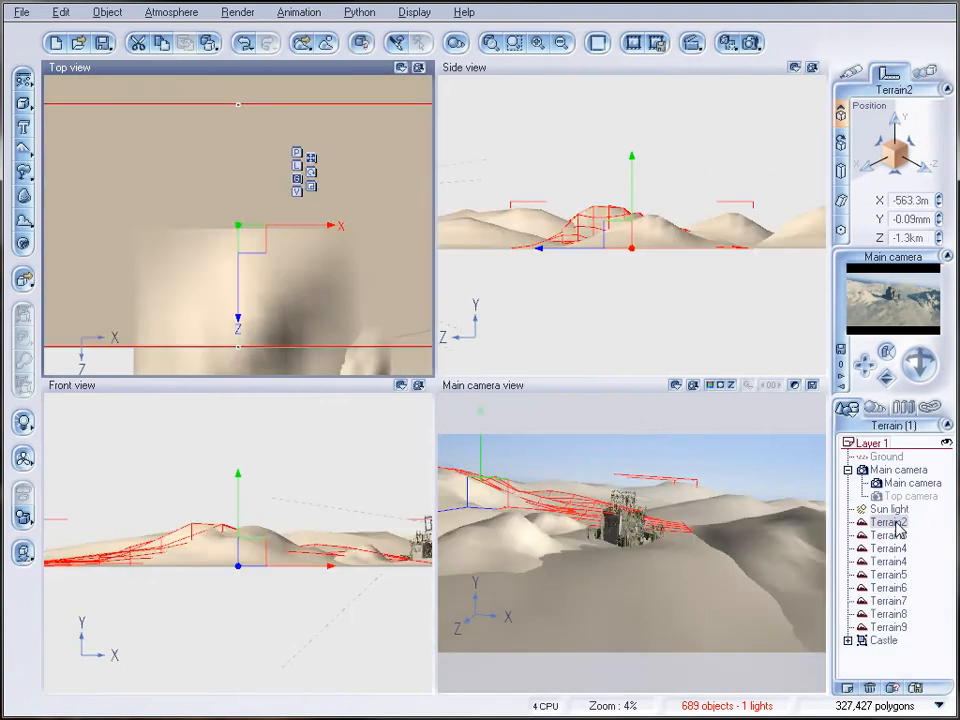
{"action": "left_click", "coordinate": [888, 535], "text": "ctrl"}
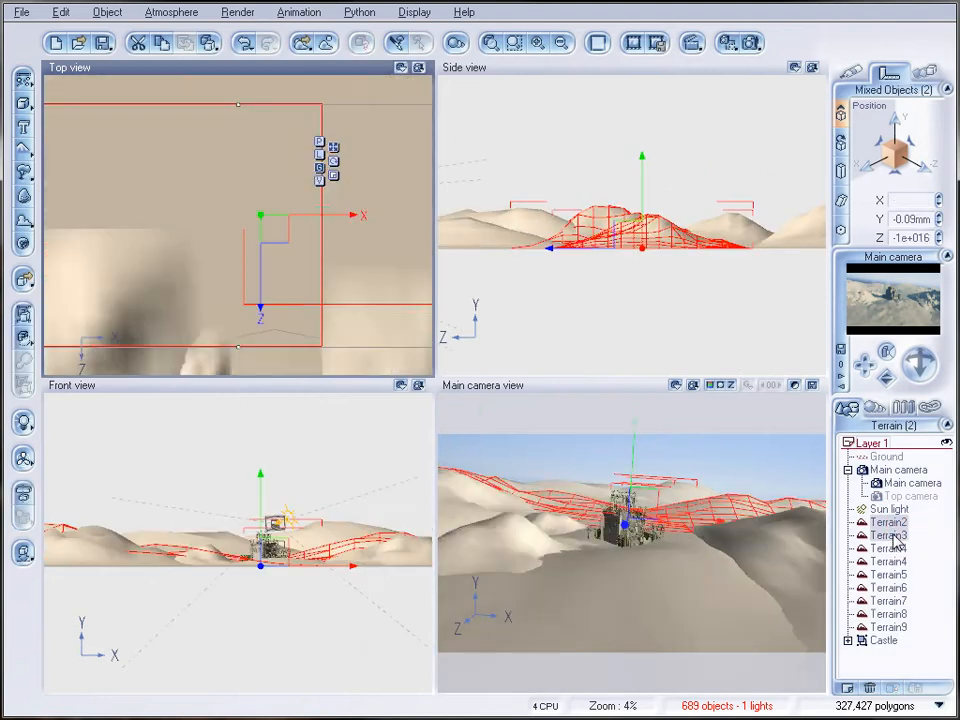
{"action": "left_click", "coordinate": [888, 548], "text": "ctrl"}
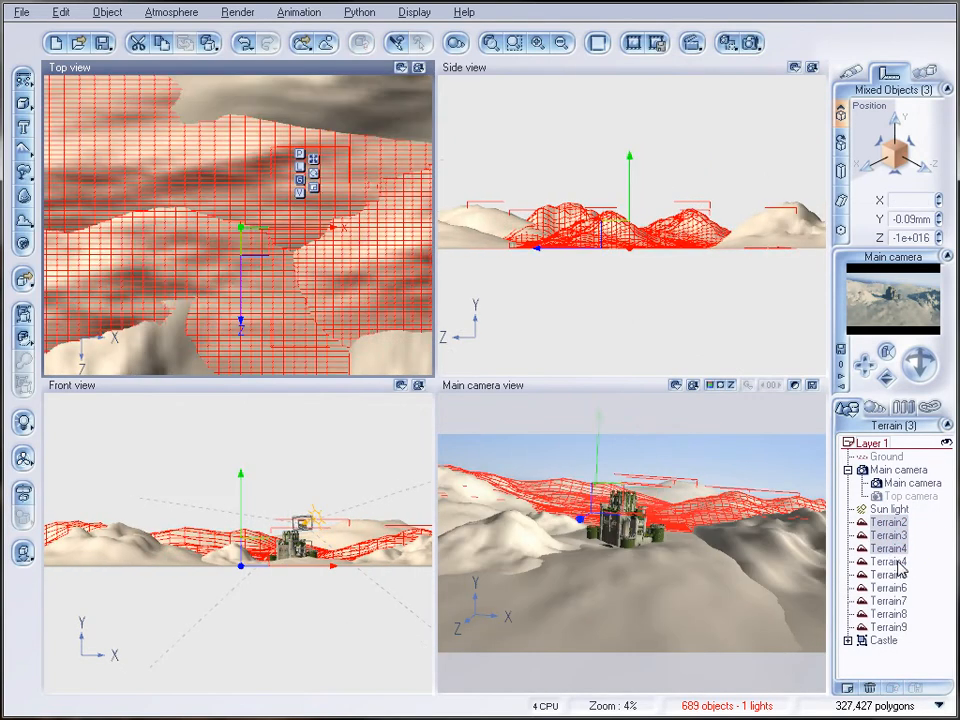
{"action": "left_click", "coordinate": [898, 562], "text": "ctrl"}
{"action": "left_click", "coordinate": [851, 72]}
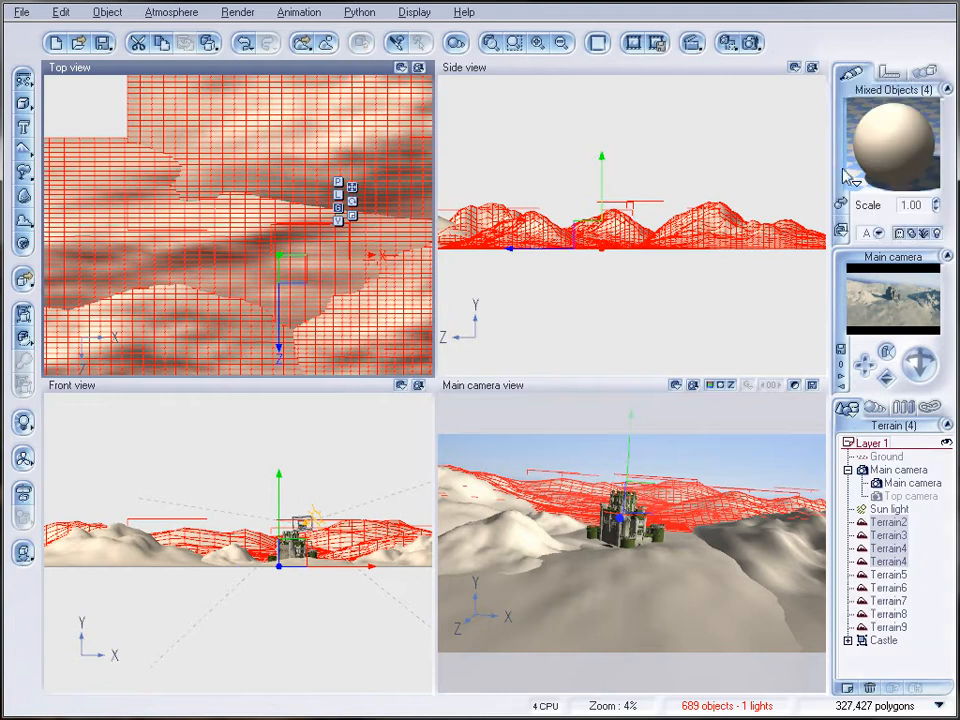
{"action": "left_click", "coordinate": [840, 203]}
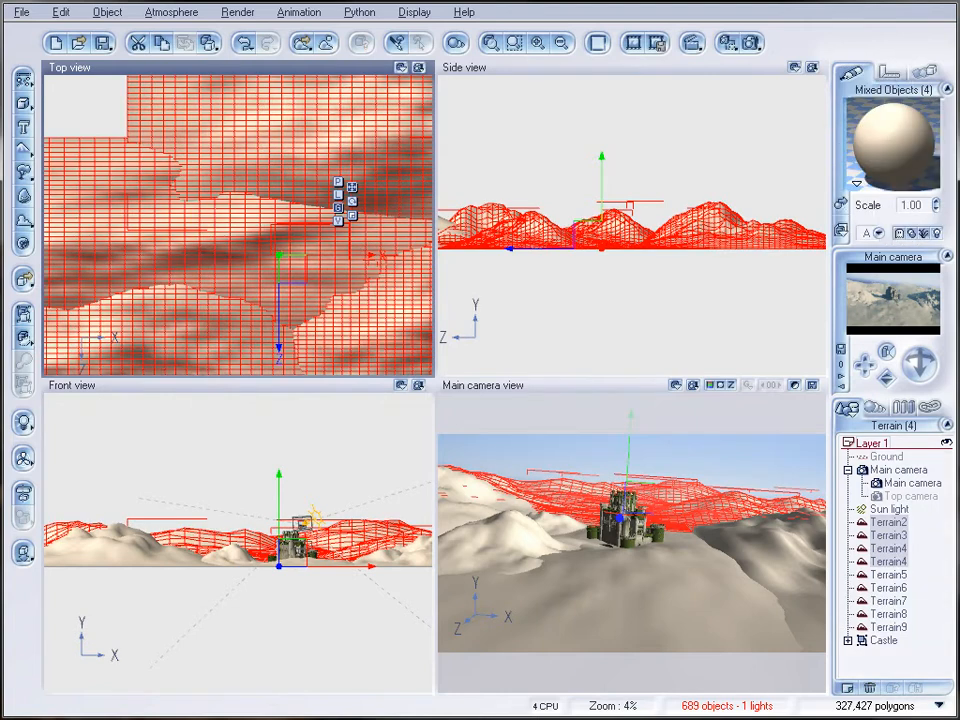
{"action": "left_click", "coordinate": [14, 14]}
{"action": "left_click", "coordinate": [890, 160]}
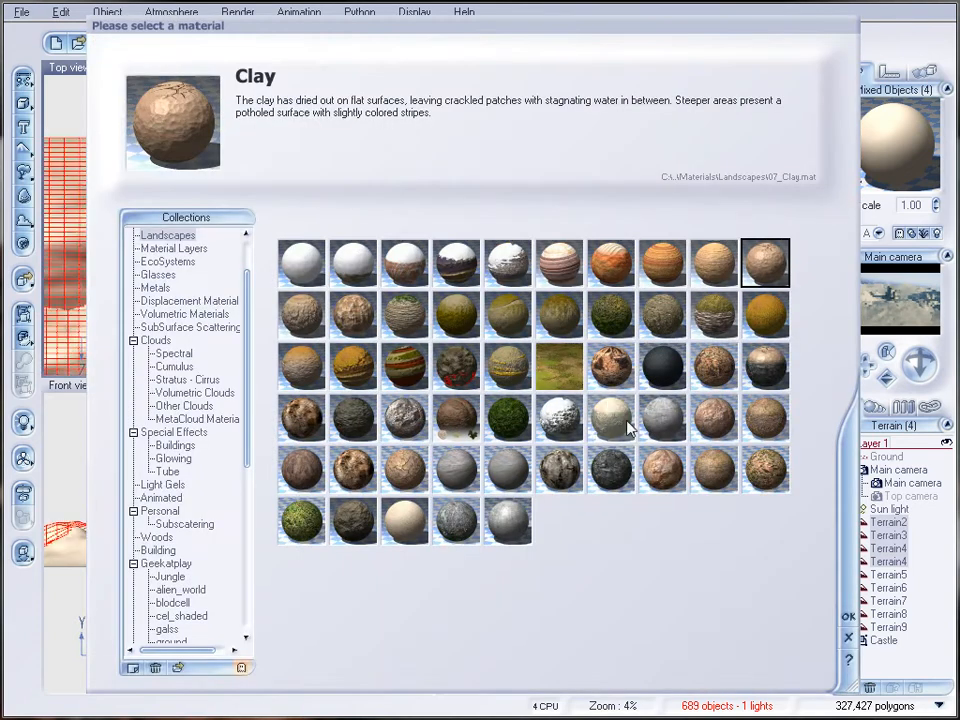
{"action": "left_click", "coordinate": [462, 306]}
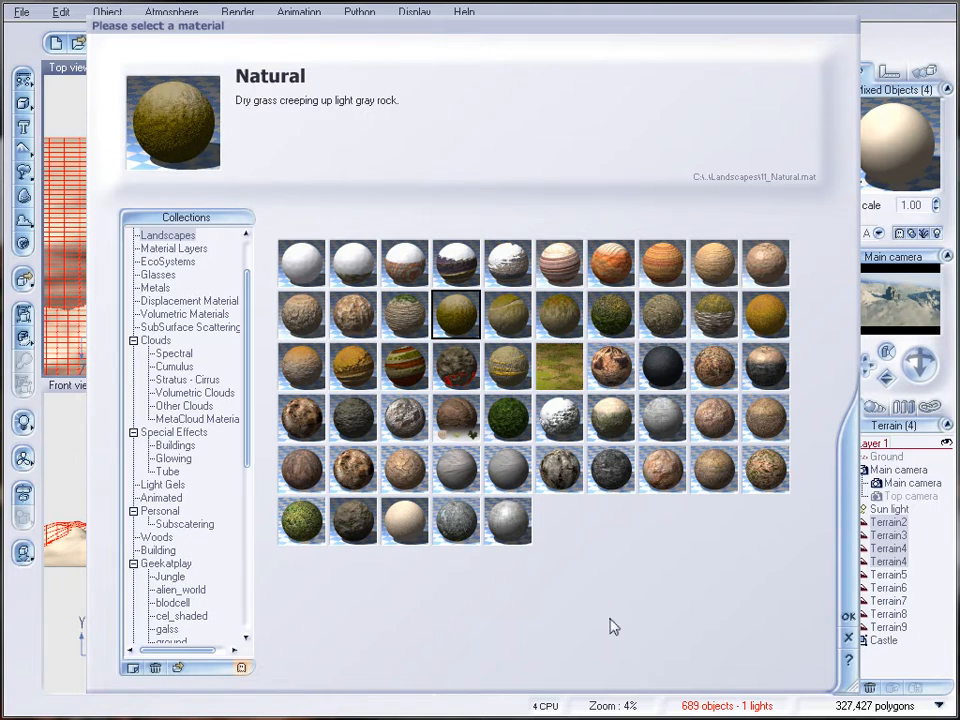
{"action": "left_click", "coordinate": [557, 475]}
{"action": "left_click", "coordinate": [848, 611]}
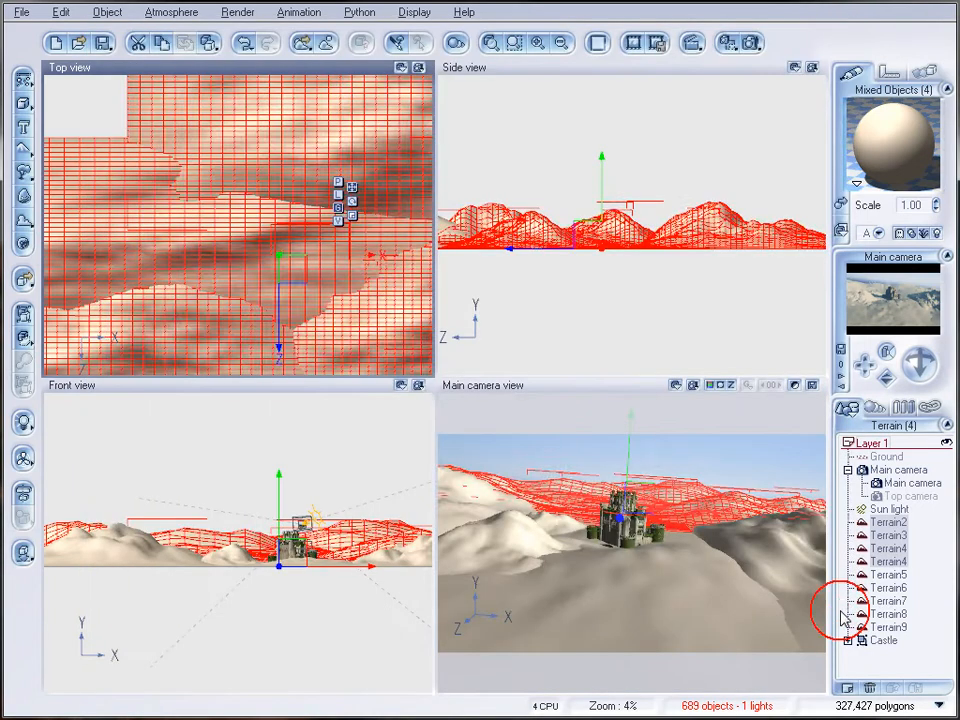
Step: Turn the rock material into a mixed material distributed by local slope, altitude and orientation, and check the preview
{"action": "double_click", "coordinate": [899, 148]}
{"action": "left_click_drag", "start_coordinate": [546, 79], "coordinate": [538, 137]}
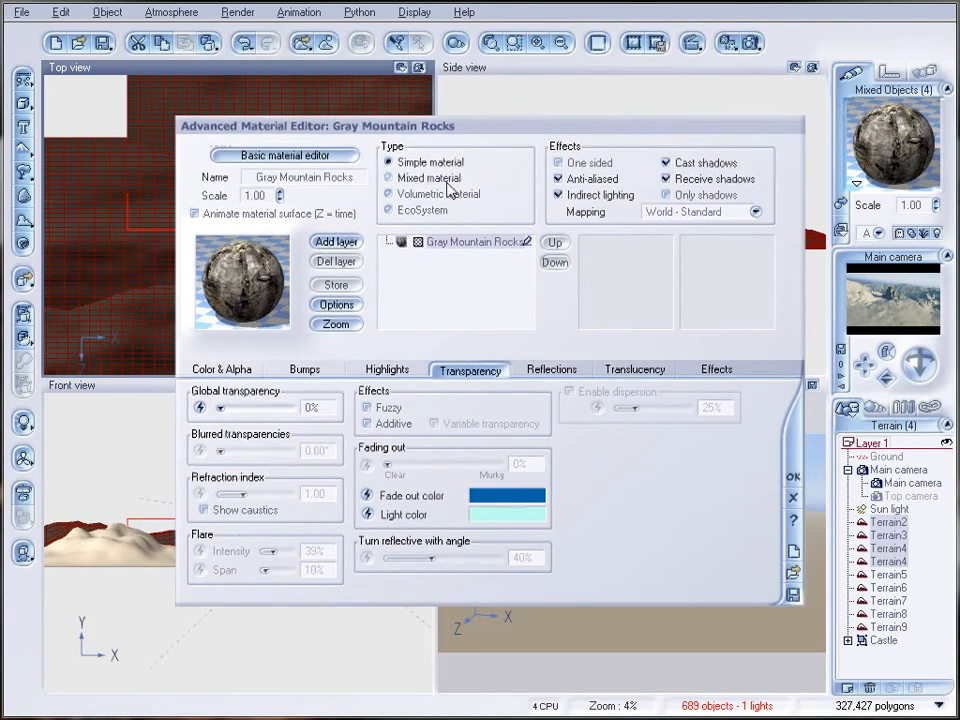
{"action": "left_click", "coordinate": [430, 179]}
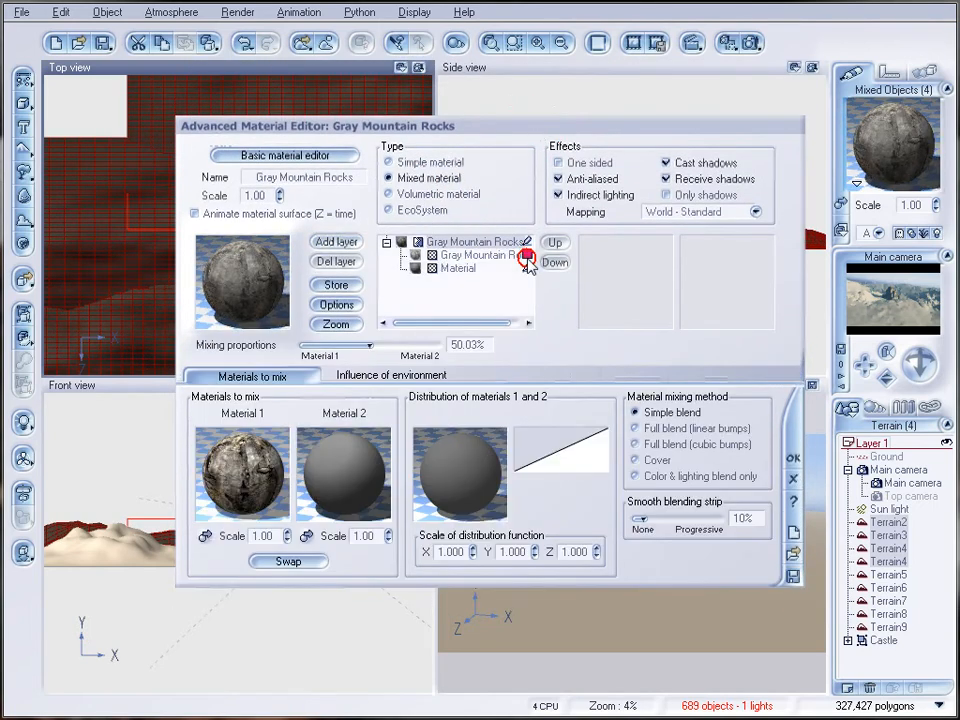
{"action": "left_click", "coordinate": [378, 376]}
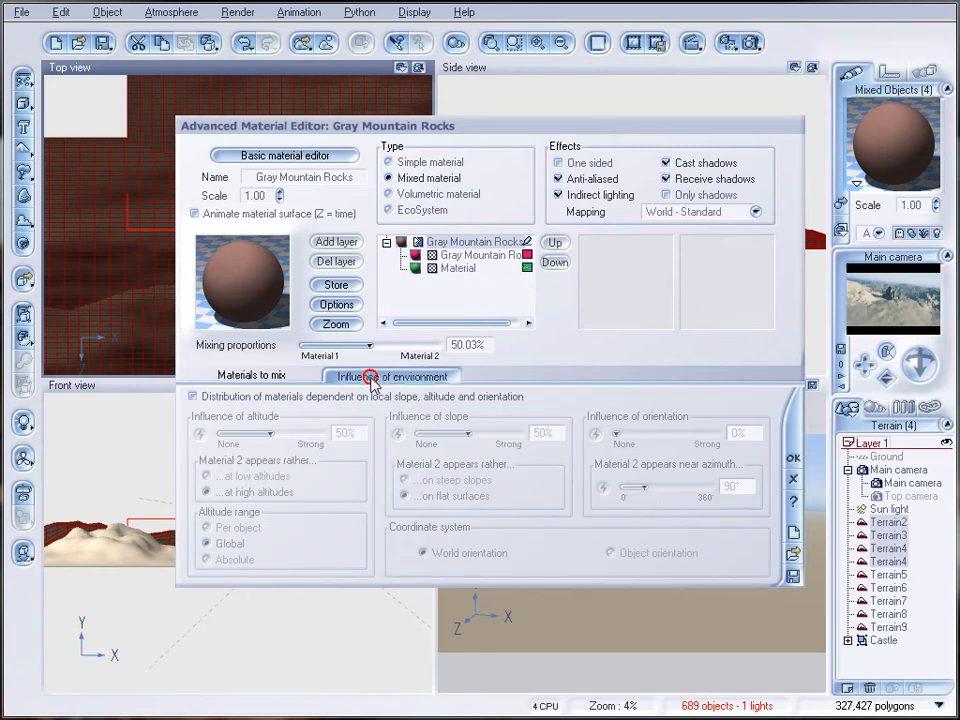
{"action": "left_click", "coordinate": [226, 397]}
{"action": "left_click", "coordinate": [898, 313]}
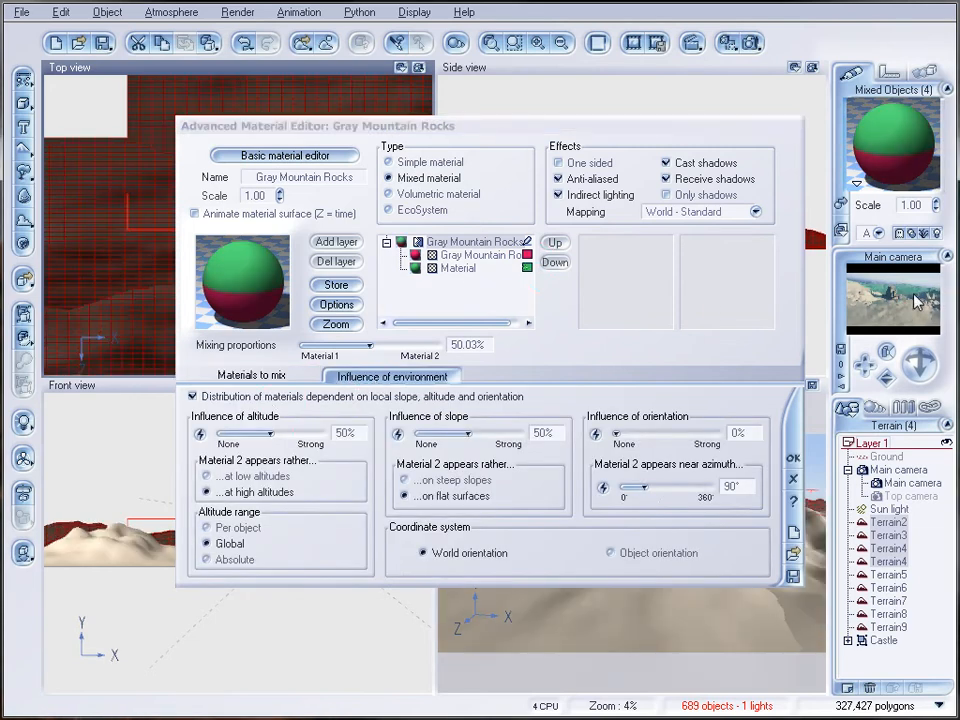
Step: Set the mixing proportions to about 43% and swap the two materials so the rock covers the high areas
{"action": "left_click", "coordinate": [252, 375]}
{"action": "left_click_drag", "start_coordinate": [369, 345], "coordinate": [379, 342]}
{"action": "left_click", "coordinate": [878, 296]}
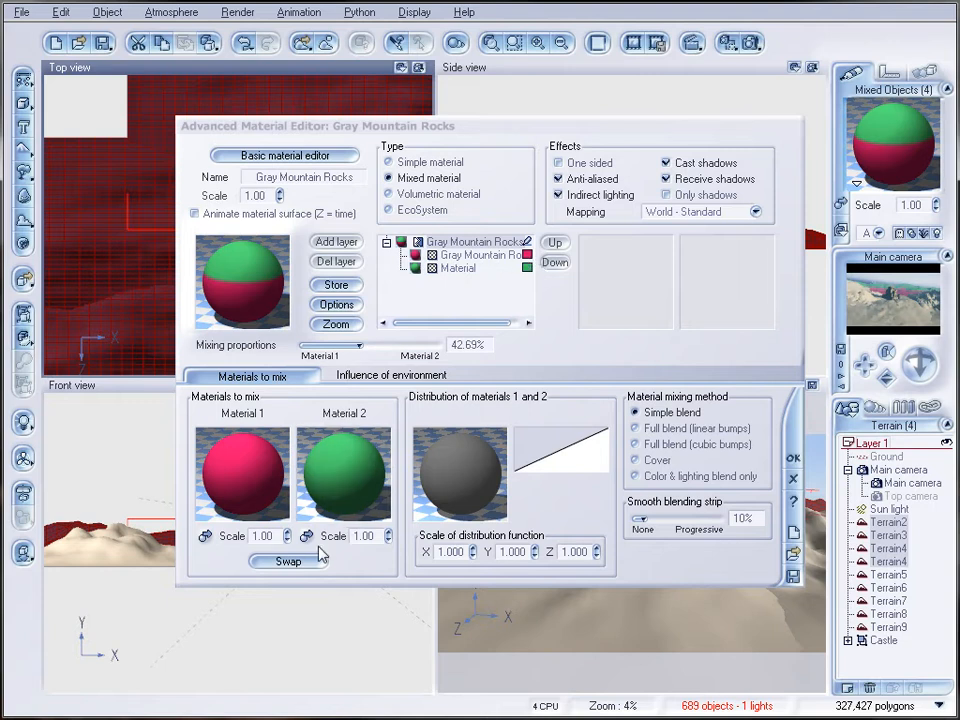
{"action": "left_click", "coordinate": [288, 561]}
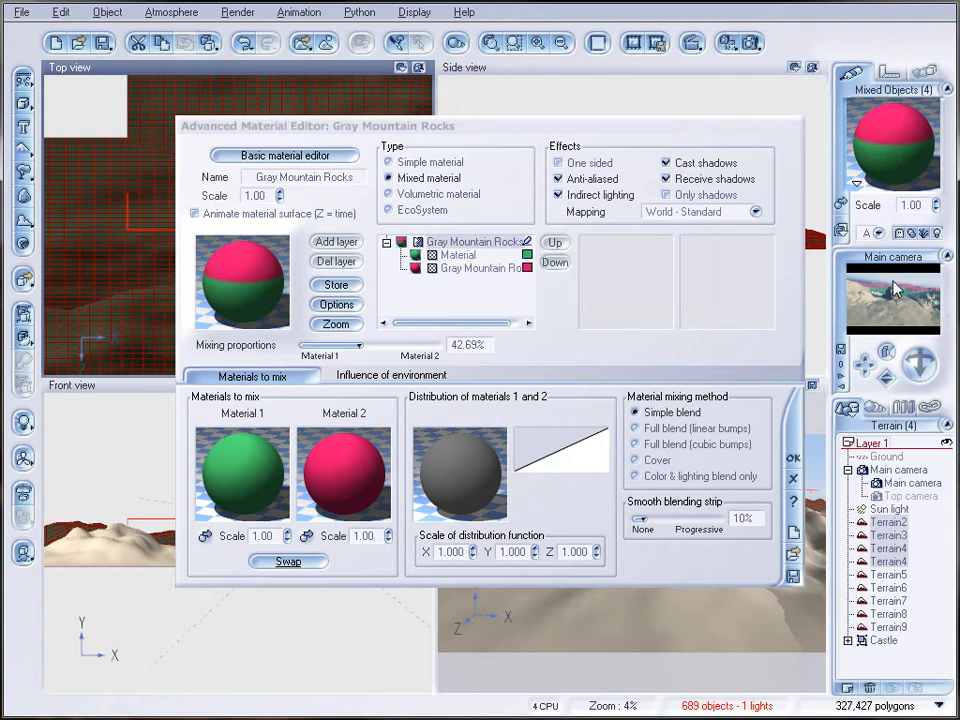
Step: Load the Vegetation material from the Landscapes collection as Material 1 of the mix
{"action": "left_click", "coordinate": [448, 255]}
{"action": "double_click", "coordinate": [238, 282]}
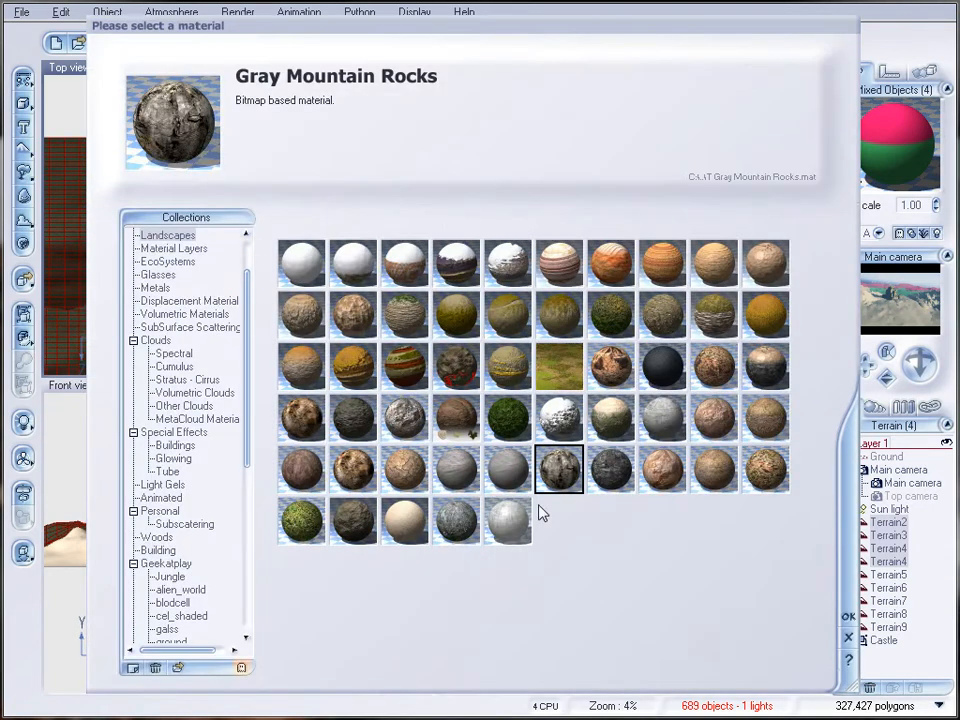
{"action": "left_click", "coordinate": [307, 533]}
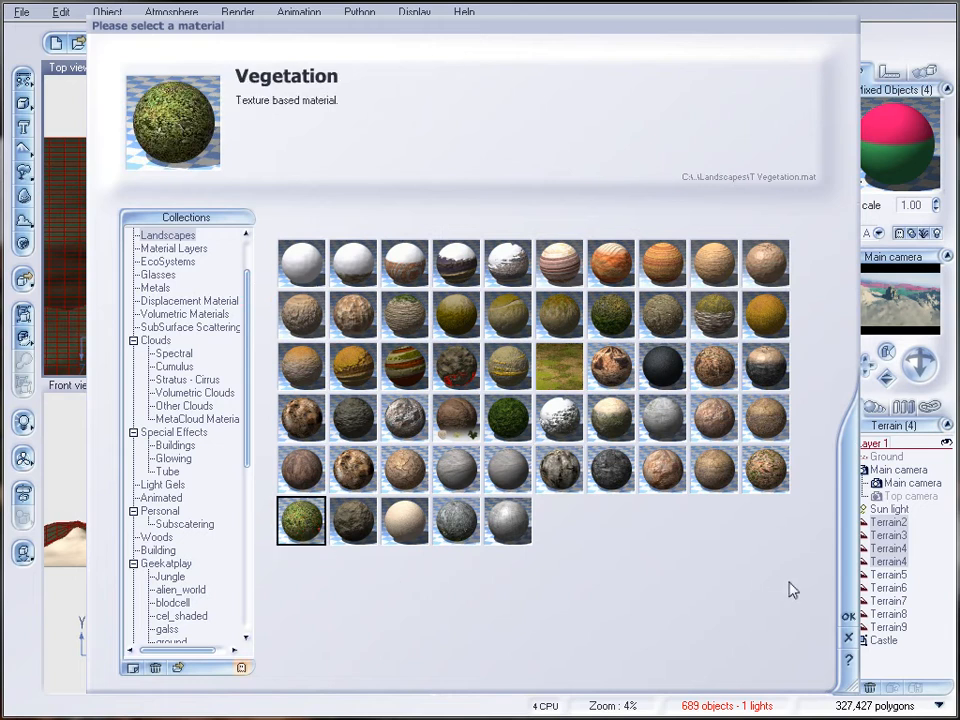
{"action": "left_click", "coordinate": [848, 616]}
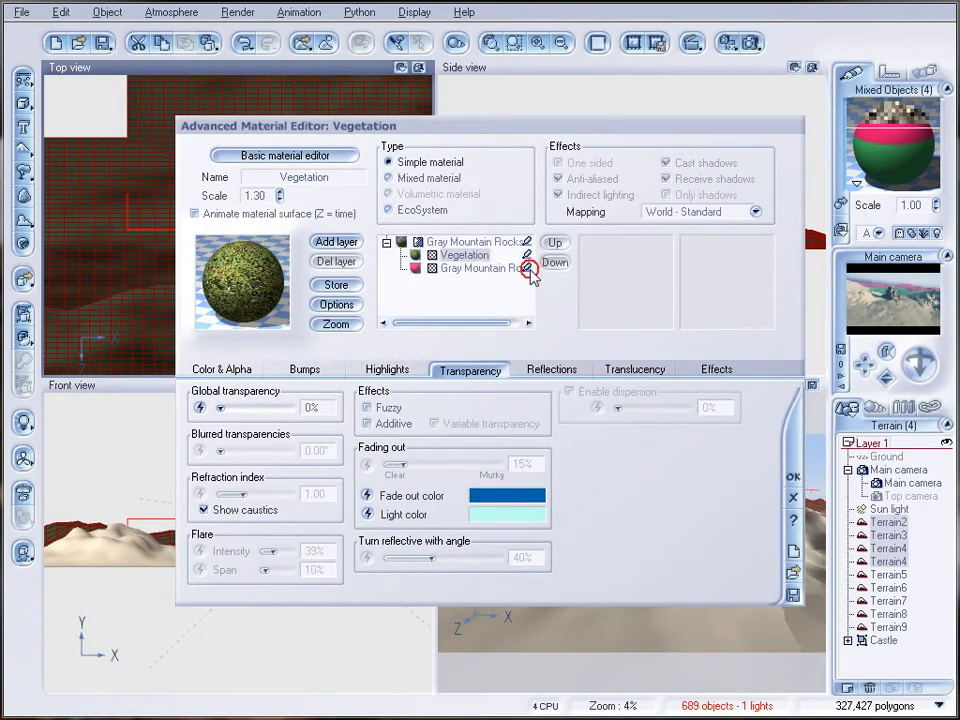
{"action": "left_click", "coordinate": [453, 243]}
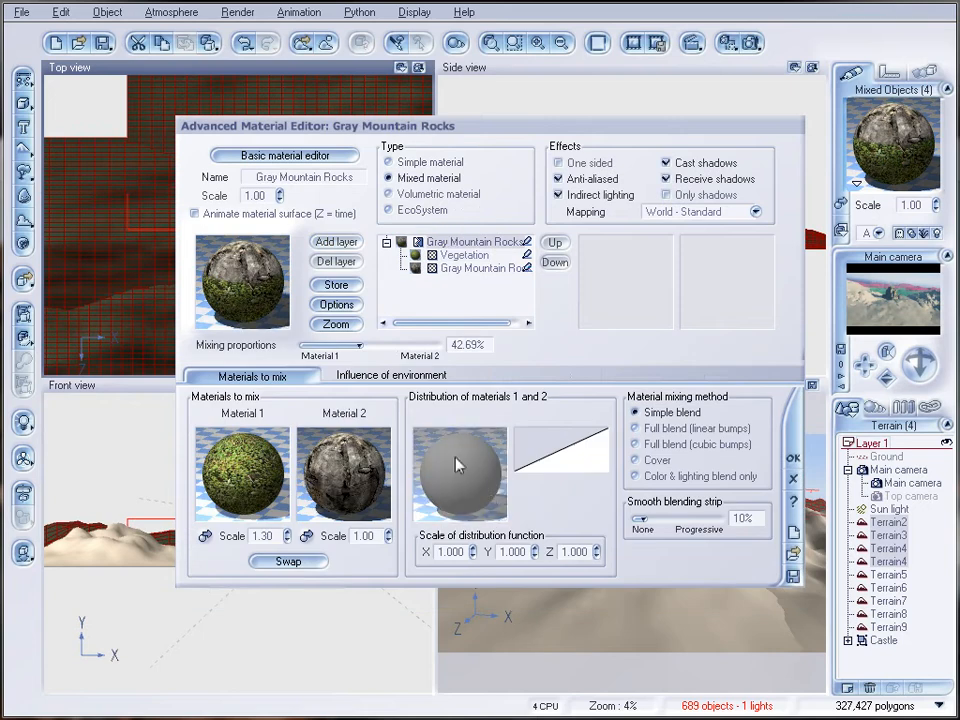
Step: Drive the material distribution with a Simple Fractal node: largest feature about 4.7, roughness about 0.84, gain about 1.69
{"action": "right_click", "coordinate": [456, 465]}
{"action": "left_click", "coordinate": [533, 458]}
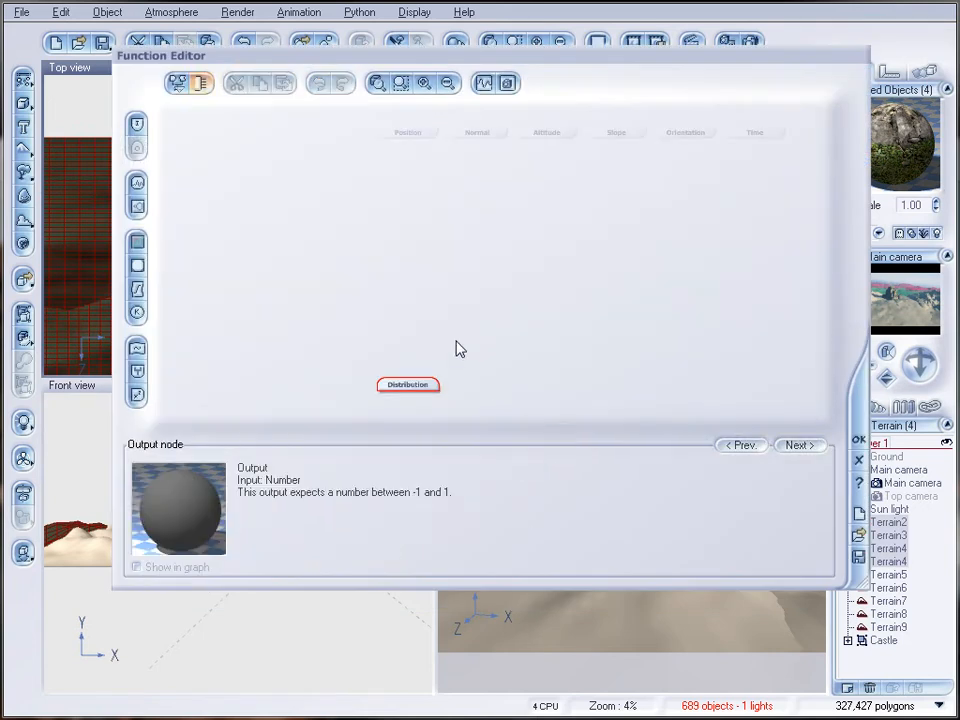
{"action": "left_click", "coordinate": [137, 207]}
{"action": "left_click_drag", "start_coordinate": [409, 349], "coordinate": [409, 279]}
{"action": "left_click_drag", "start_coordinate": [416, 592], "coordinate": [420, 650]}
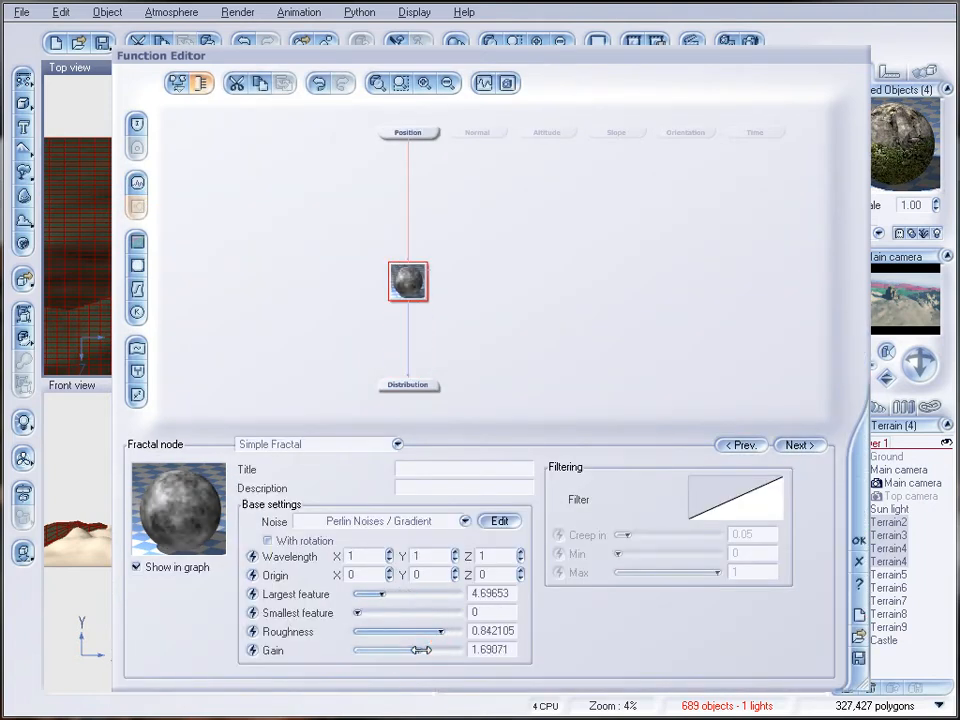
{"action": "left_click", "coordinate": [858, 540]}
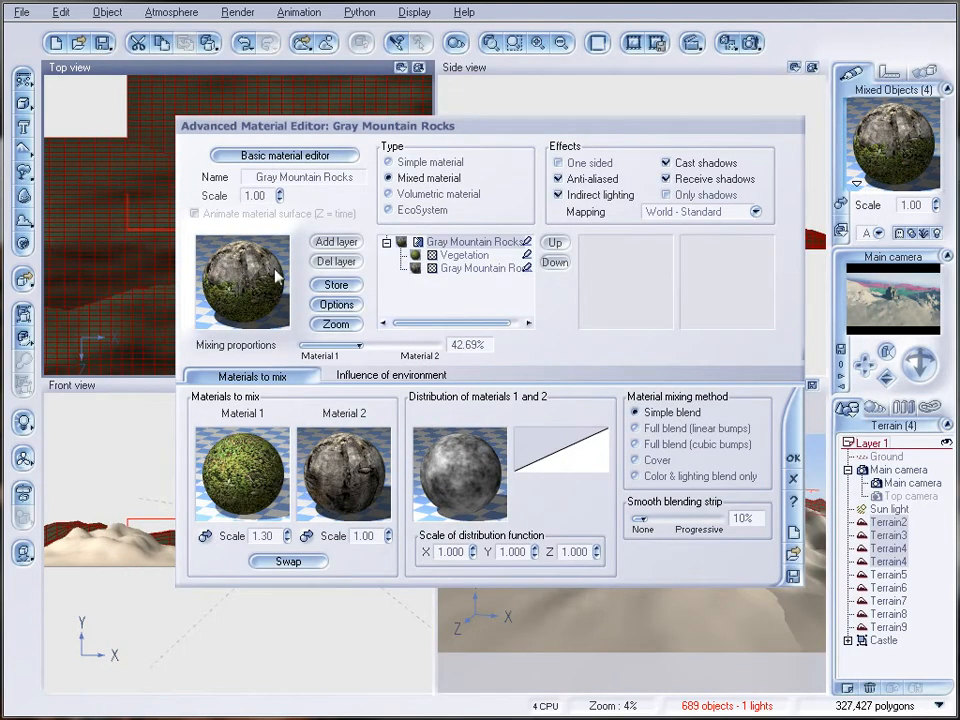
Step: Set the smooth blending strip to 37%, apply the mixed material, and check the background mountains in a render
{"action": "left_click_drag", "start_coordinate": [638, 519], "coordinate": [666, 514]}
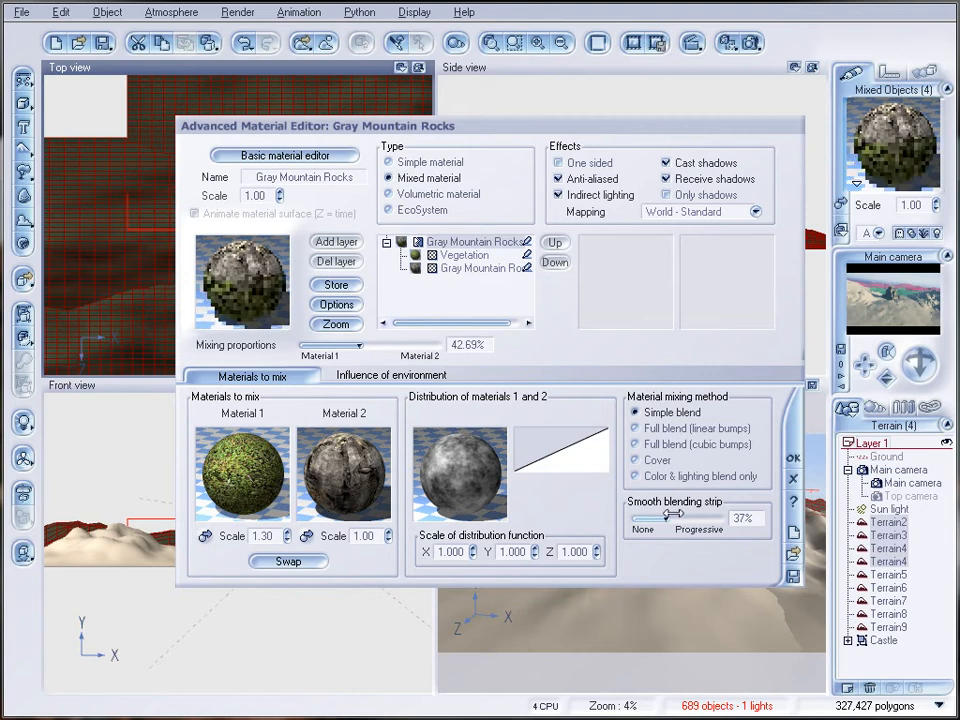
{"action": "left_click", "coordinate": [793, 461]}
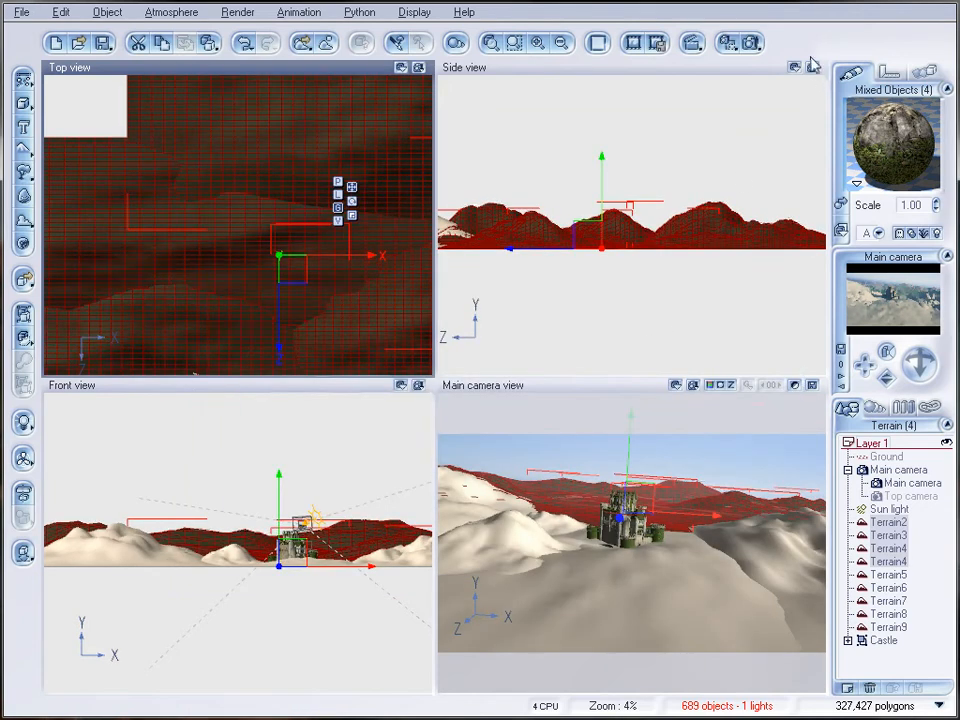
{"action": "left_click", "coordinate": [752, 43]}
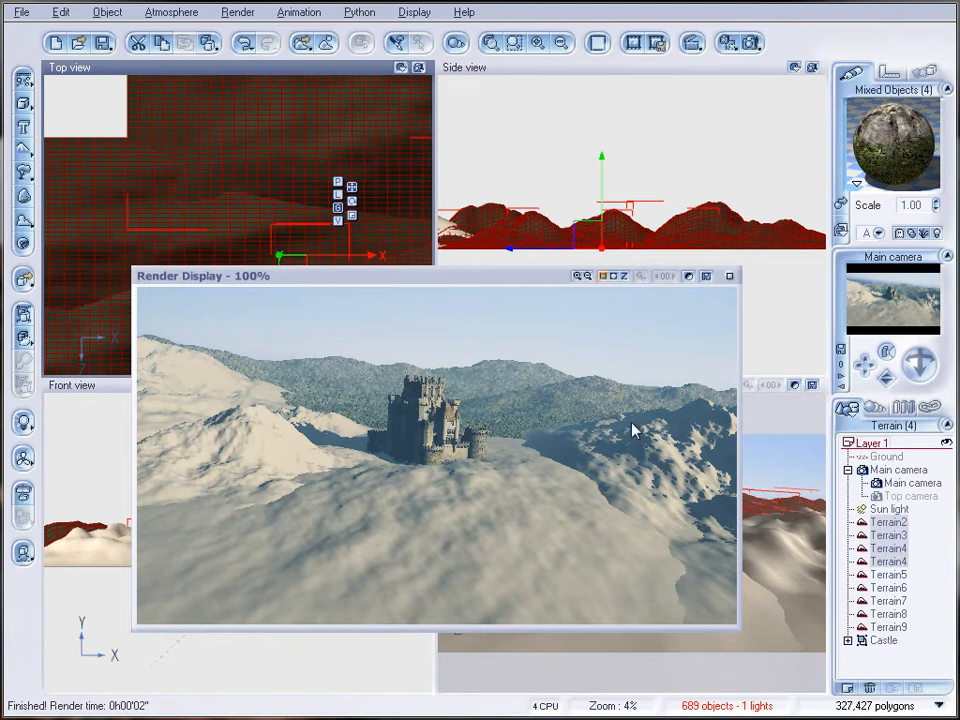
{"action": "left_click", "coordinate": [729, 278]}
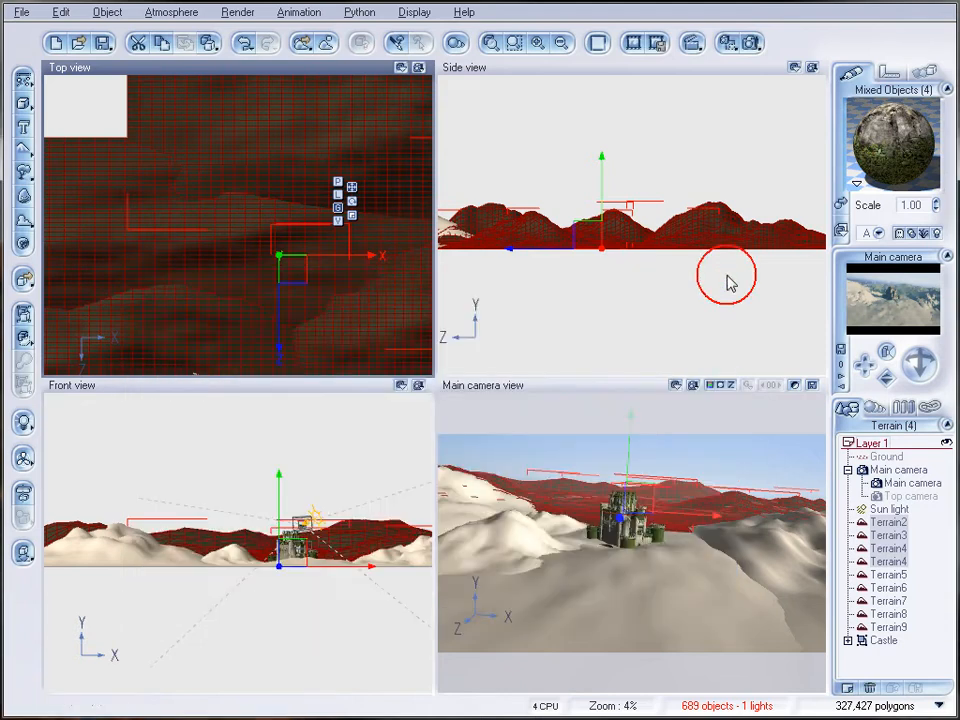
Step: Create a new layer, move the four selected background terrains into it, and rename the layer Backdrop
{"action": "left_click", "coordinate": [848, 689]}
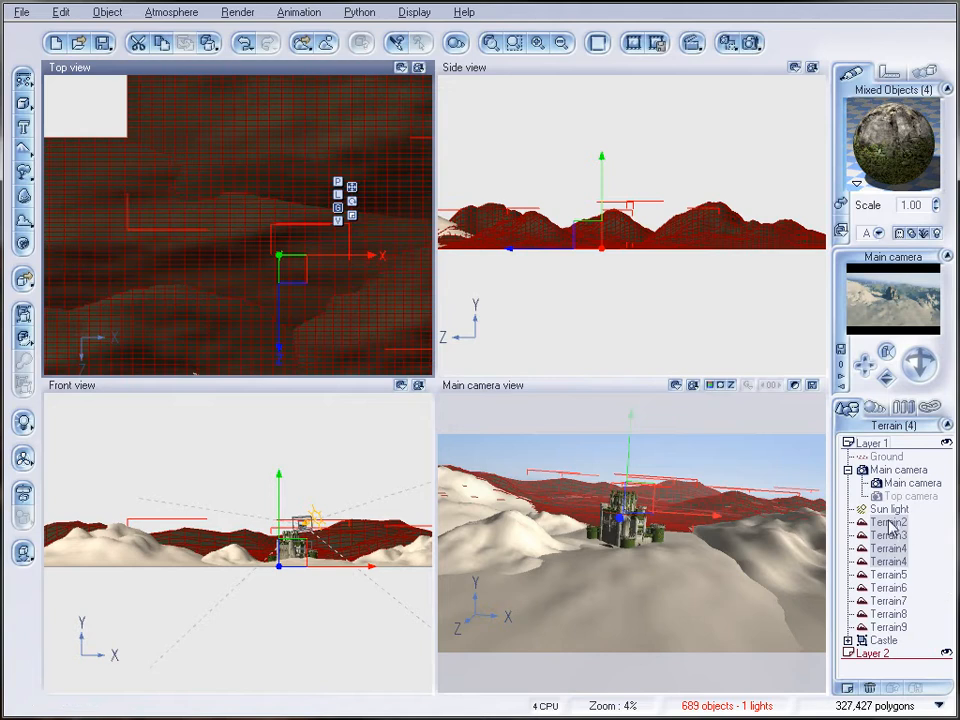
{"action": "left_click_drag", "start_coordinate": [890, 530], "coordinate": [875, 653]}
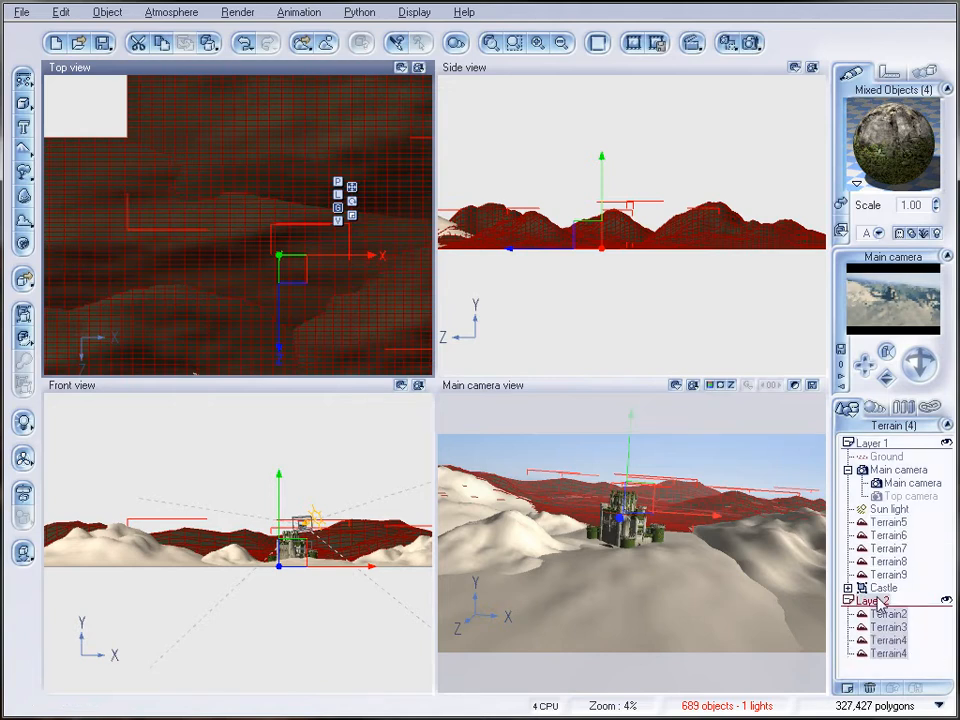
{"action": "left_click", "coordinate": [877, 603]}
{"action": "left_click", "coordinate": [878, 602]}
{"action": "left_click_drag", "start_coordinate": [909, 602], "coordinate": [828, 606]}
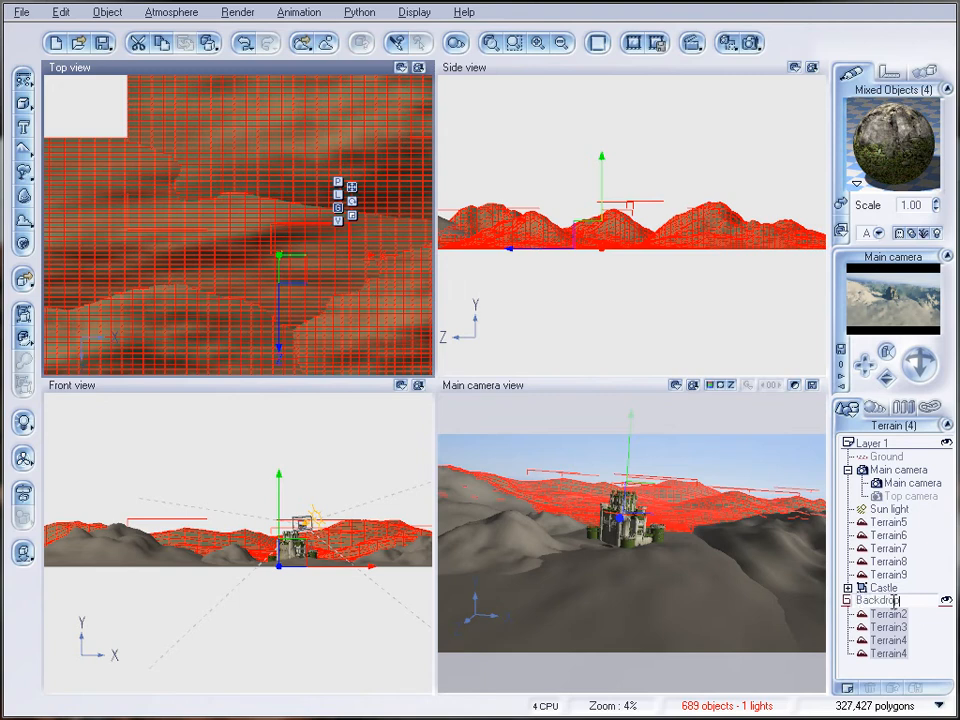
{"action": "left_click", "coordinate": [931, 619]}
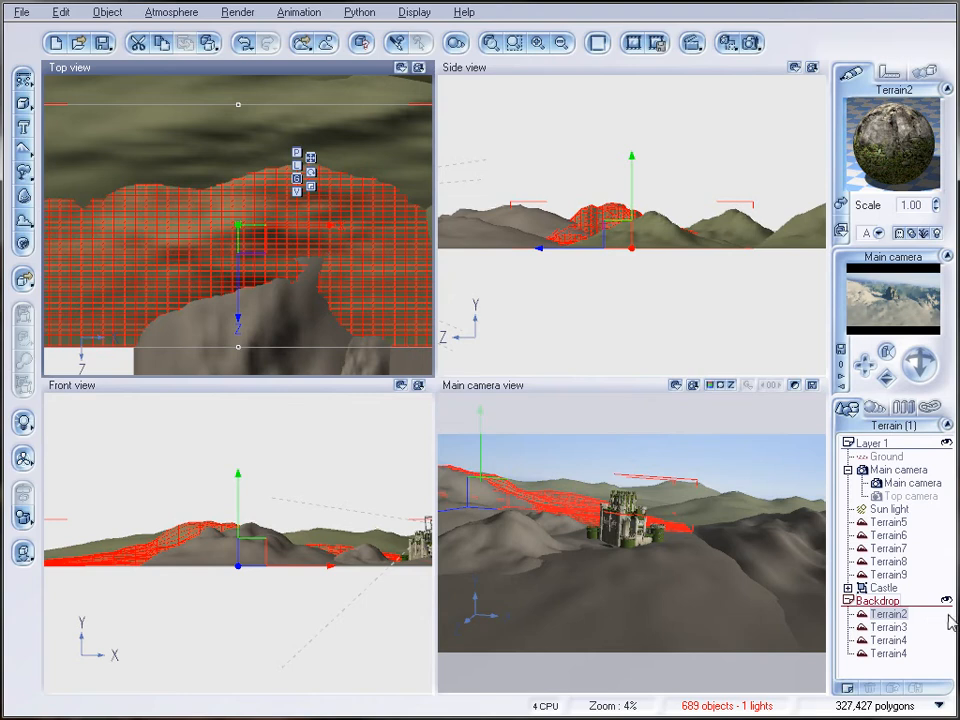
Step: Hide the Backdrop layer and select Terrain9
{"action": "left_click", "coordinate": [946, 600]}
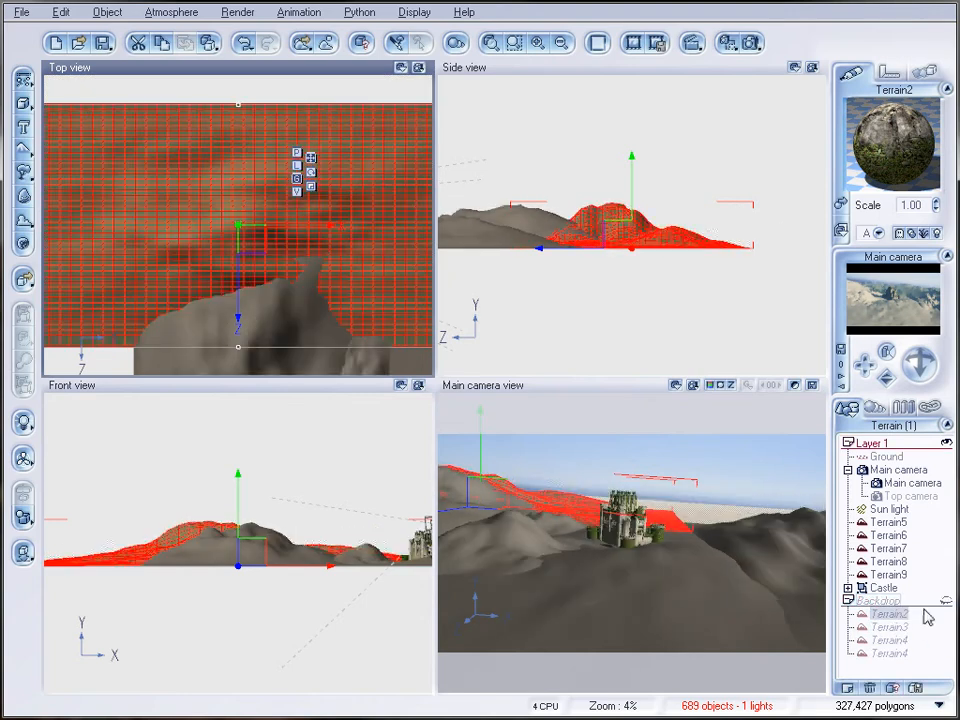
{"action": "left_click", "coordinate": [910, 574]}
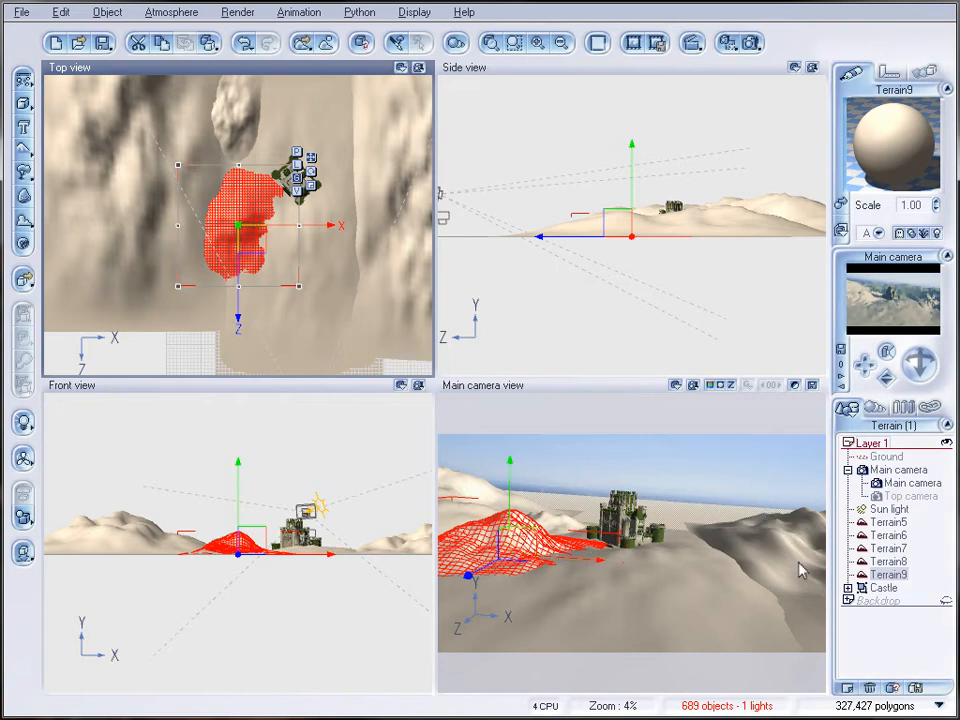
Step: Assign the Grass material from the Landscapes collection to Terrain5 and Terrain6, and check it in a render
{"action": "left_click", "coordinate": [884, 522]}
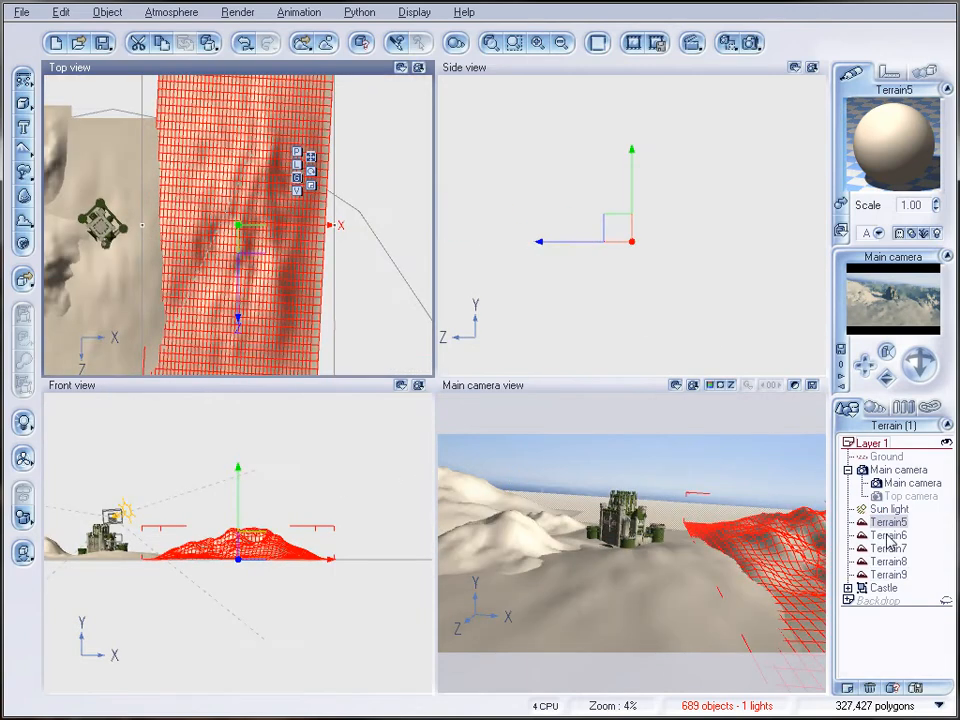
{"action": "left_click", "coordinate": [886, 535], "text": "ctrl"}
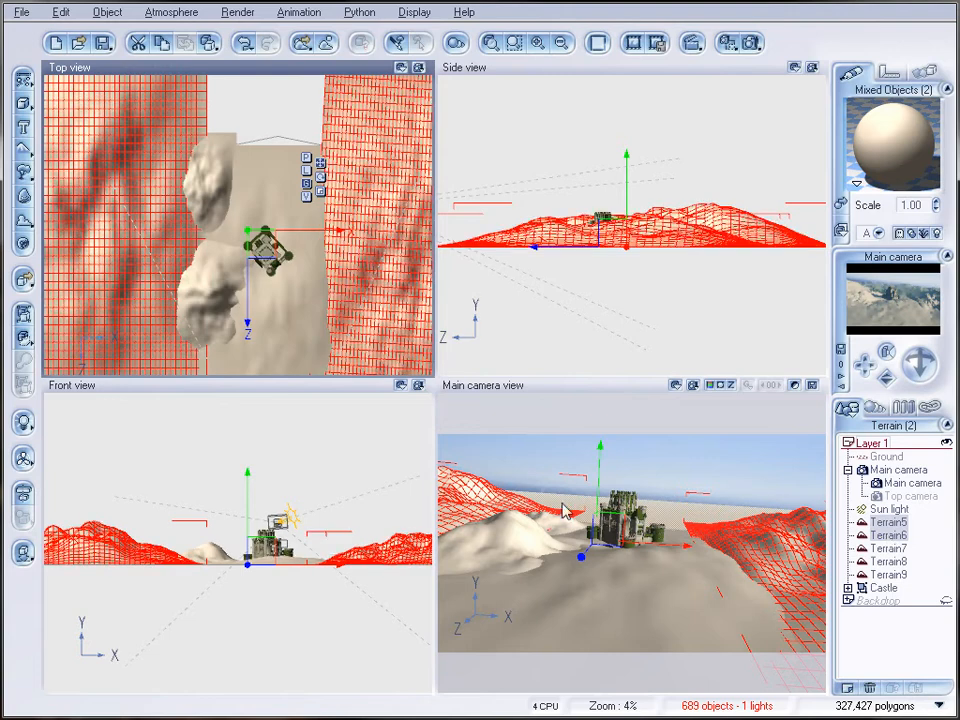
{"action": "left_click", "coordinate": [839, 202]}
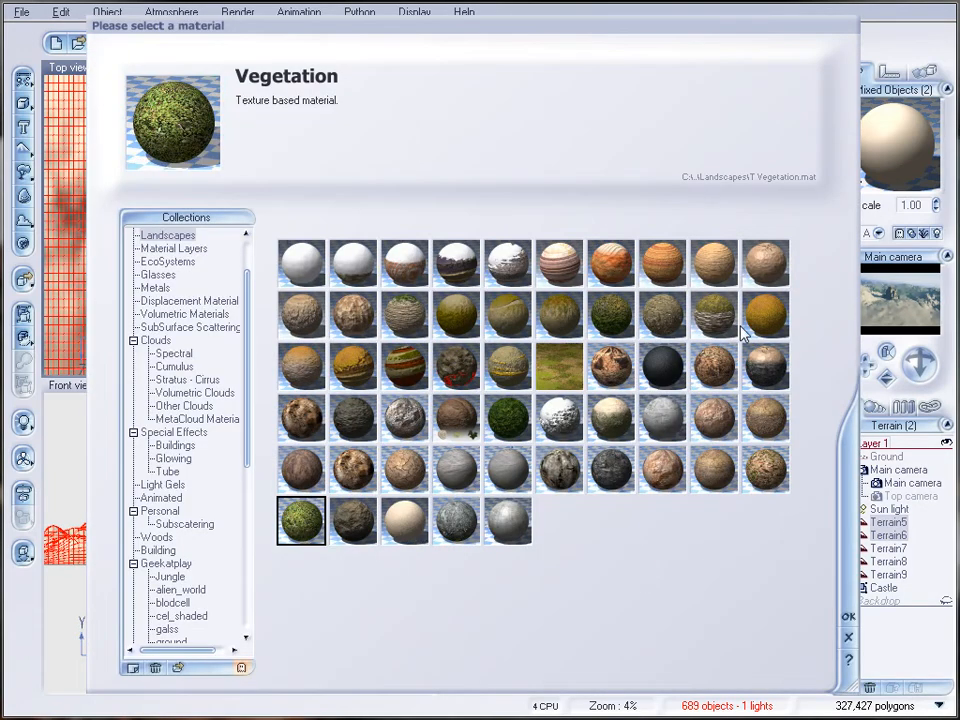
{"action": "left_click", "coordinate": [618, 315]}
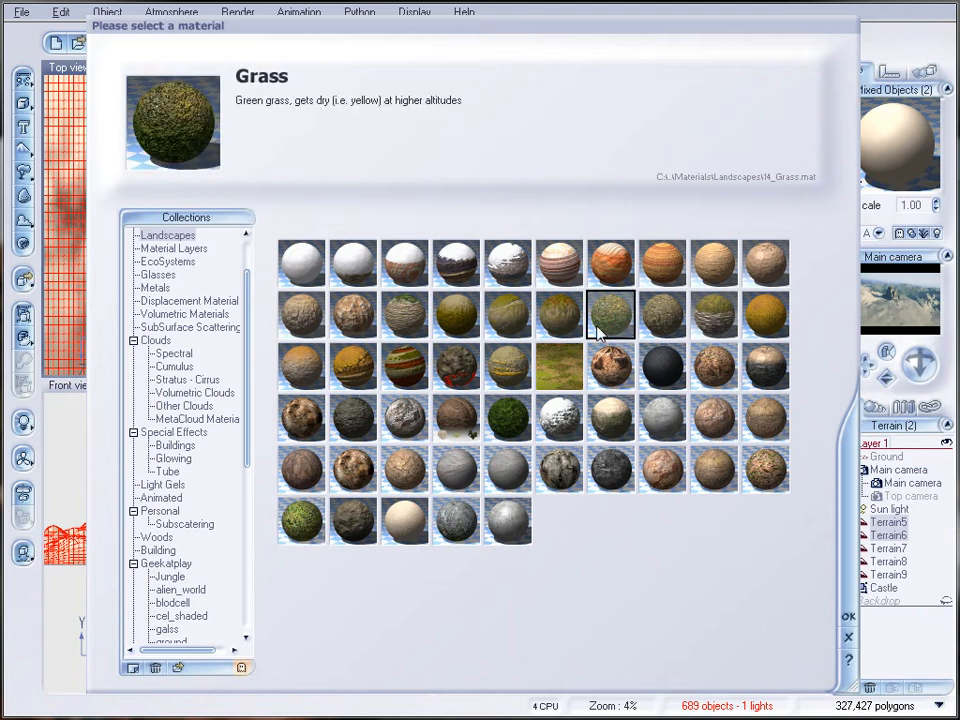
{"action": "left_click", "coordinate": [855, 616]}
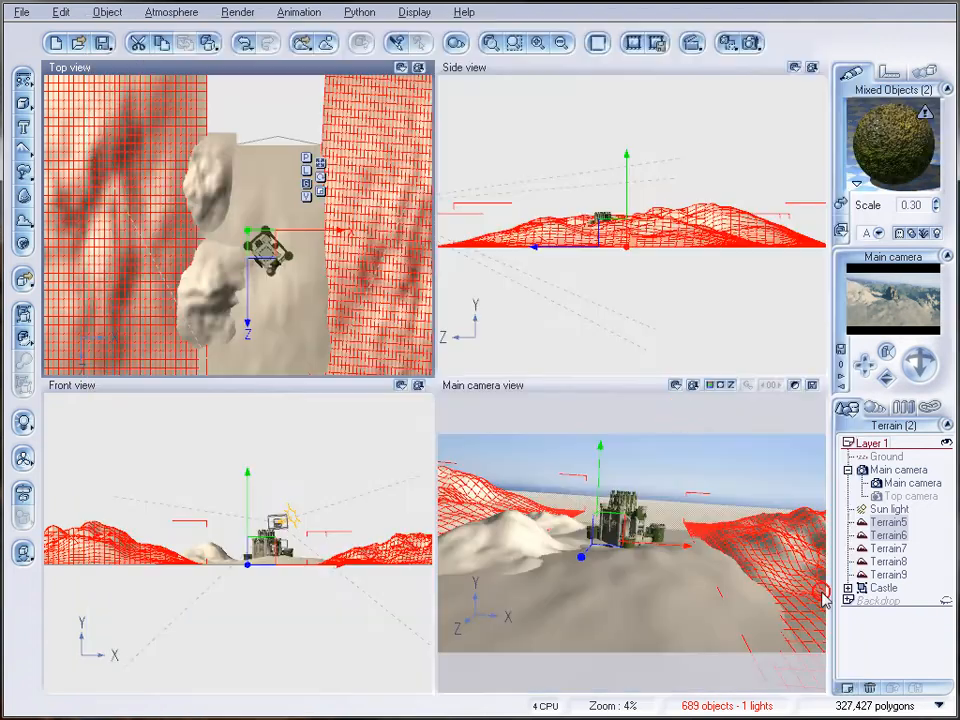
{"action": "left_click", "coordinate": [752, 43]}
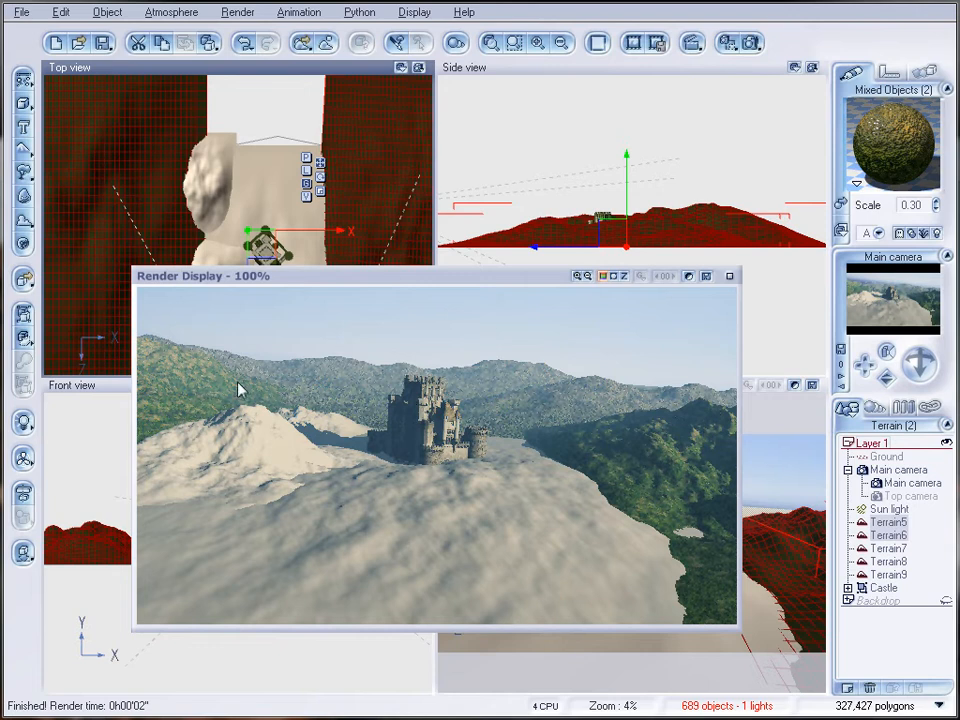
{"action": "left_click", "coordinate": [727, 277]}
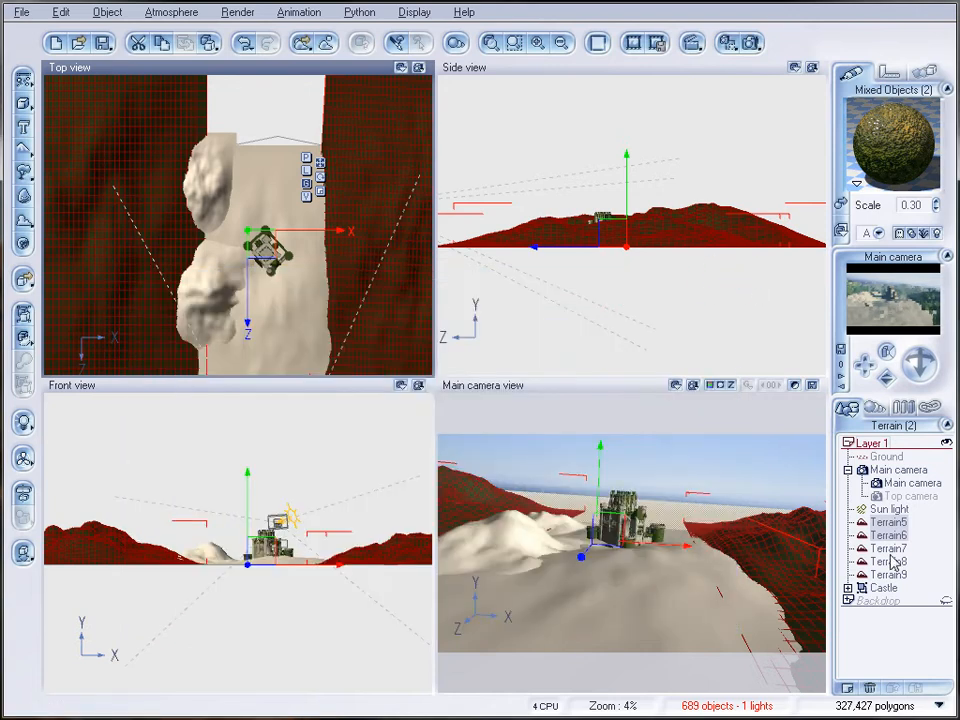
Step: Assign the same Grass material to Terrain7, Terrain8 and Terrain9, and check the scene in a render
{"action": "left_click", "coordinate": [886, 548]}
{"action": "left_click", "coordinate": [905, 575], "text": "shift"}
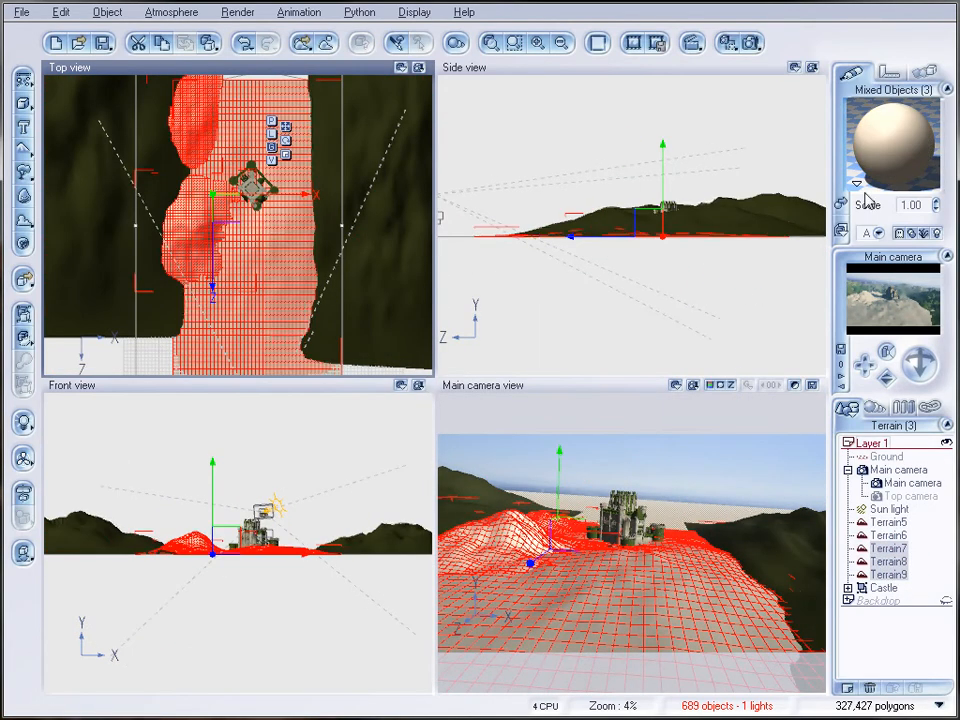
{"action": "left_click", "coordinate": [841, 204]}
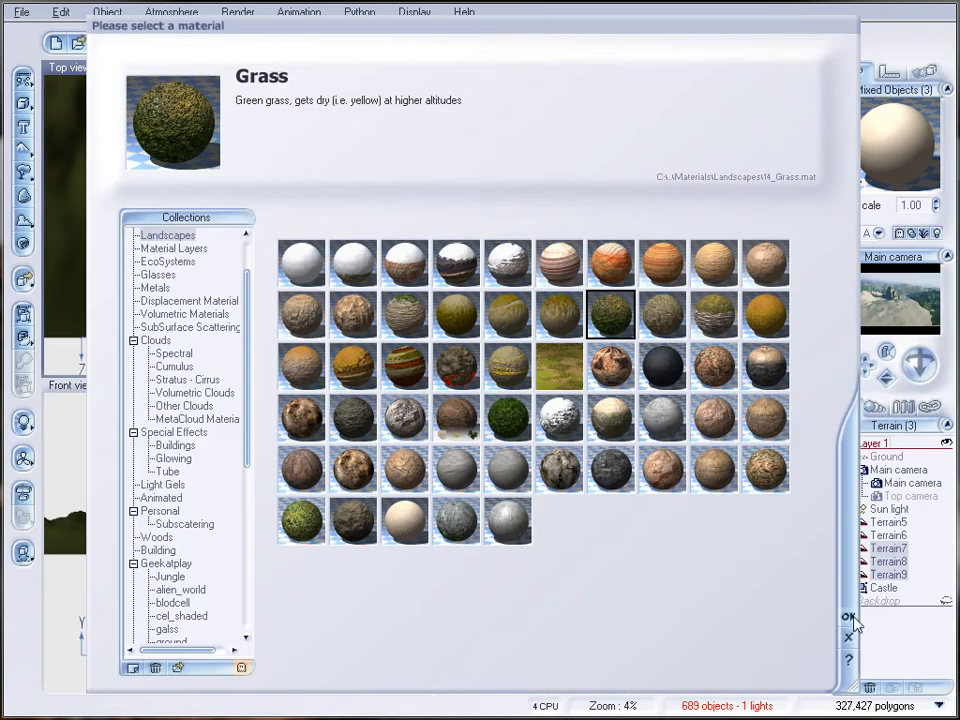
{"action": "left_click", "coordinate": [848, 616]}
{"action": "left_click", "coordinate": [752, 42]}
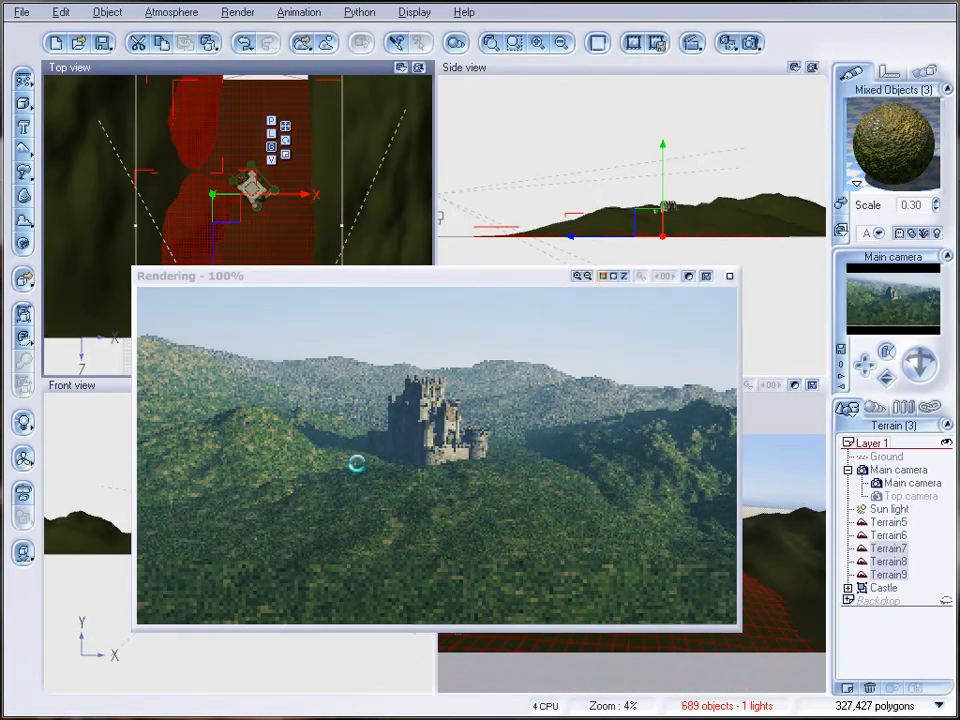
{"action": "left_click", "coordinate": [729, 275]}
Step: Convert Terrain7's Grass material to an EcoSystem and add the Summer Cherry Tree to its population
{"action": "left_click", "coordinate": [797, 563]}
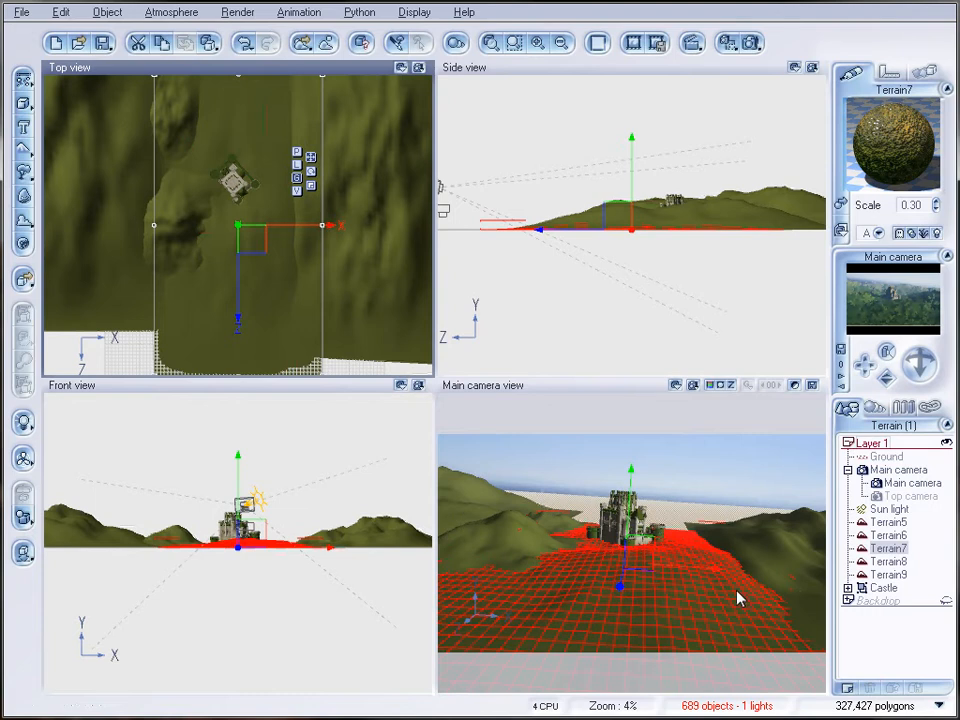
{"action": "double_click", "coordinate": [893, 140]}
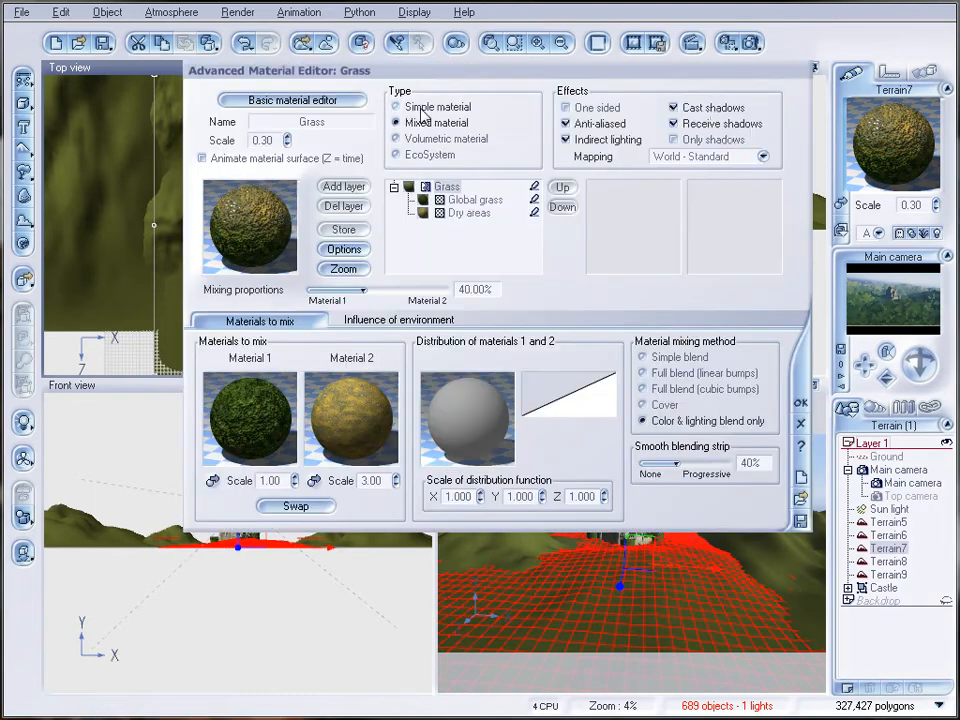
{"action": "left_click", "coordinate": [396, 155]}
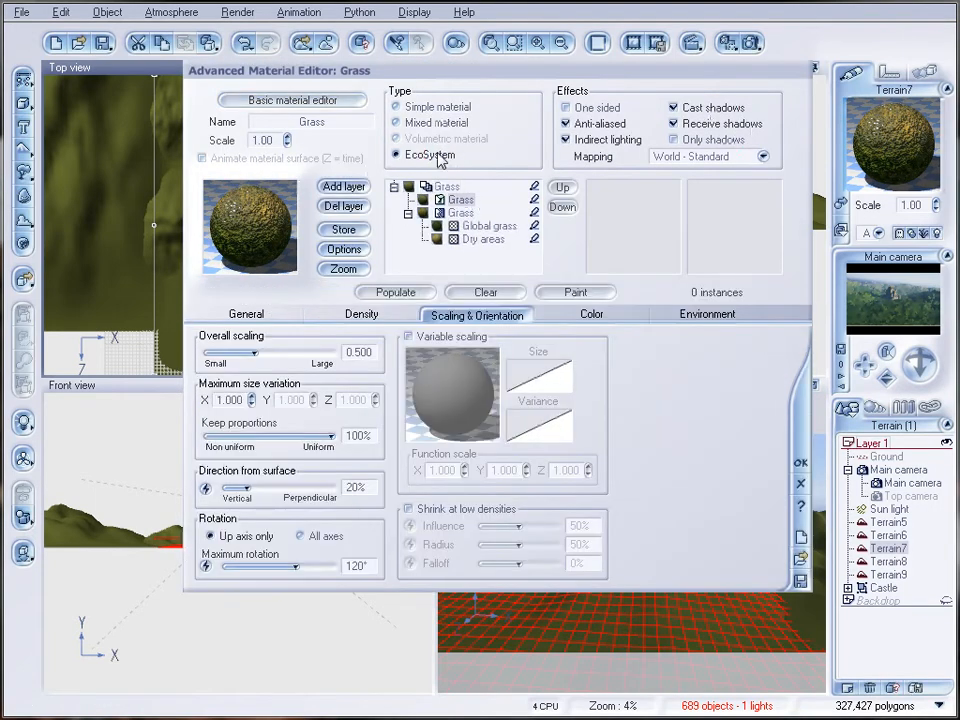
{"action": "left_click", "coordinate": [246, 314]}
{"action": "left_click", "coordinate": [384, 563]}
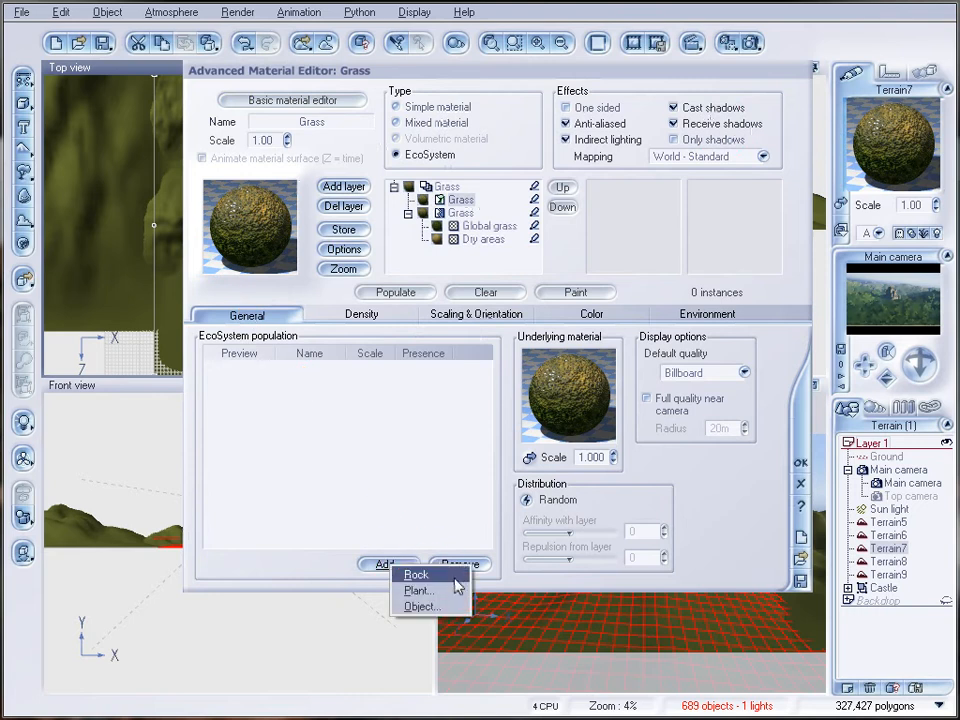
{"action": "left_click", "coordinate": [418, 591]}
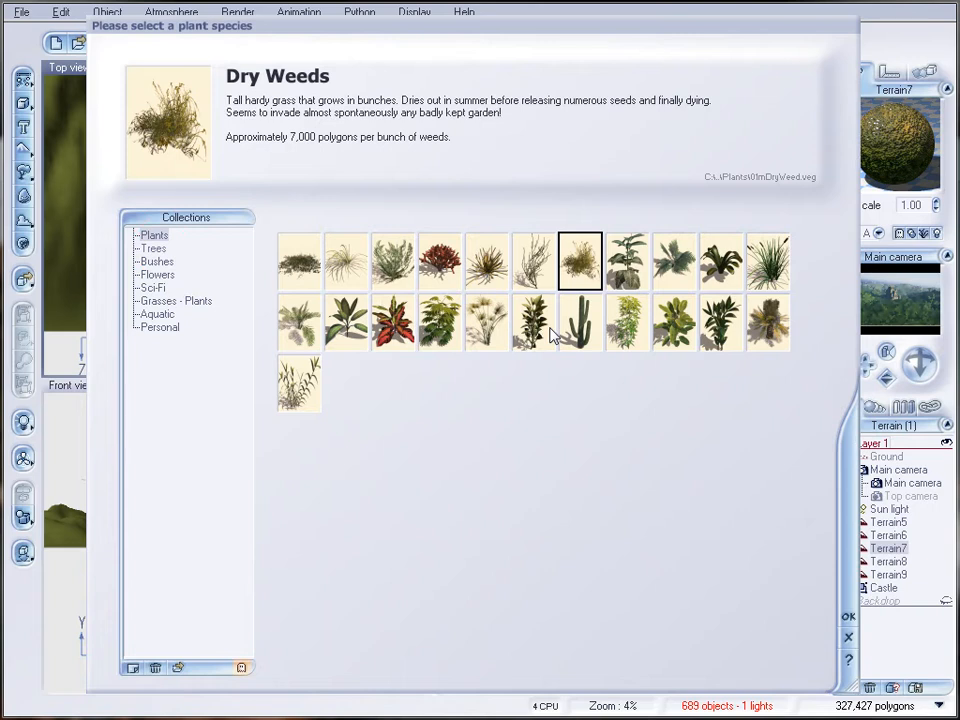
{"action": "left_click", "coordinate": [155, 248]}
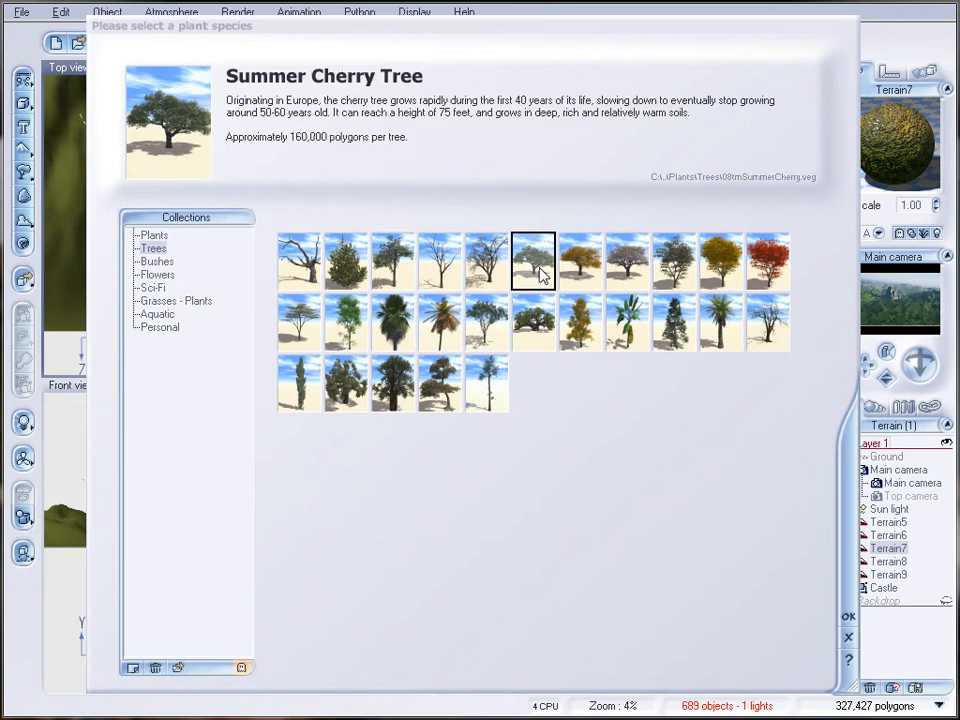
{"action": "left_click", "coordinate": [849, 619]}
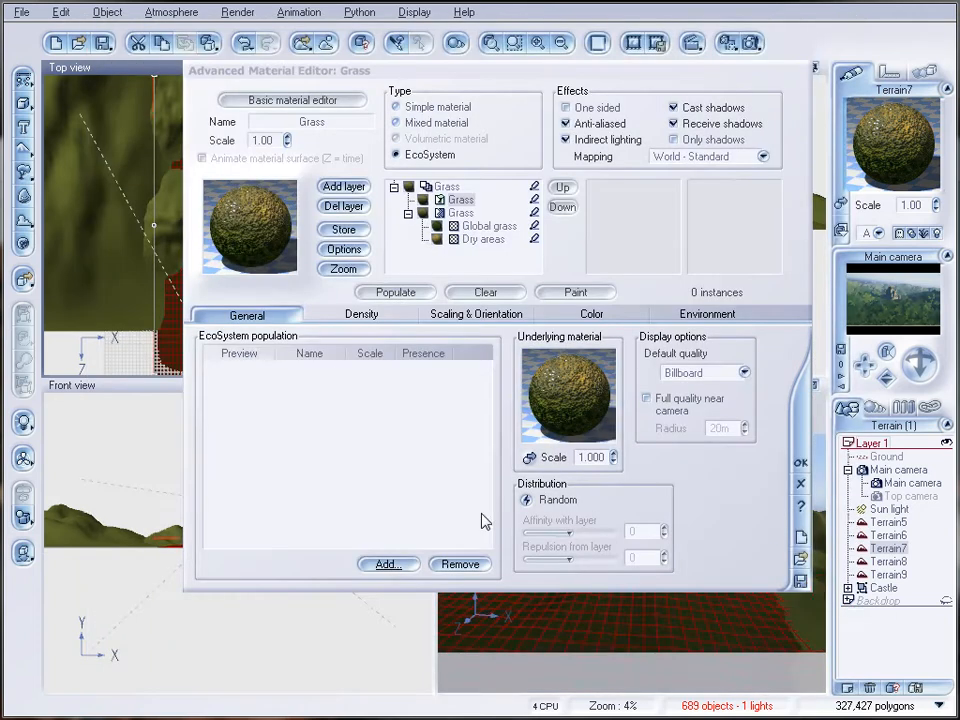
Step: Add the Fir Tree and the Rural Maple Tree to Terrain7's EcoSystem population
{"action": "left_click", "coordinate": [389, 565]}
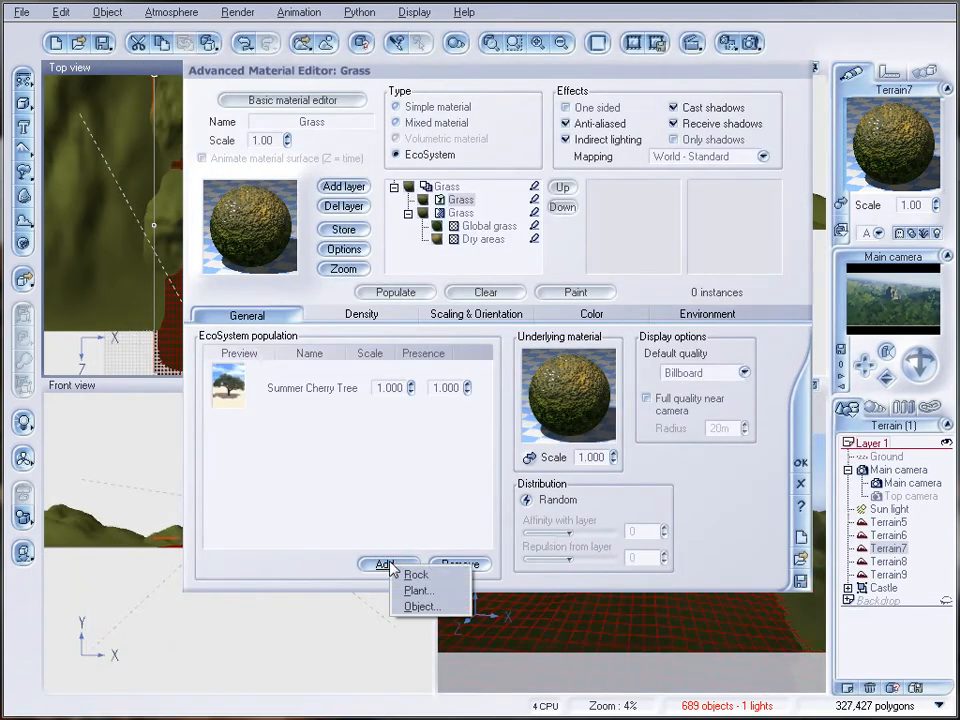
{"action": "left_click", "coordinate": [441, 593]}
{"action": "left_click", "coordinate": [347, 258]}
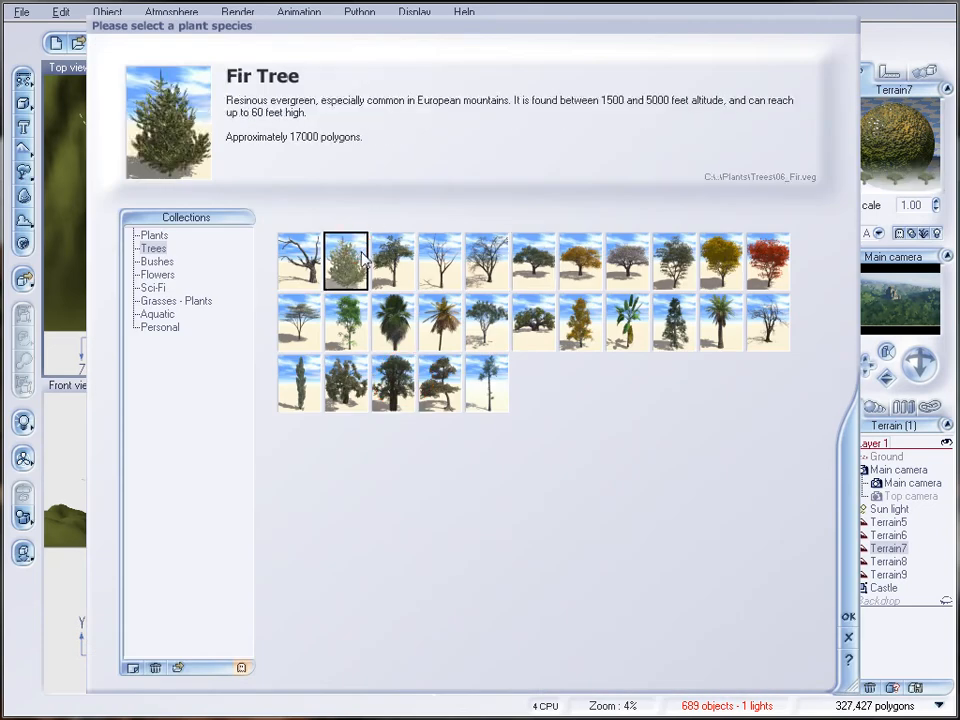
{"action": "left_click", "coordinate": [849, 617]}
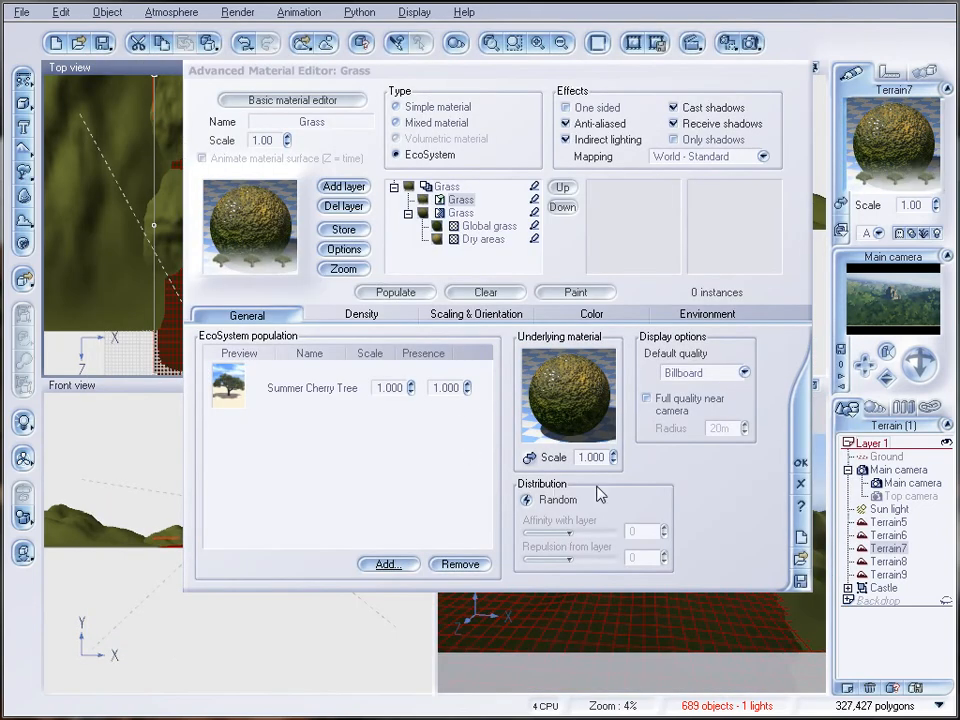
{"action": "left_click", "coordinate": [389, 565]}
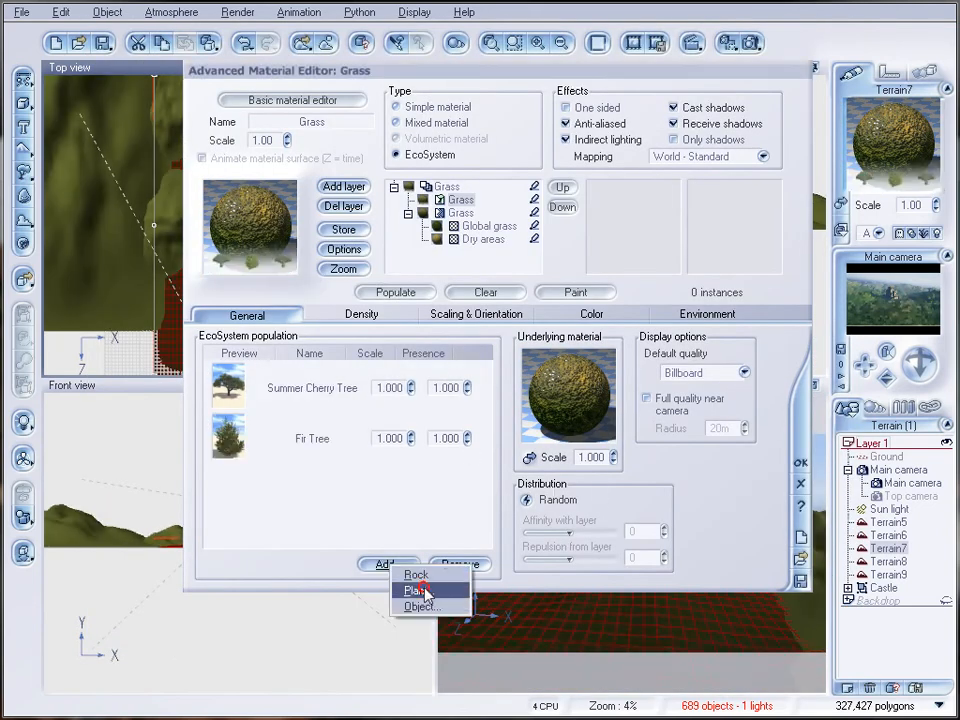
{"action": "left_click", "coordinate": [412, 592]}
{"action": "left_click", "coordinate": [668, 262]}
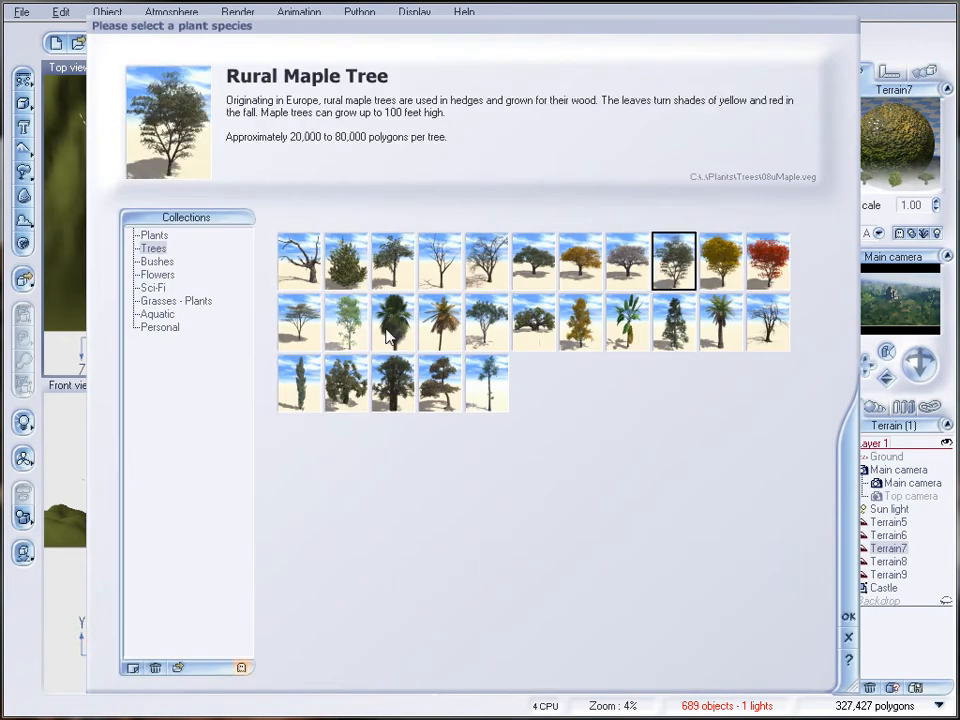
{"action": "left_click", "coordinate": [849, 617]}
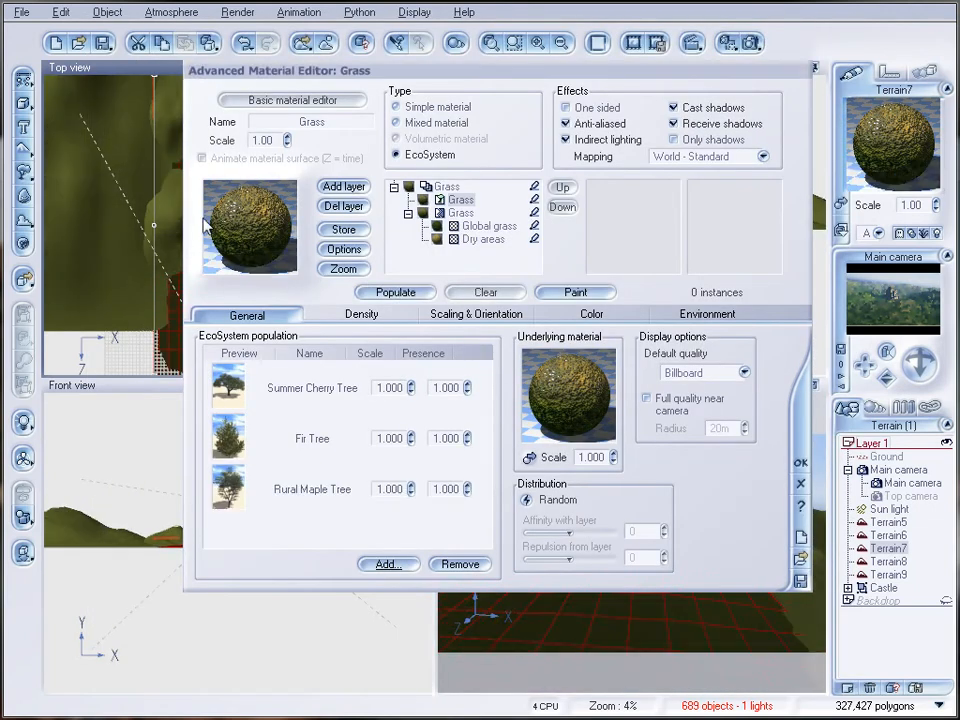
Step: Populate Terrain7 with the three tree species and check their coverage in a render
{"action": "left_click", "coordinate": [398, 292]}
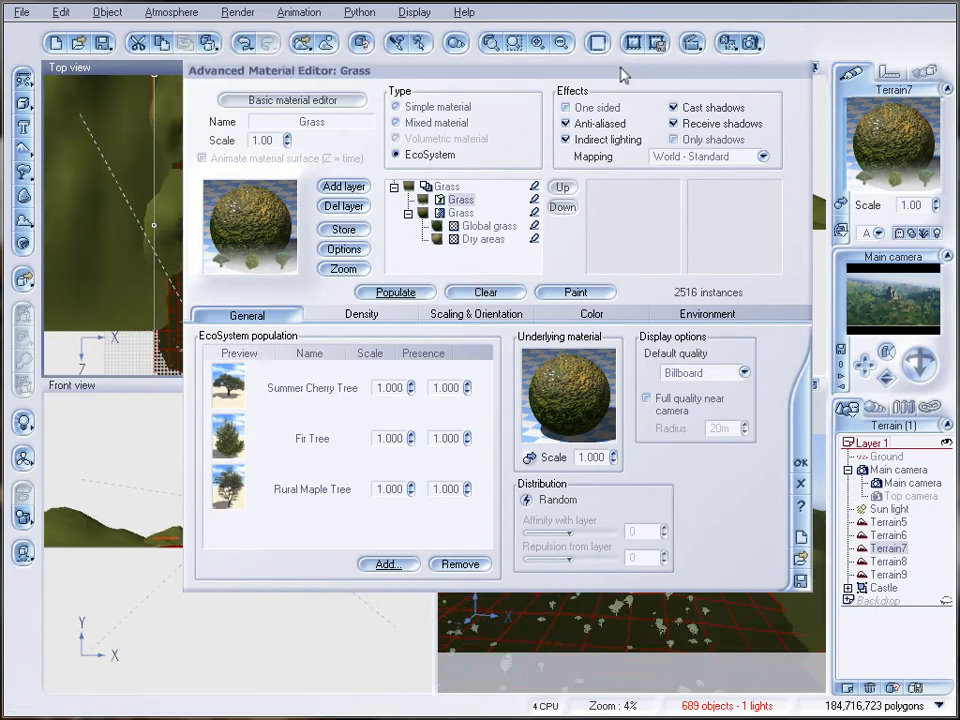
{"action": "left_click", "coordinate": [751, 43]}
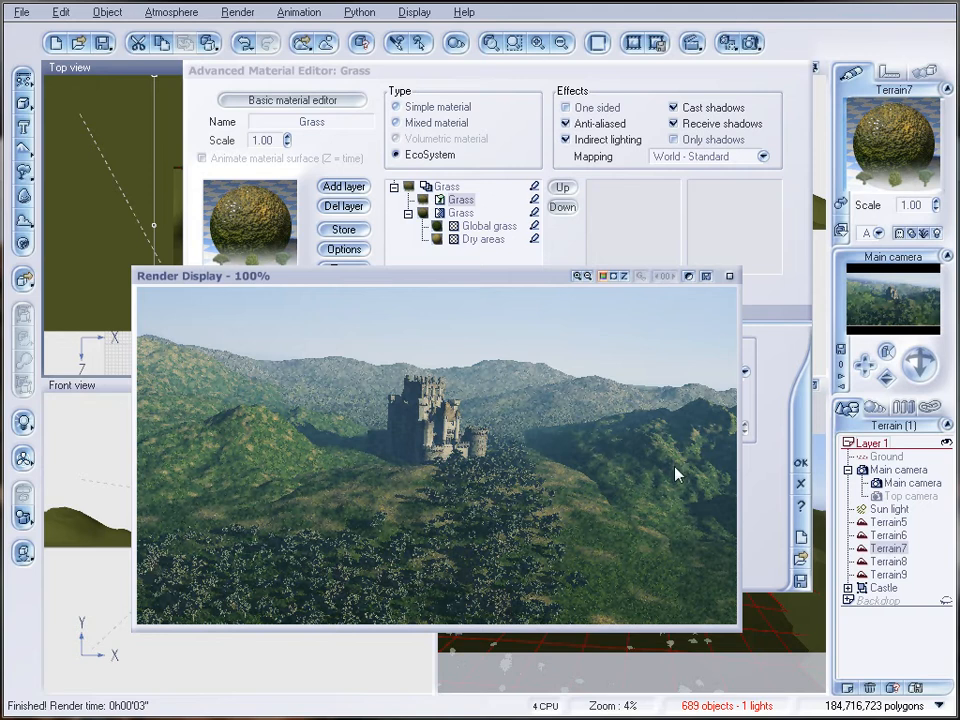
{"action": "left_click", "coordinate": [731, 277]}
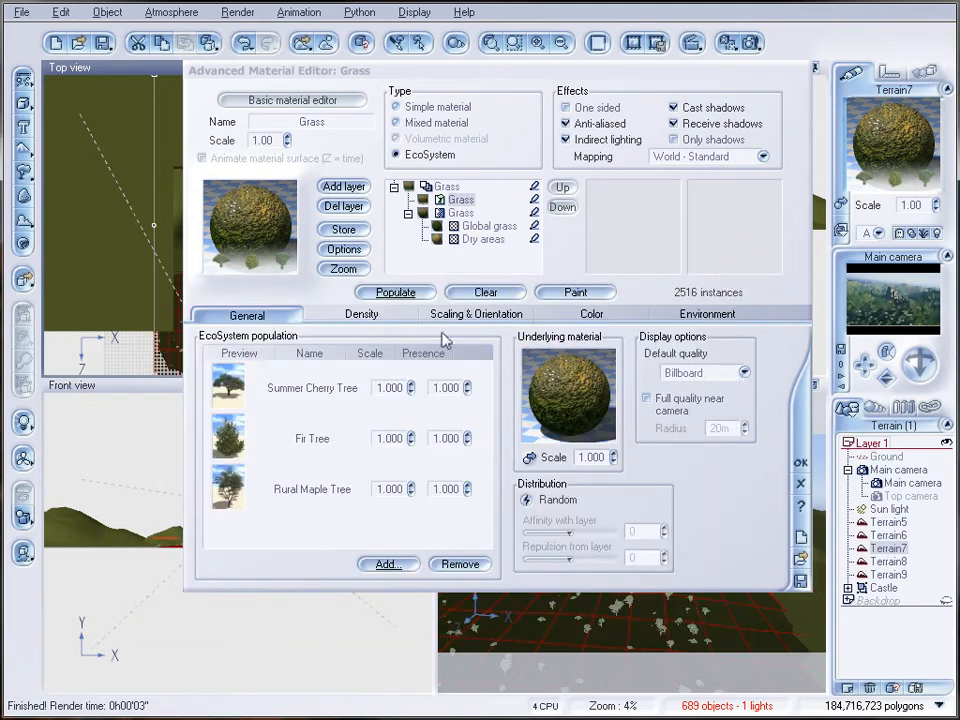
Step: Set the EcoSystem's overall density to 85% and foreign-object decay influence to 1%, then repopulate Terrain7 and check it in a render
{"action": "left_click", "coordinate": [362, 314]}
{"action": "left_click_drag", "start_coordinate": [350, 357], "coordinate": [370, 358]}
{"action": "left_click_drag", "start_coordinate": [574, 523], "coordinate": [570, 522]}
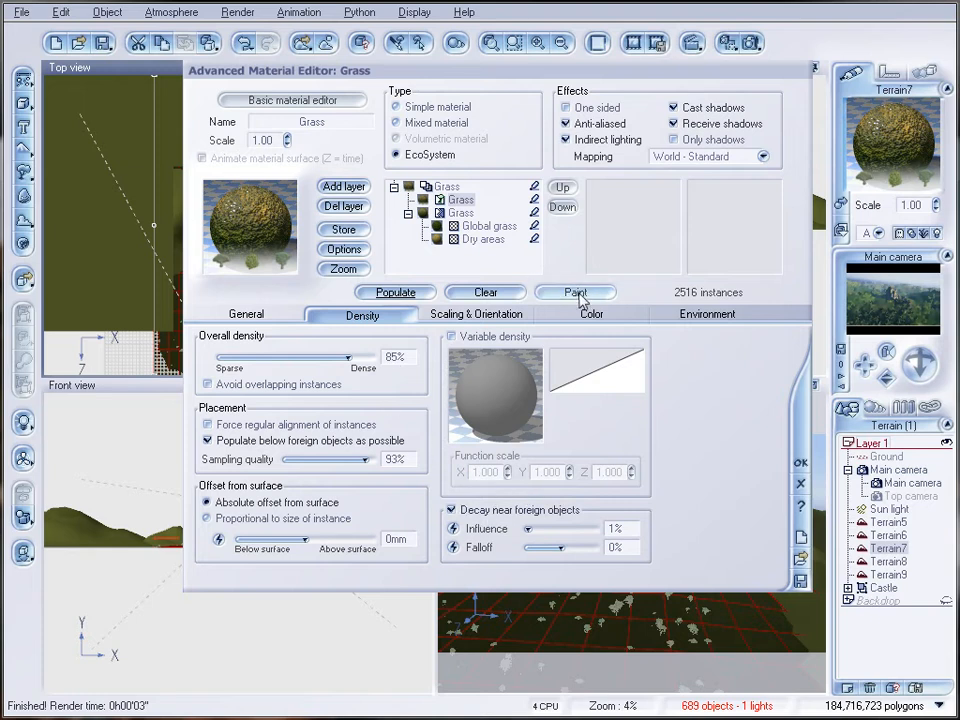
{"action": "left_click", "coordinate": [484, 316]}
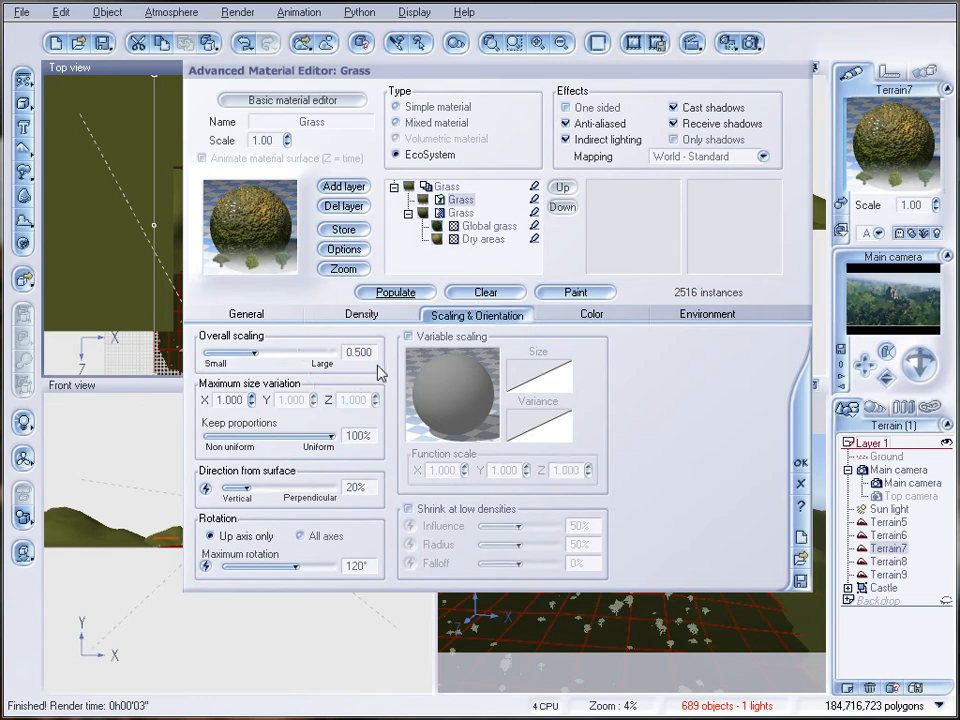
{"action": "left_click", "coordinate": [396, 294]}
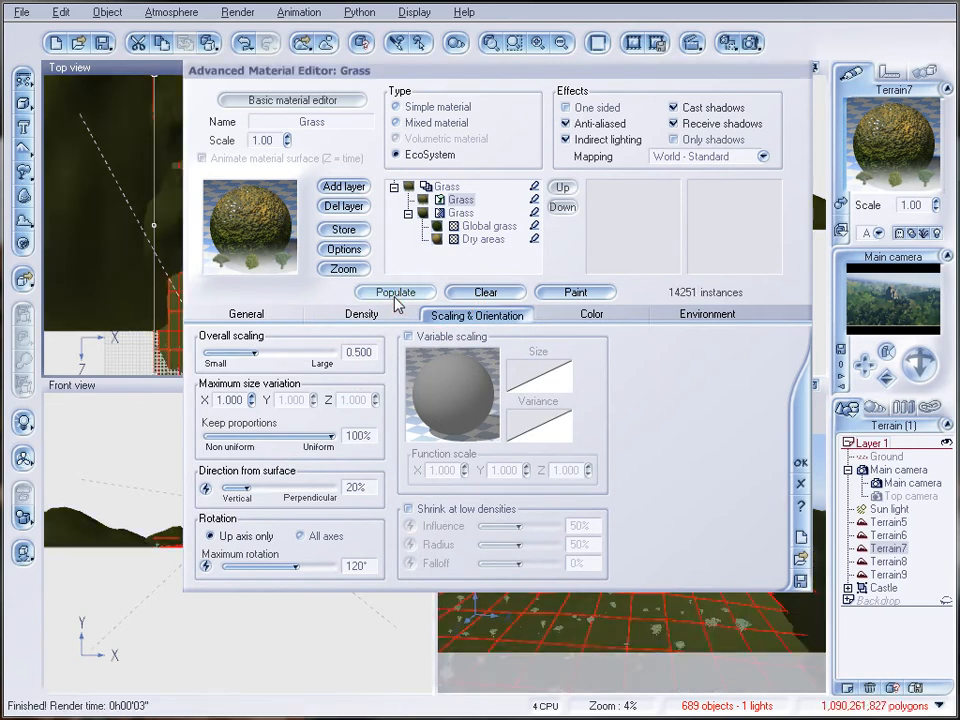
{"action": "left_click", "coordinate": [751, 44]}
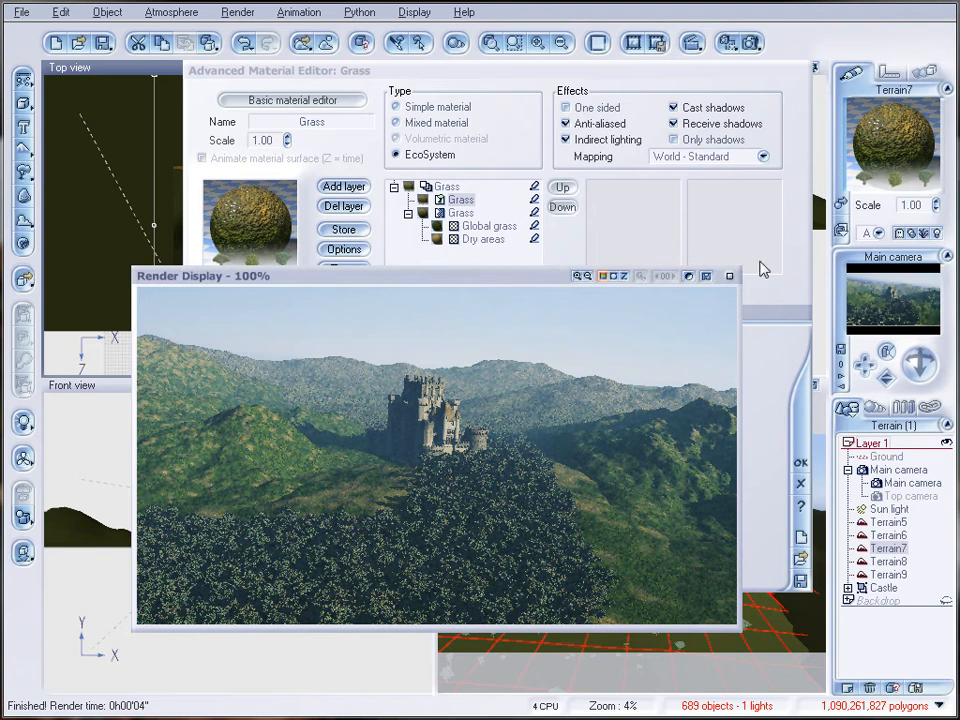
{"action": "left_click", "coordinate": [727, 281]}
Step: Turn off decay near foreign objects and enable shrinking at low densities for Terrain7's EcoSystem
{"action": "left_click", "coordinate": [382, 313]}
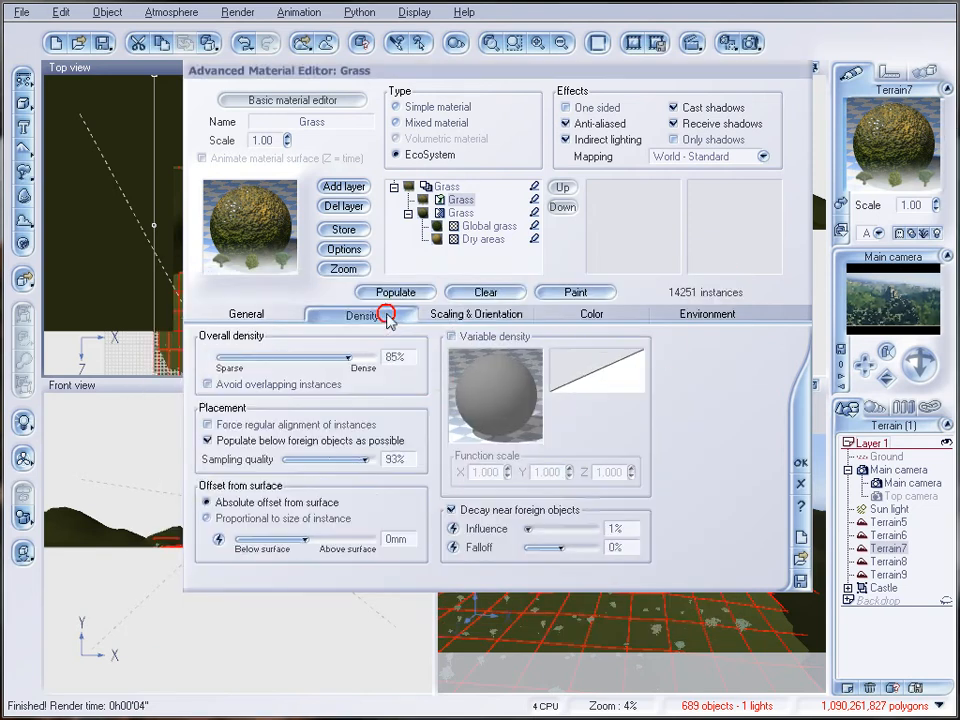
{"action": "left_click", "coordinate": [452, 509]}
{"action": "left_click", "coordinate": [489, 318]}
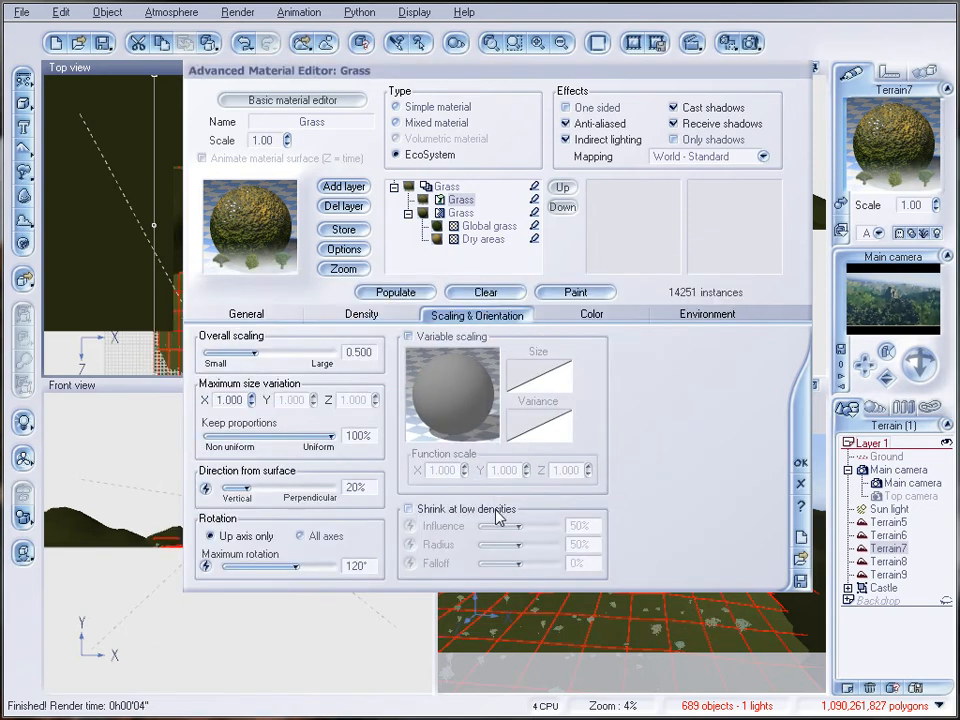
{"action": "left_click", "coordinate": [408, 509]}
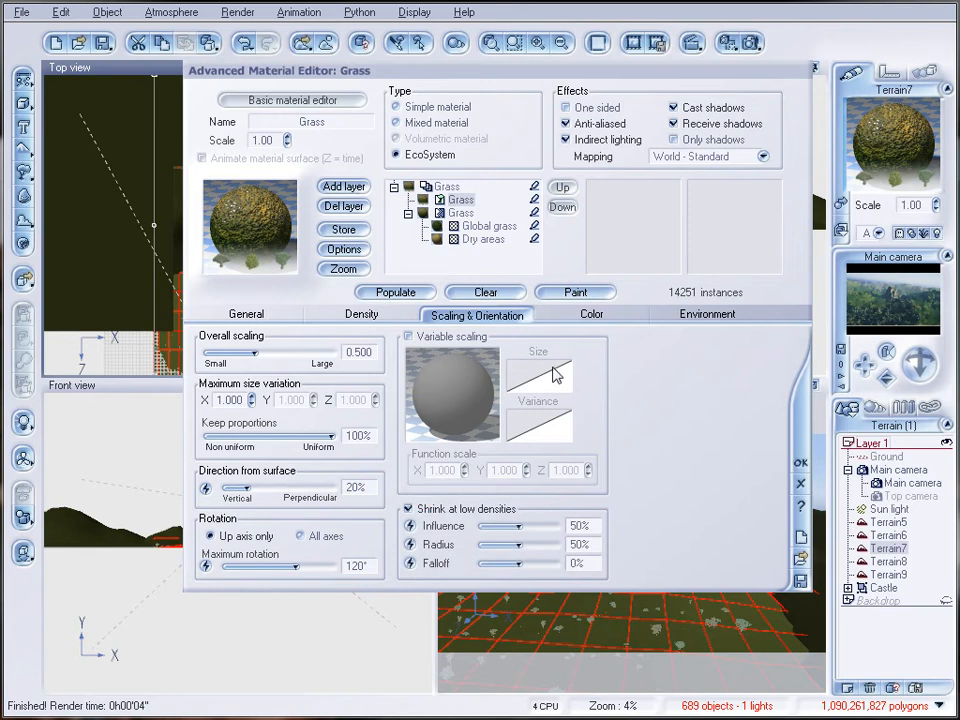
Step: Enable variable scaling for Terrain7's EcoSystem and drive it with the Pitted surface function from the Bumps collection
{"action": "left_click", "coordinate": [408, 337]}
{"action": "left_click", "coordinate": [486, 397]}
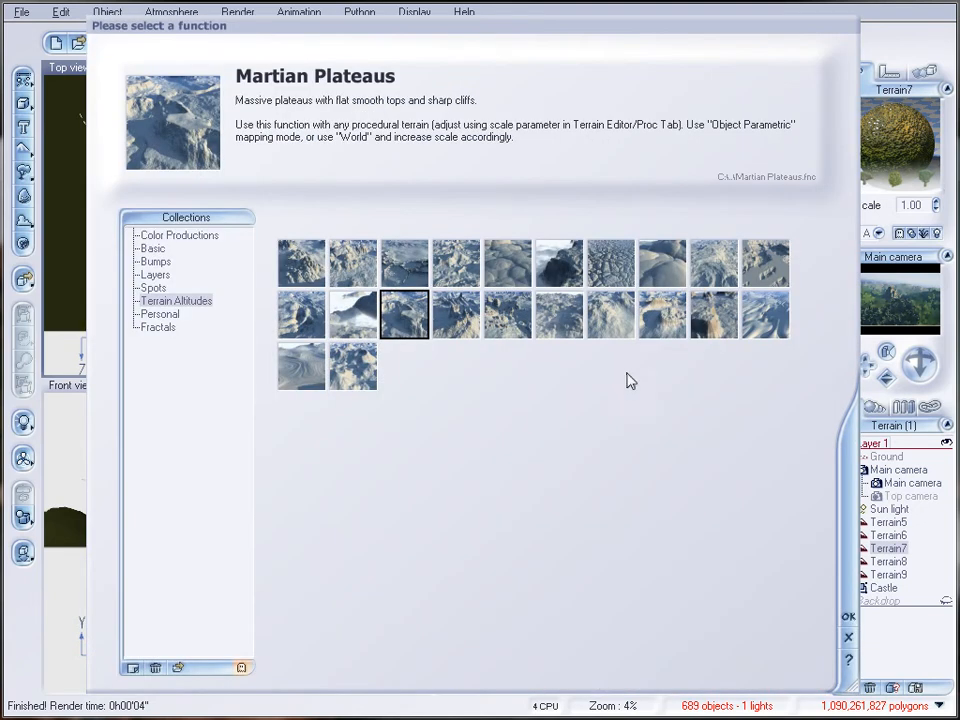
{"action": "left_click", "coordinate": [155, 276]}
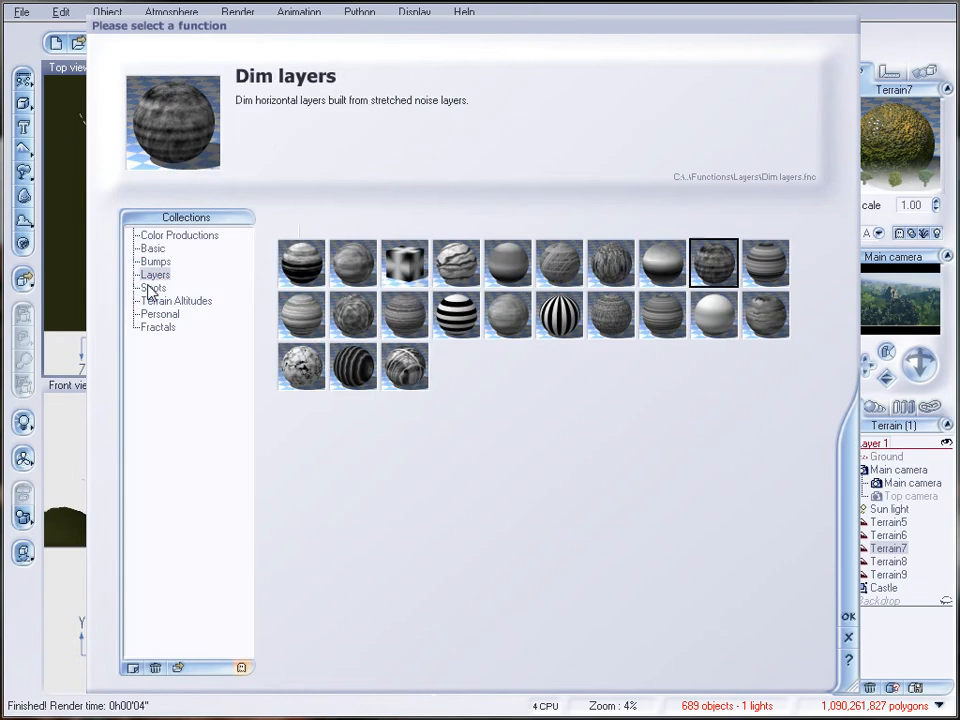
{"action": "left_click", "coordinate": [160, 260]}
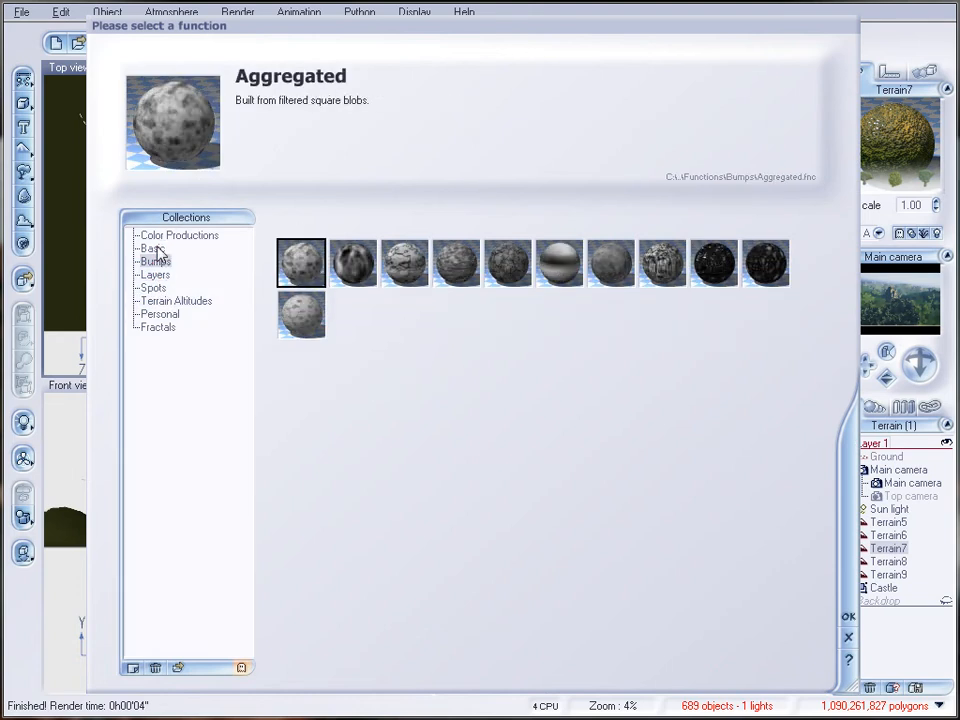
{"action": "left_click", "coordinate": [154, 249]}
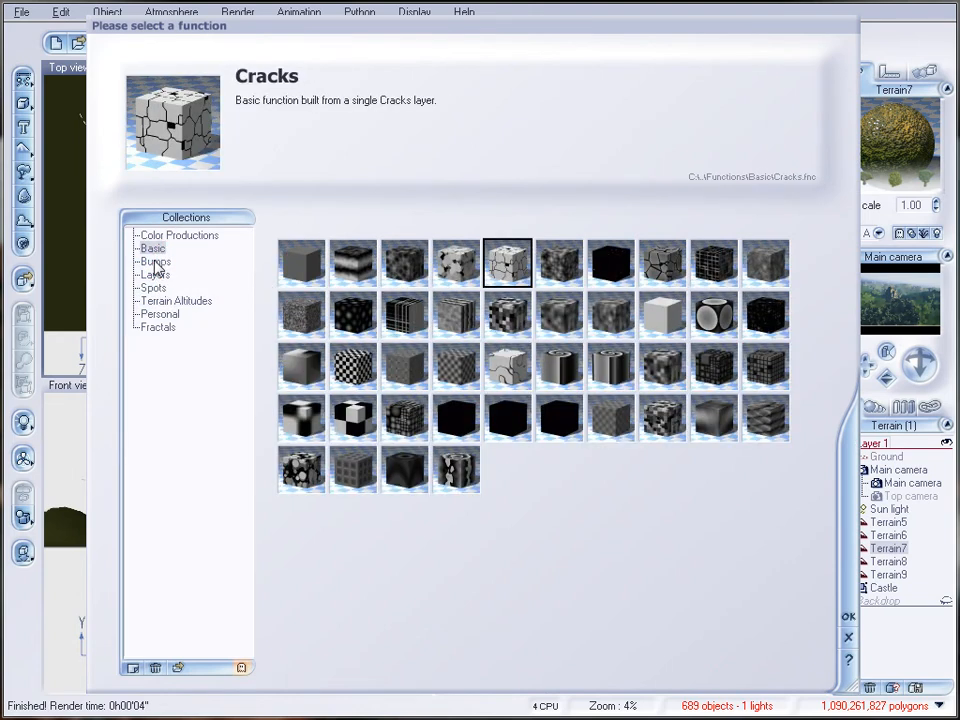
{"action": "left_click", "coordinate": [155, 263]}
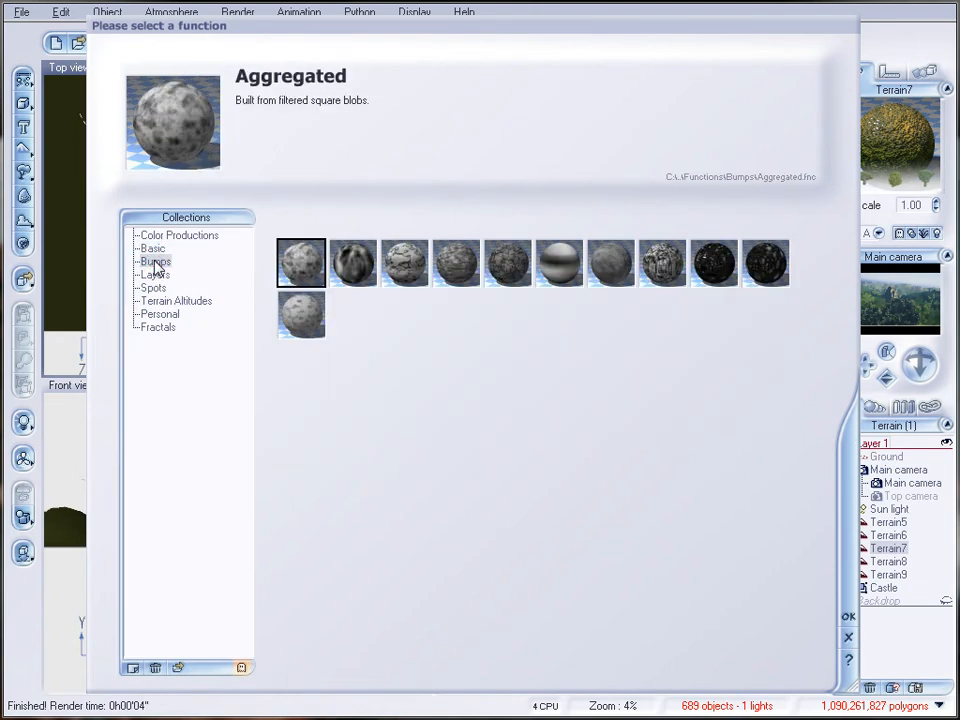
{"action": "left_click", "coordinate": [652, 262]}
{"action": "left_click", "coordinate": [607, 263]}
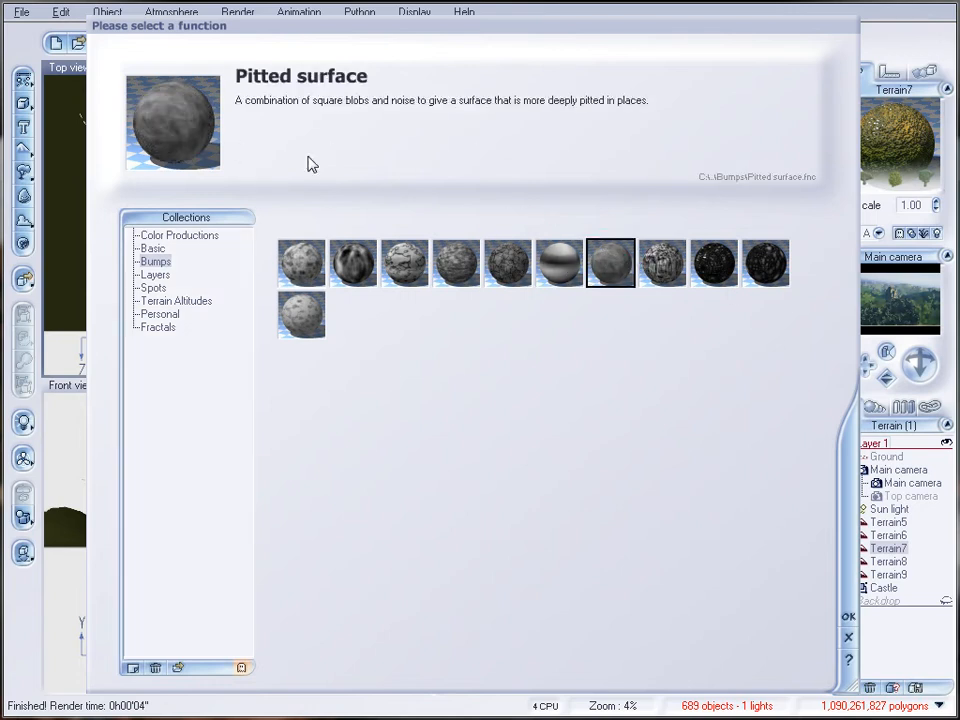
{"action": "left_click", "coordinate": [843, 616]}
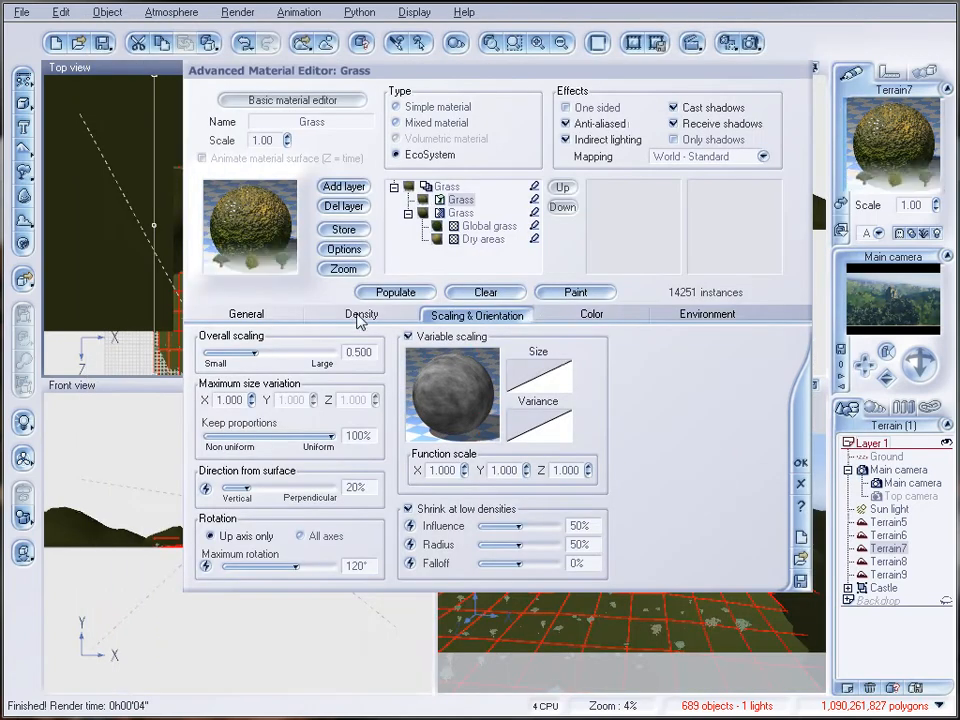
Step: Enable variable density for Terrain7's EcoSystem, leaving the function library without choosing a preset
{"action": "left_click", "coordinate": [360, 316]}
{"action": "left_click", "coordinate": [477, 340]}
{"action": "left_click", "coordinate": [495, 387]}
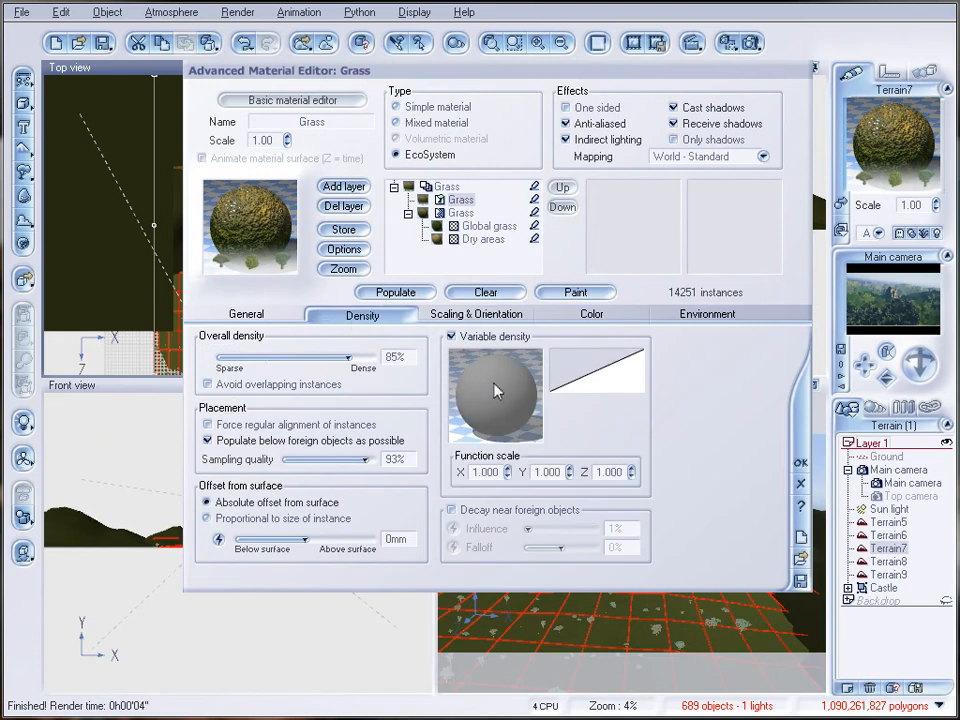
{"action": "left_click", "coordinate": [848, 637]}
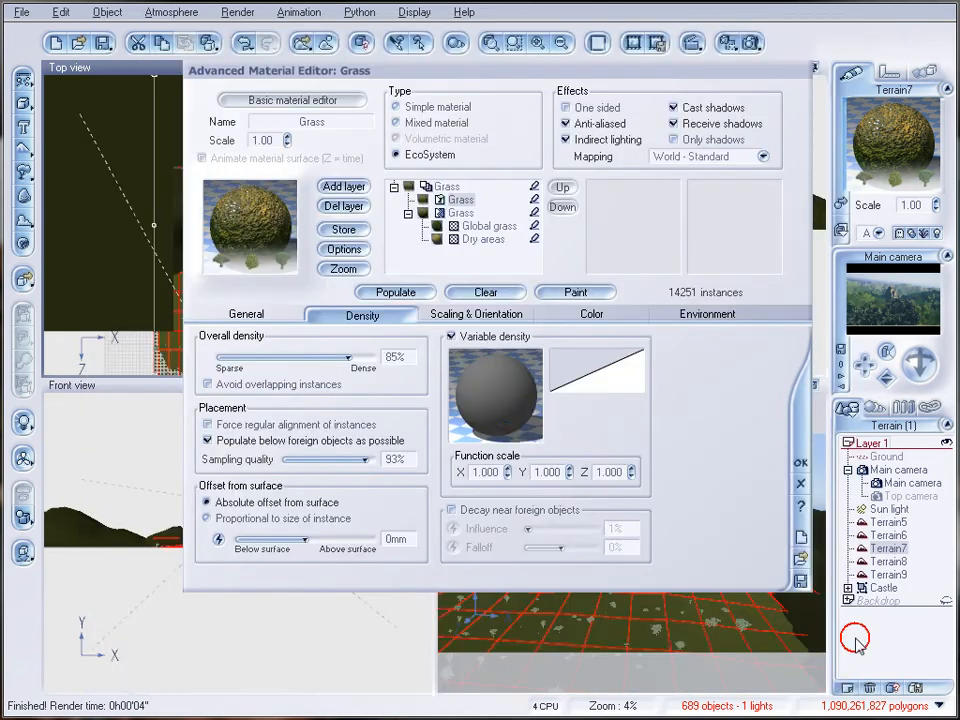
Step: Add a Simple Fractal node to the variable density function with largest feature 2.54627, roughness 0.877193 and gain 2.97635
{"action": "right_click", "coordinate": [520, 412]}
{"action": "left_click", "coordinate": [532, 420]}
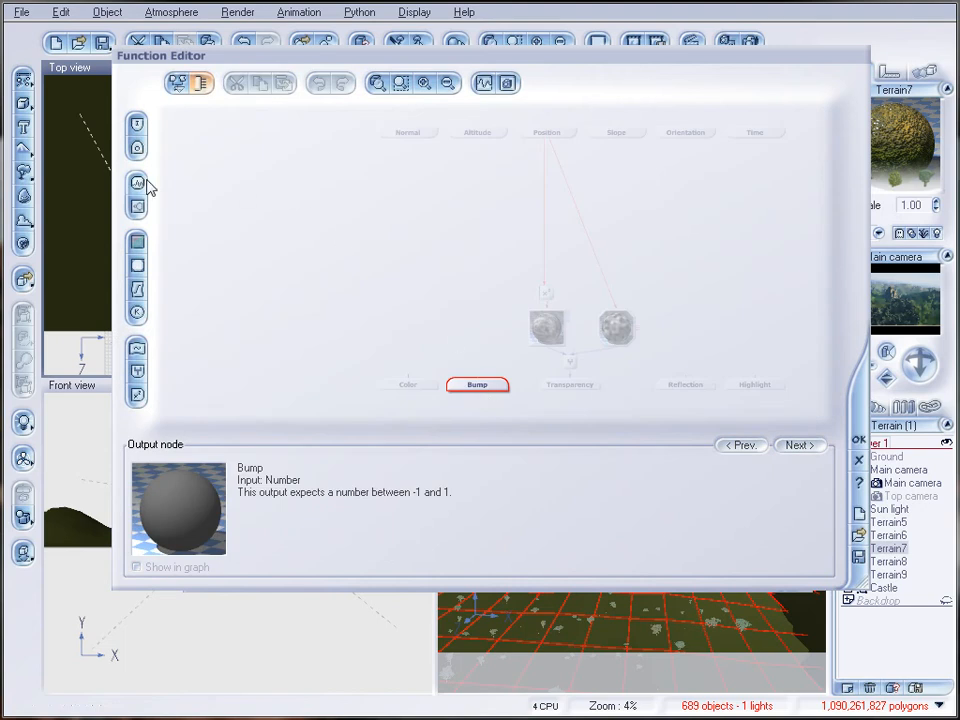
{"action": "left_click", "coordinate": [138, 207]}
{"action": "left_click_drag", "start_coordinate": [476, 347], "coordinate": [448, 281]}
{"action": "left_click_drag", "start_coordinate": [418, 594], "coordinate": [440, 647]}
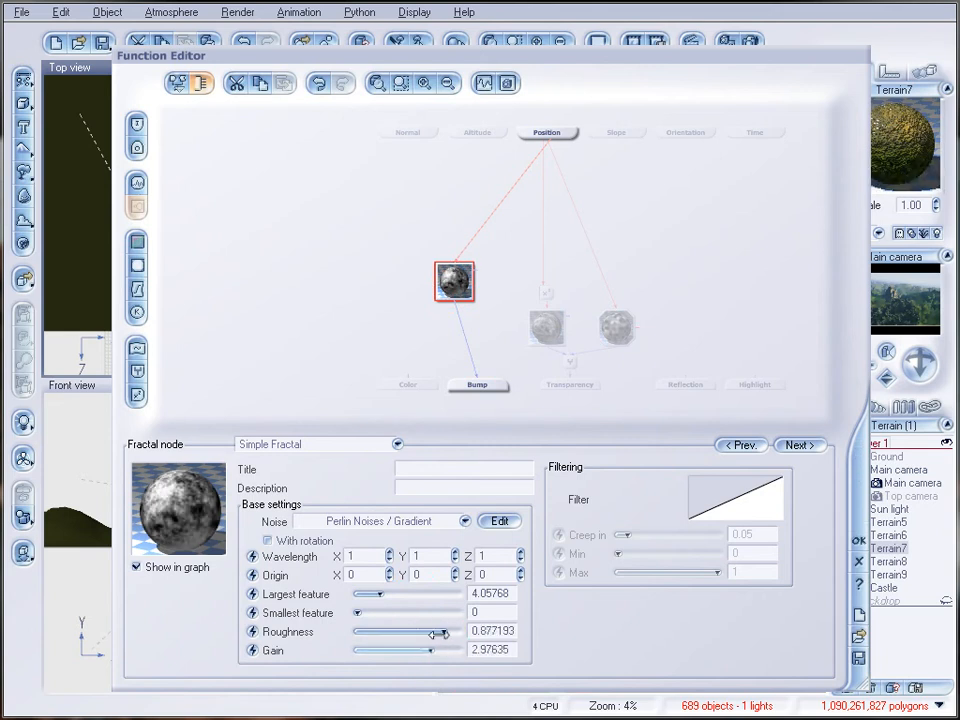
{"action": "left_click_drag", "start_coordinate": [400, 600], "coordinate": [450, 596]}
{"action": "left_click", "coordinate": [858, 536]}
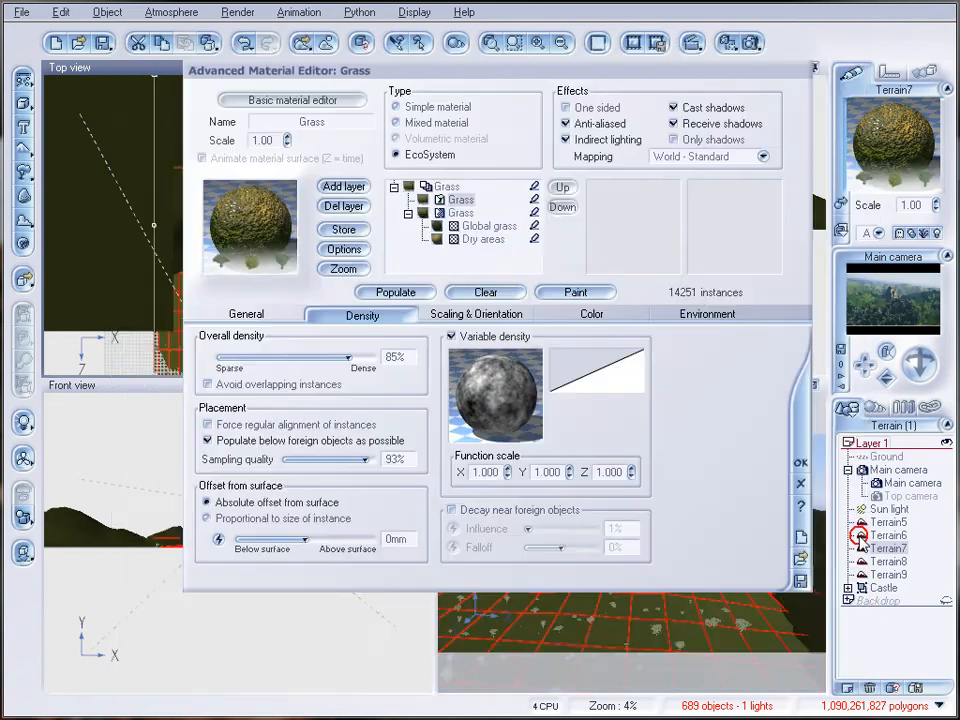
Step: Repopulate Terrain7 using the fractal-driven variable density and check the tree coverage in a render
{"action": "left_click", "coordinate": [416, 292]}
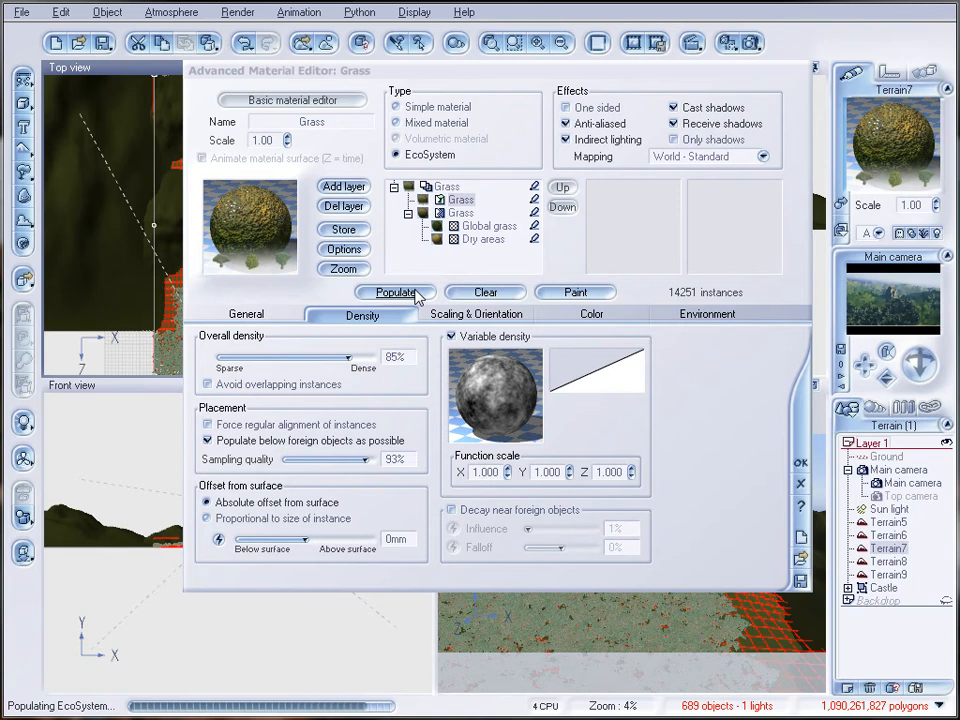
{"action": "left_click", "coordinate": [747, 61]}
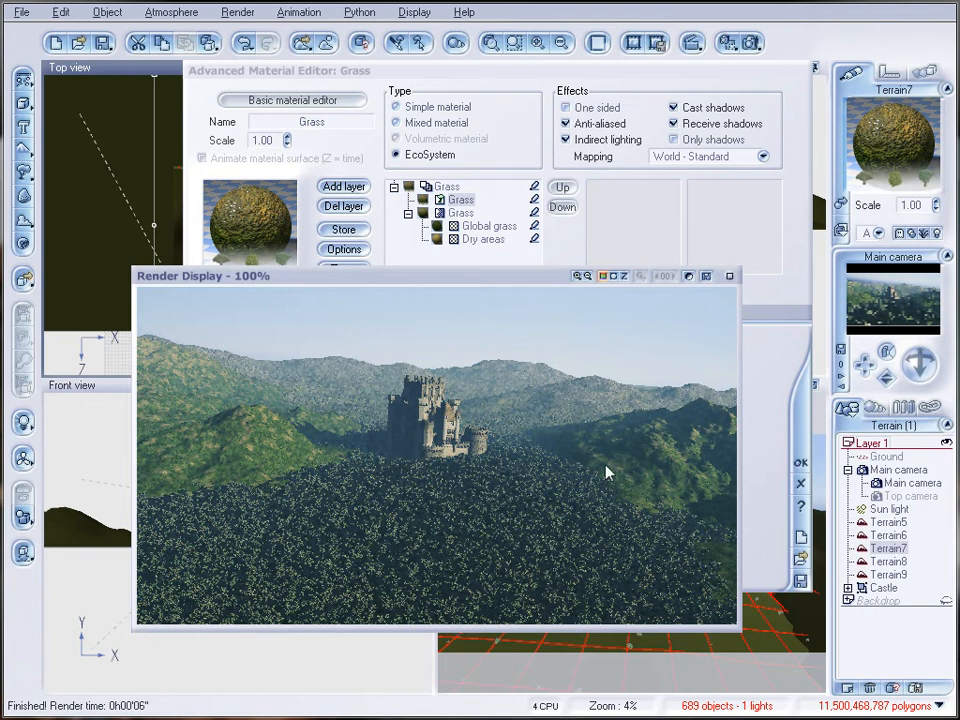
{"action": "left_click", "coordinate": [729, 275]}
Step: Set the density fractal's largest feature to 8.18808, then repopulate Terrain7 and check it in a render
{"action": "right_click", "coordinate": [497, 394]}
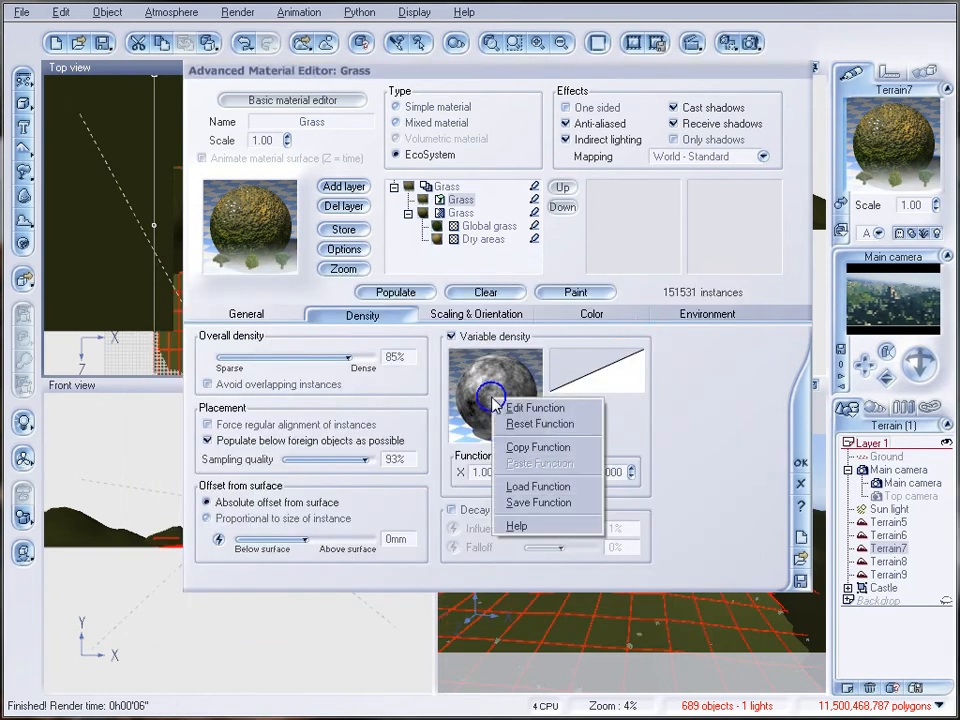
{"action": "left_click", "coordinate": [522, 404]}
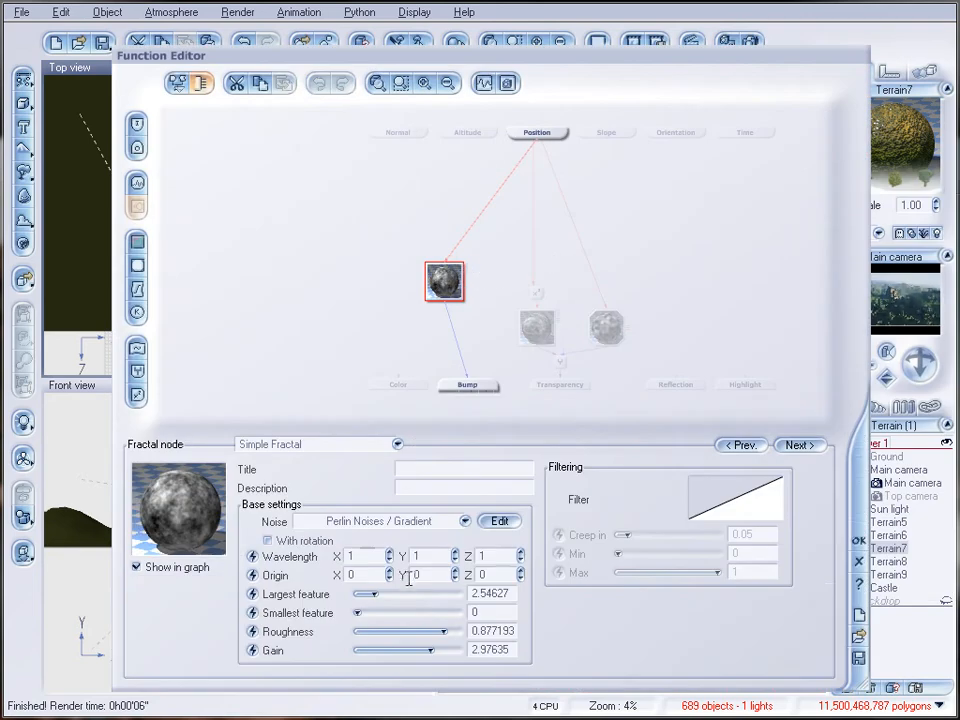
{"action": "mouse_move", "coordinate": [407, 589]}
{"action": "left_mouse_down"}
{"action": "mouse_move", "coordinate": [414, 585]}
{"action": "mouse_move", "coordinate": [410, 594]}
{"action": "left_mouse_up"}
{"action": "left_click", "coordinate": [858, 540]}
{"action": "left_click", "coordinate": [397, 292]}
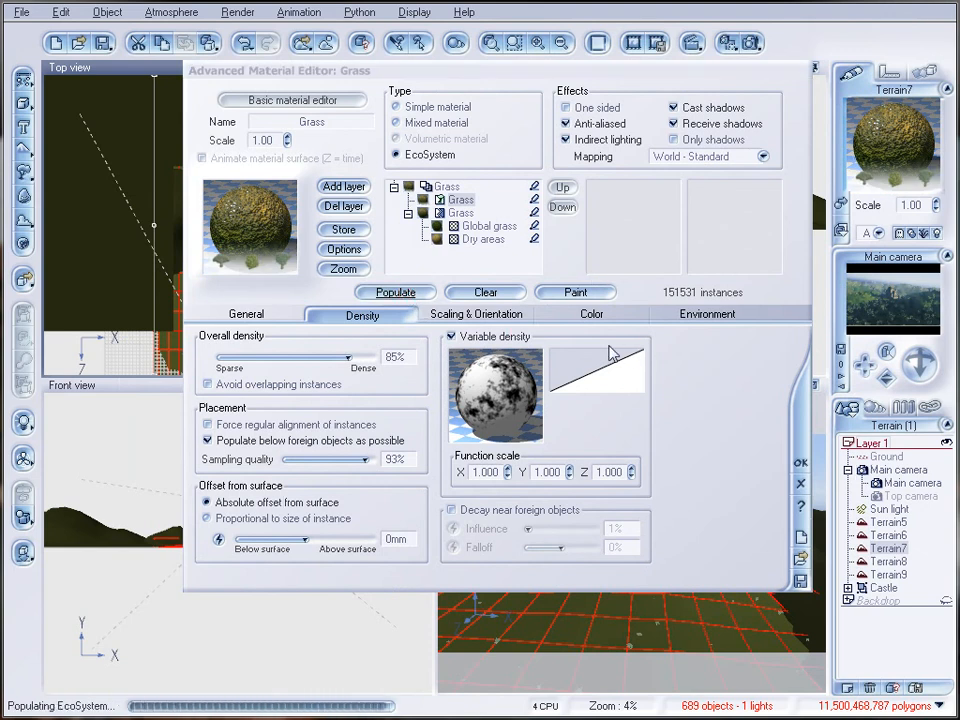
{"action": "left_click", "coordinate": [753, 47]}
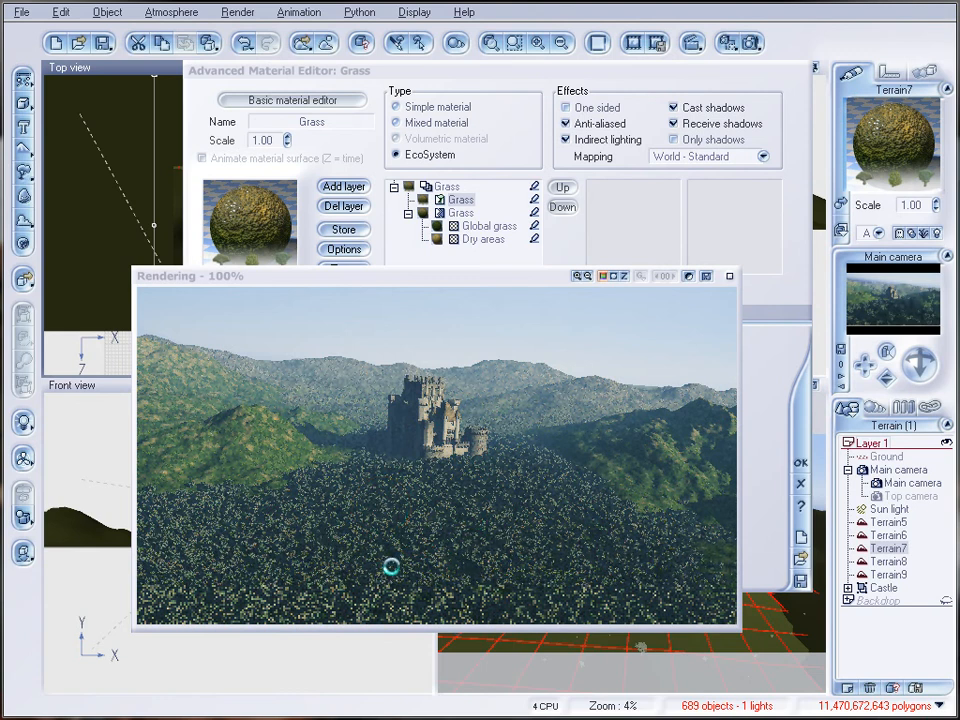
{"action": "left_click", "coordinate": [731, 281]}
Step: Insert an Opposite (-X) filter node between the density fractal and the Bump output, then repopulate Terrain7
{"action": "right_click", "coordinate": [497, 393]}
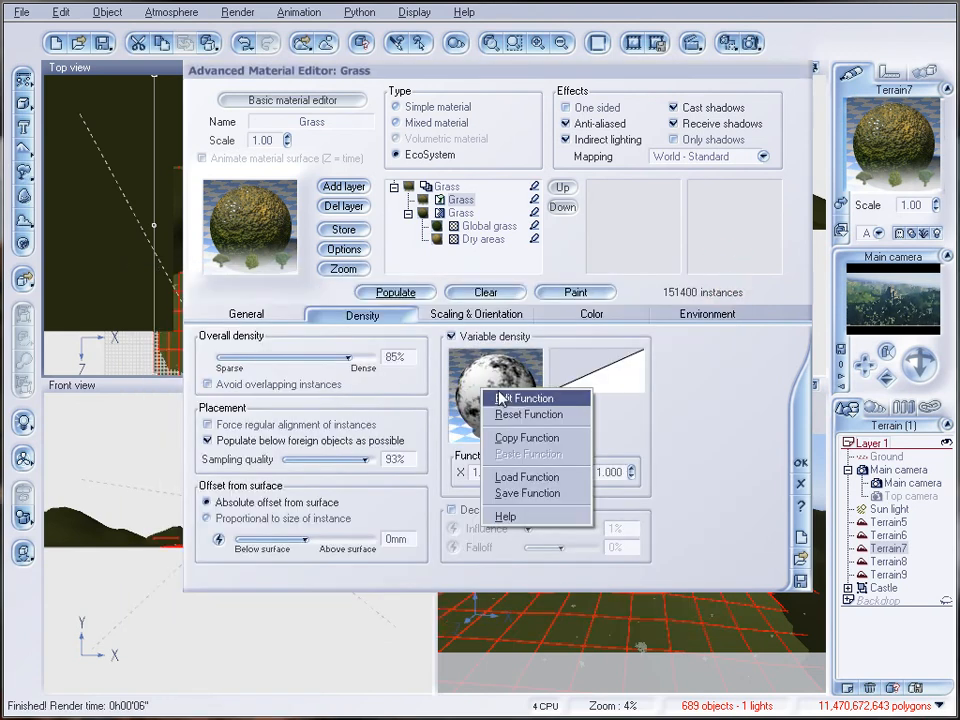
{"action": "left_click", "coordinate": [505, 398]}
{"action": "left_click_drag", "start_coordinate": [444, 279], "coordinate": [377, 233]}
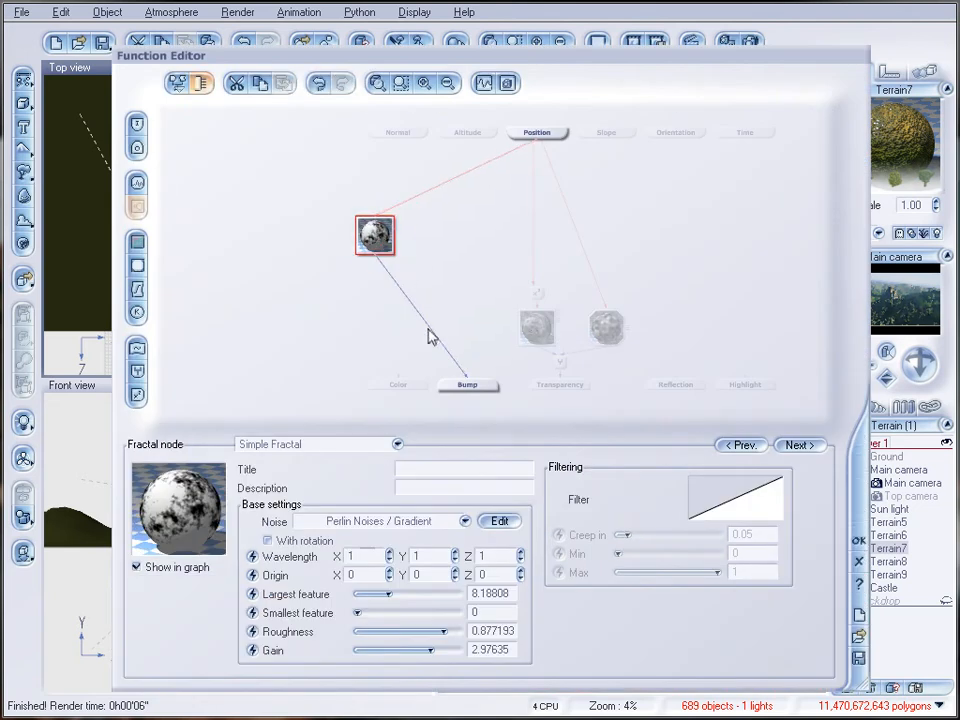
{"action": "left_click", "coordinate": [428, 336]}
{"action": "left_click", "coordinate": [137, 288]}
{"action": "left_click", "coordinate": [364, 311]}
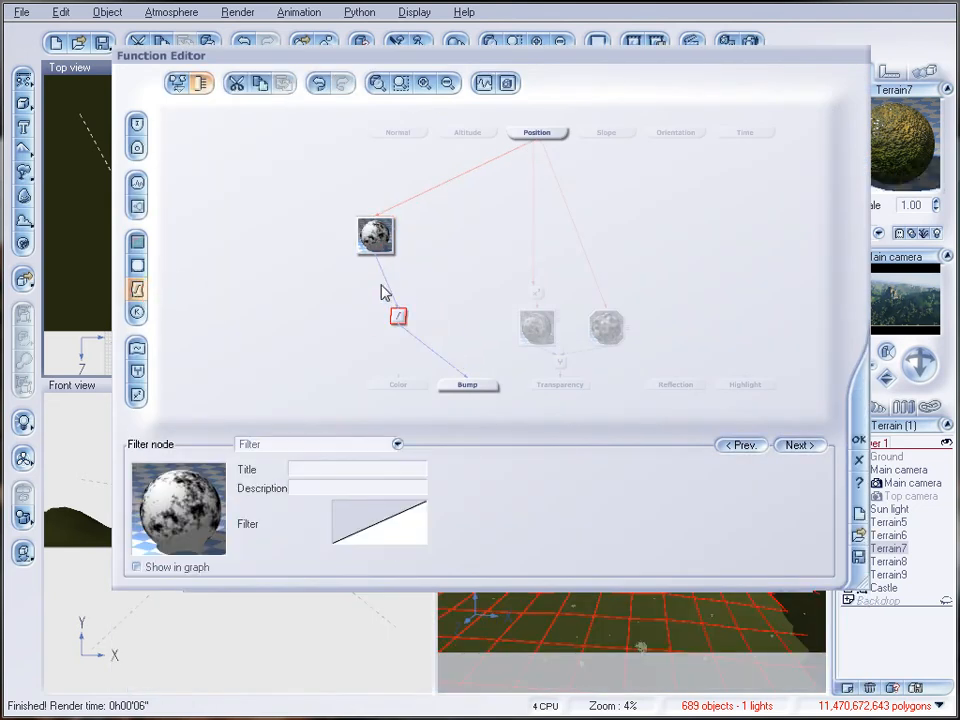
{"action": "left_click", "coordinate": [317, 443]}
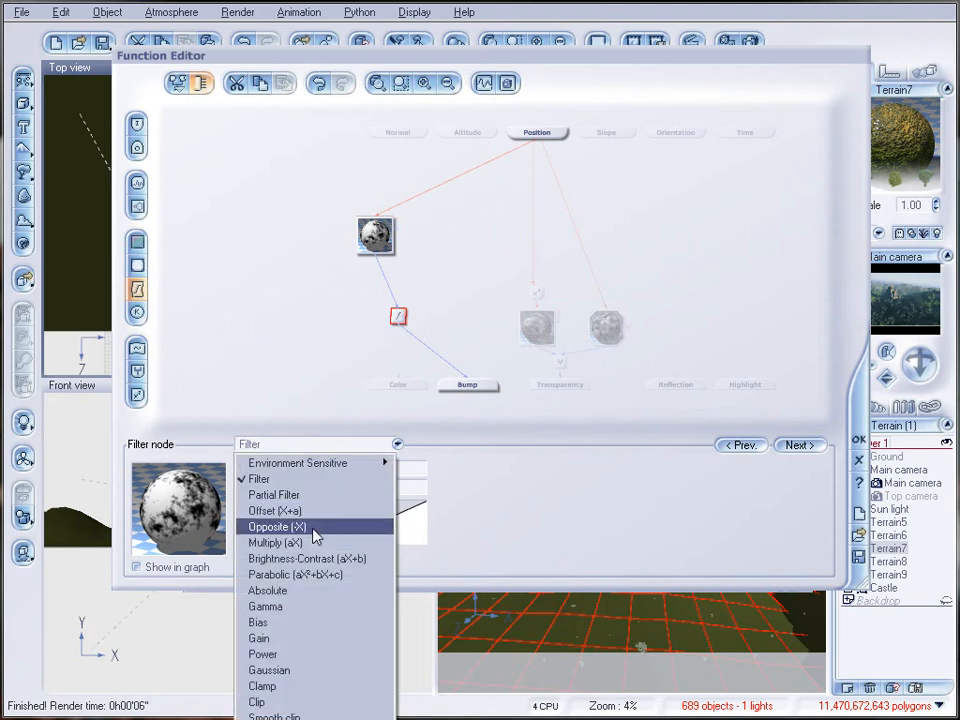
{"action": "left_click", "coordinate": [313, 527]}
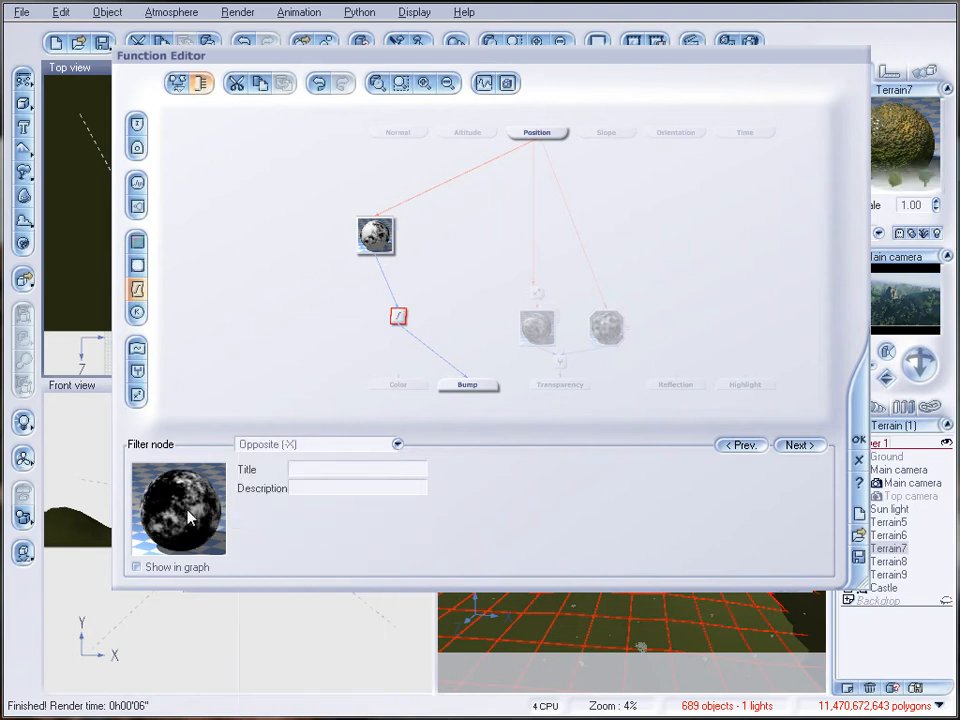
{"action": "left_click", "coordinate": [857, 441]}
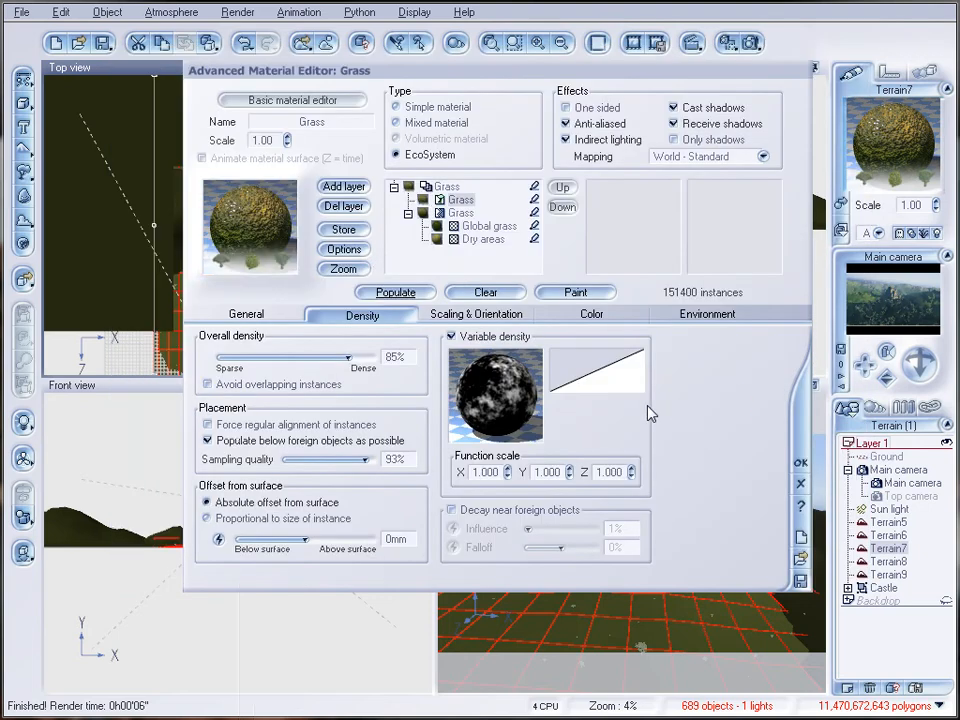
{"action": "left_click", "coordinate": [390, 292]}
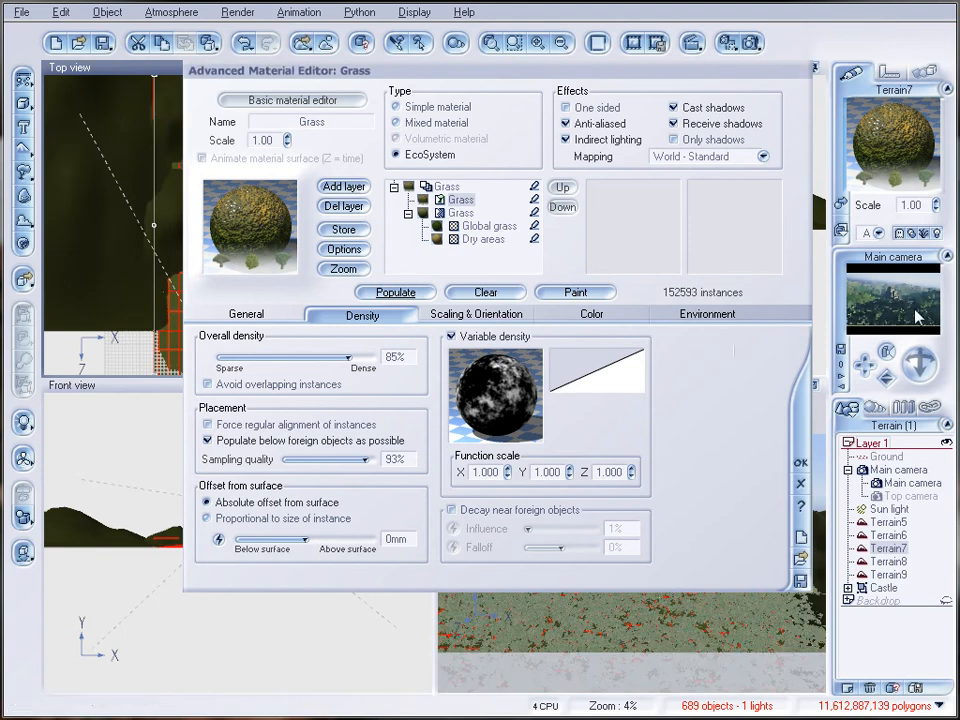
Step: Set the EcoSystem's overall density to 64%, then repopulate Terrain7 and check it in a render
{"action": "left_click_drag", "start_coordinate": [348, 356], "coordinate": [316, 356]}
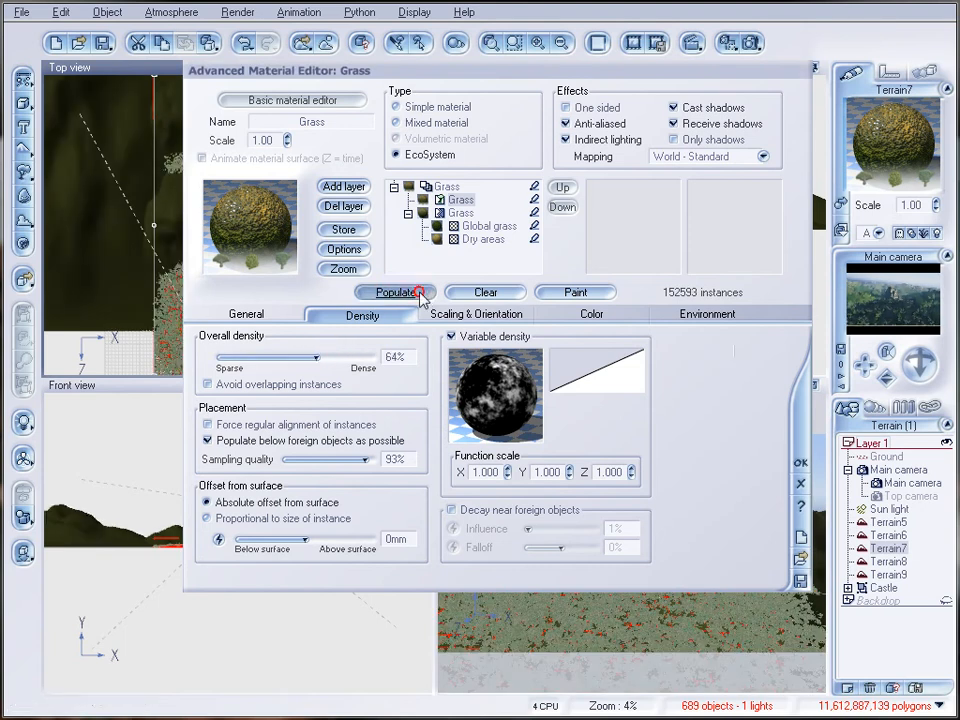
{"action": "left_click", "coordinate": [424, 298]}
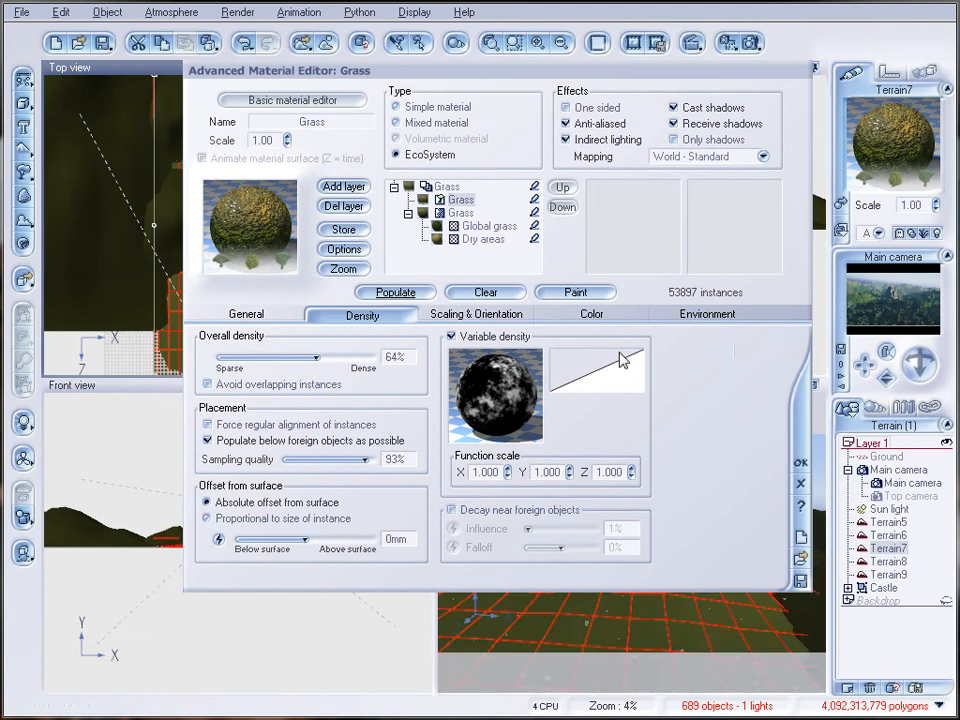
{"action": "left_click", "coordinate": [752, 42]}
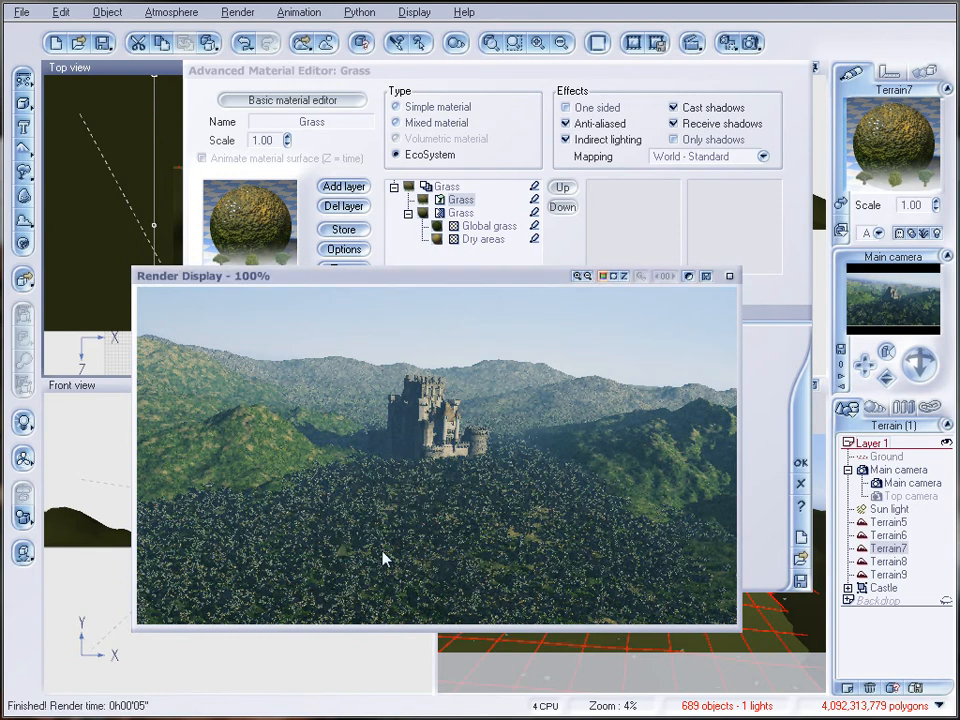
{"action": "left_click", "coordinate": [729, 278]}
Step: Change the EcoSystem material's mapping to Object - Standard and repopulate Terrain7
{"action": "left_click", "coordinate": [761, 156]}
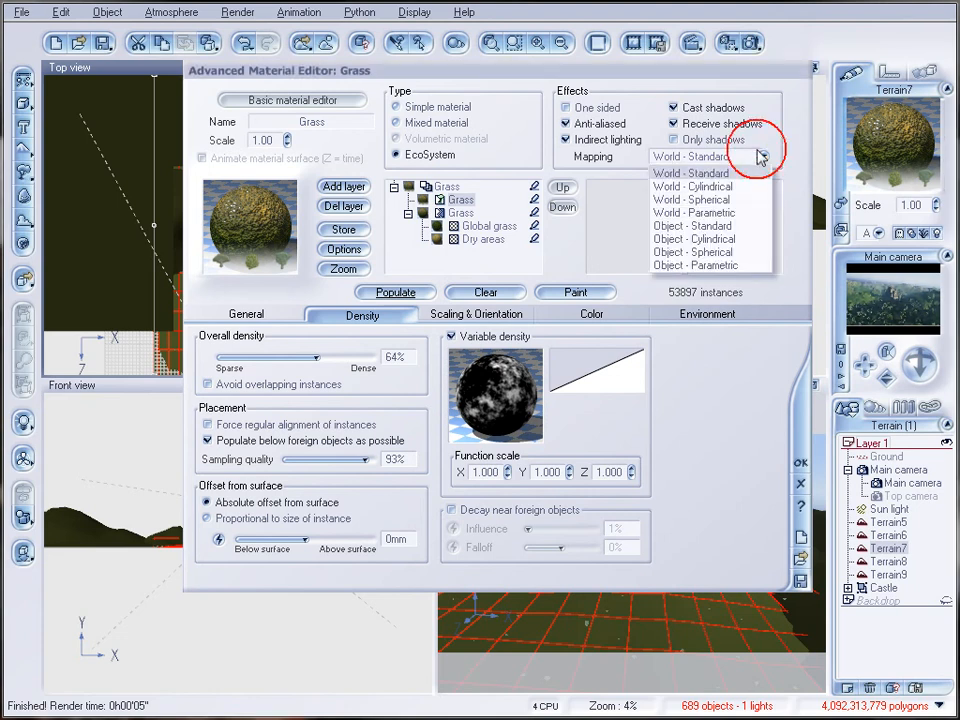
{"action": "left_click", "coordinate": [729, 226]}
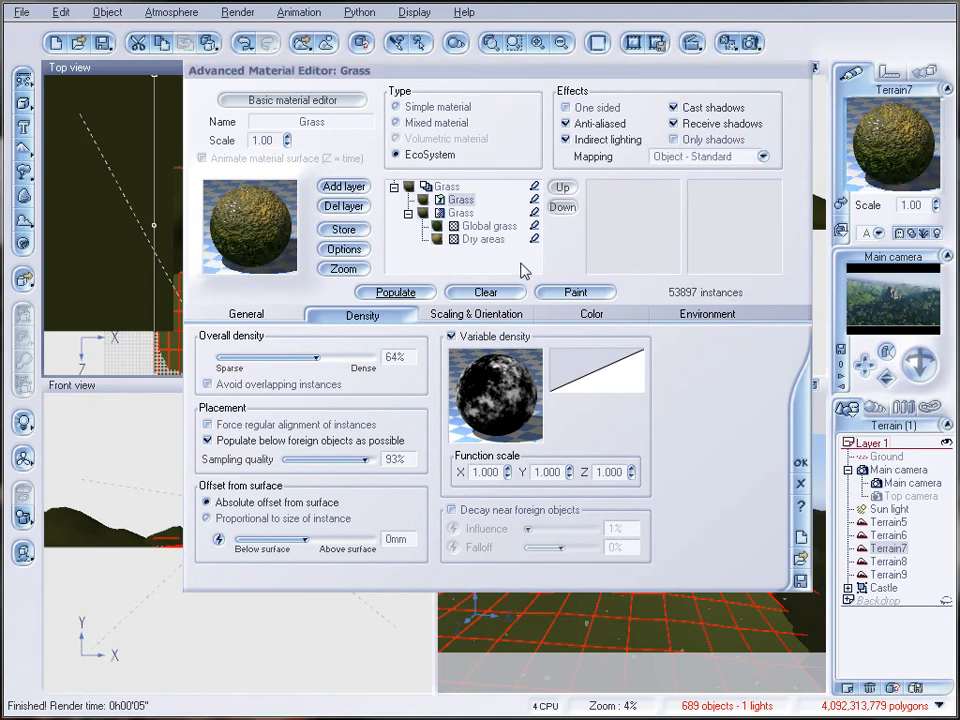
{"action": "left_click", "coordinate": [384, 292]}
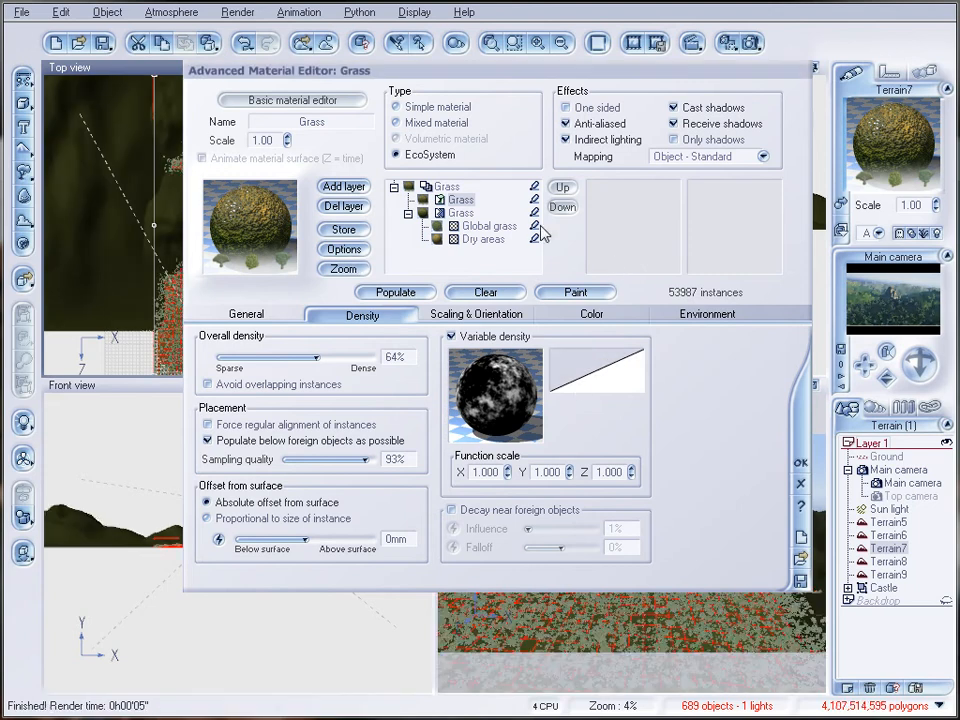
Step: Convert the mixed Grass layer under the EcoSystem to a simple material using only Global grass, and check it in a render
{"action": "left_click", "coordinate": [477, 230]}
{"action": "left_click", "coordinate": [479, 241]}
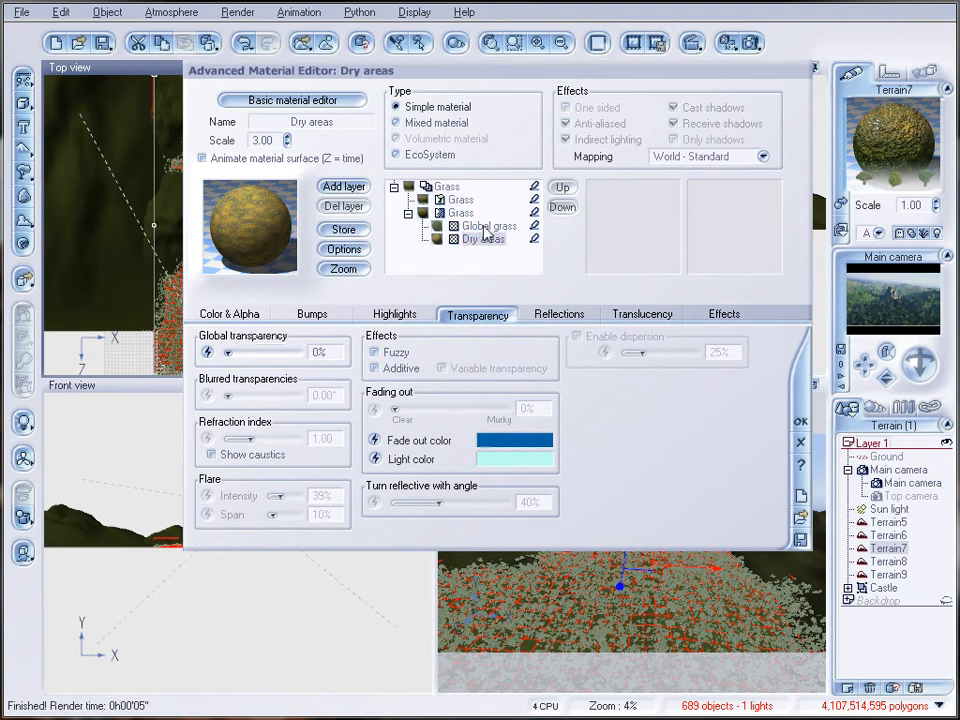
{"action": "left_click", "coordinate": [479, 226]}
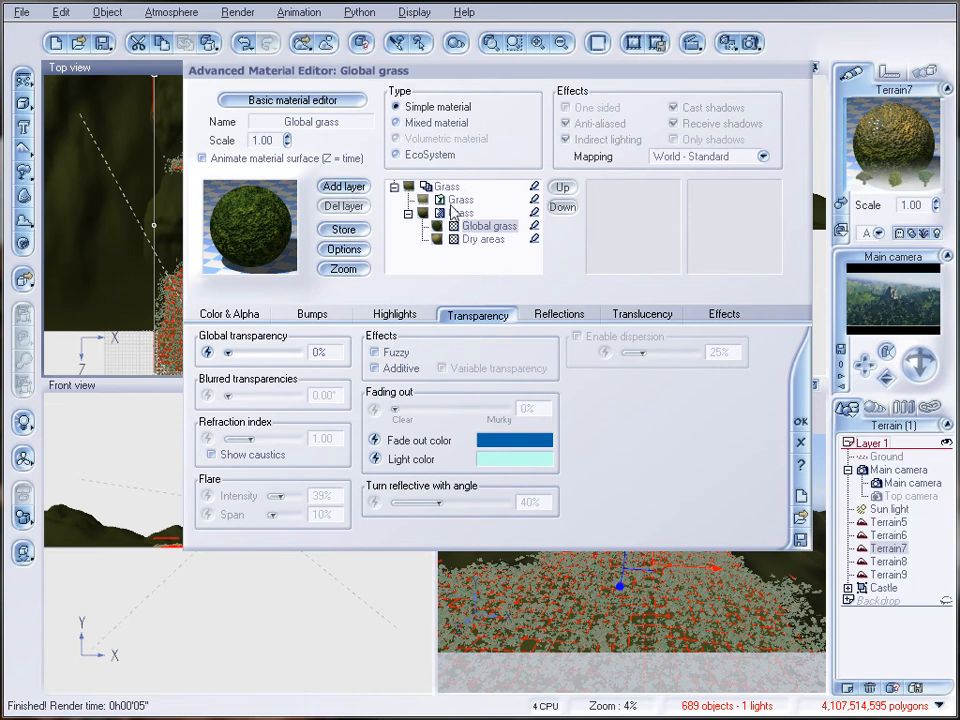
{"action": "left_click", "coordinate": [452, 212]}
{"action": "left_click", "coordinate": [432, 106]}
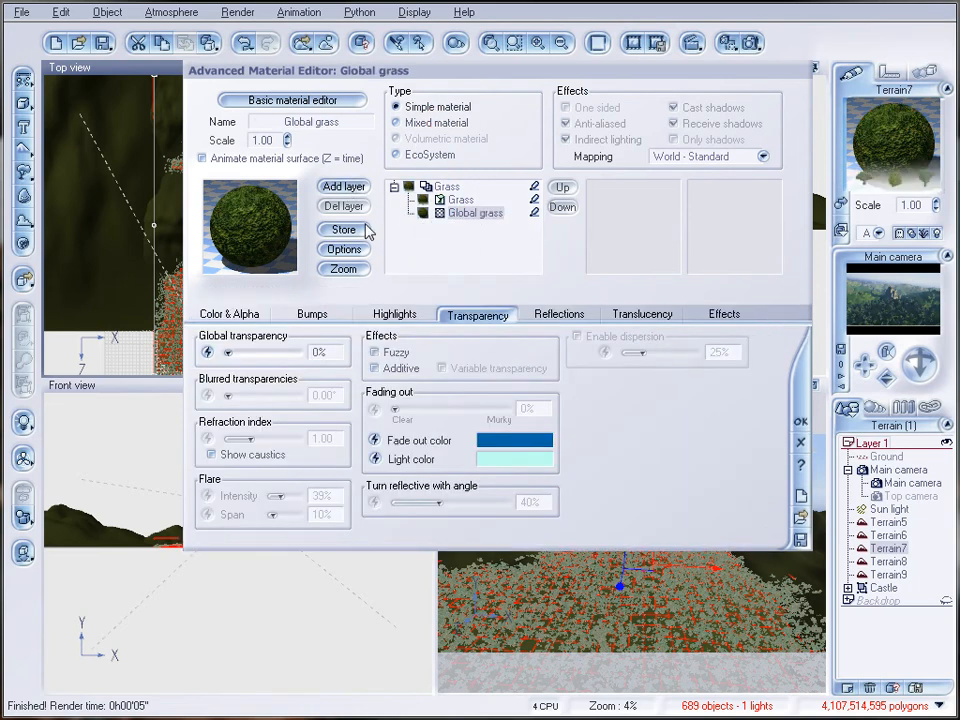
{"action": "left_click", "coordinate": [751, 48]}
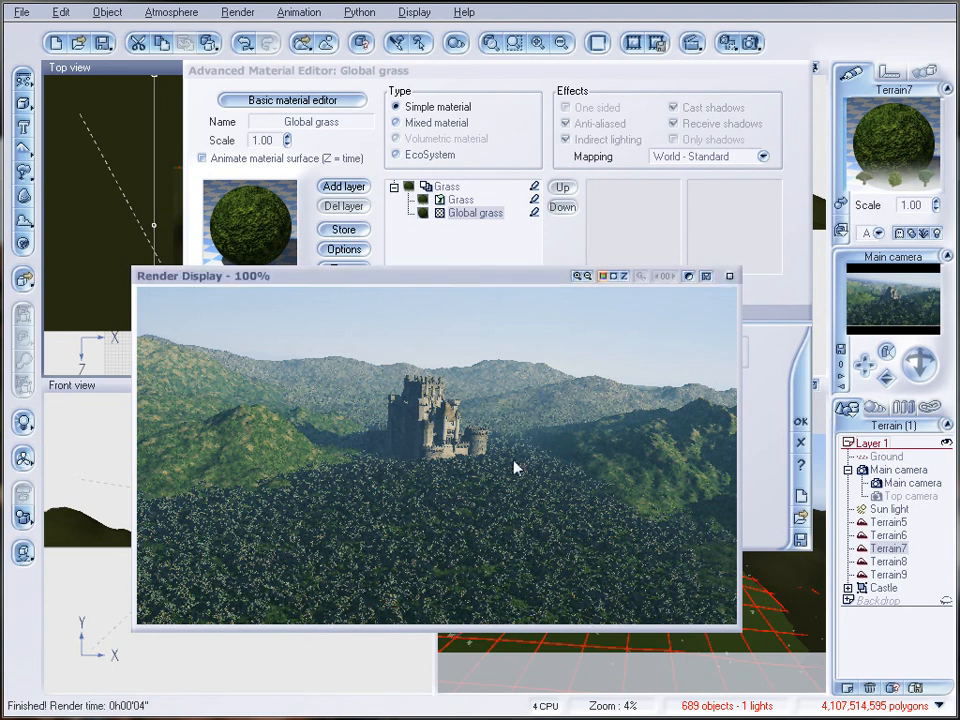
Step: Close the render preview and accept the material changes for Terrain7
{"action": "left_click", "coordinate": [730, 277]}
{"action": "left_click", "coordinate": [800, 421]}
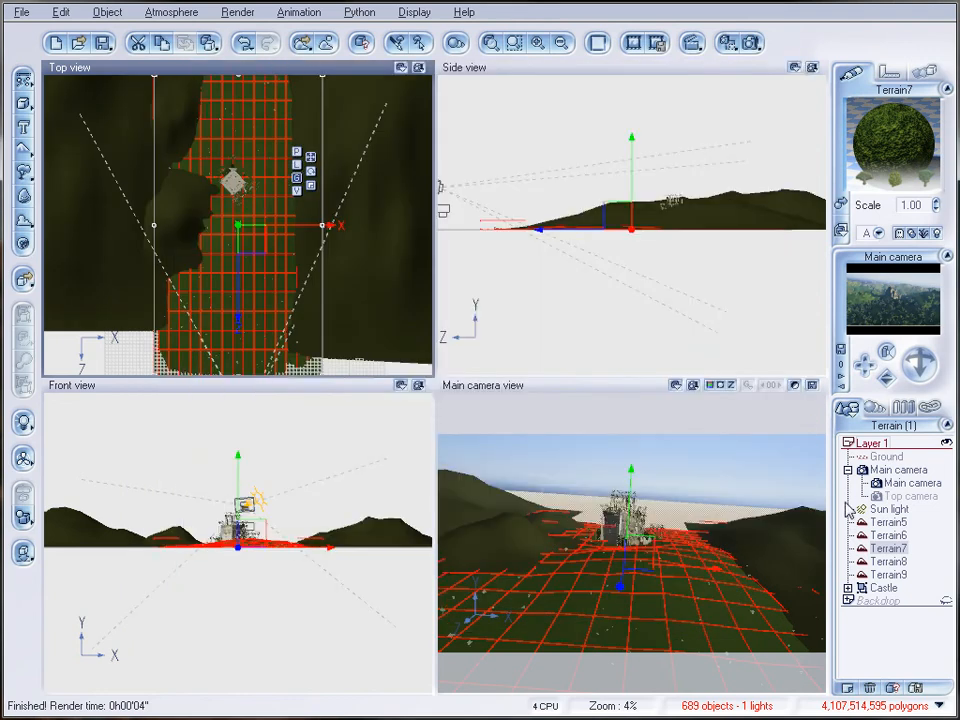
{"action": "left_click", "coordinate": [889, 562]}
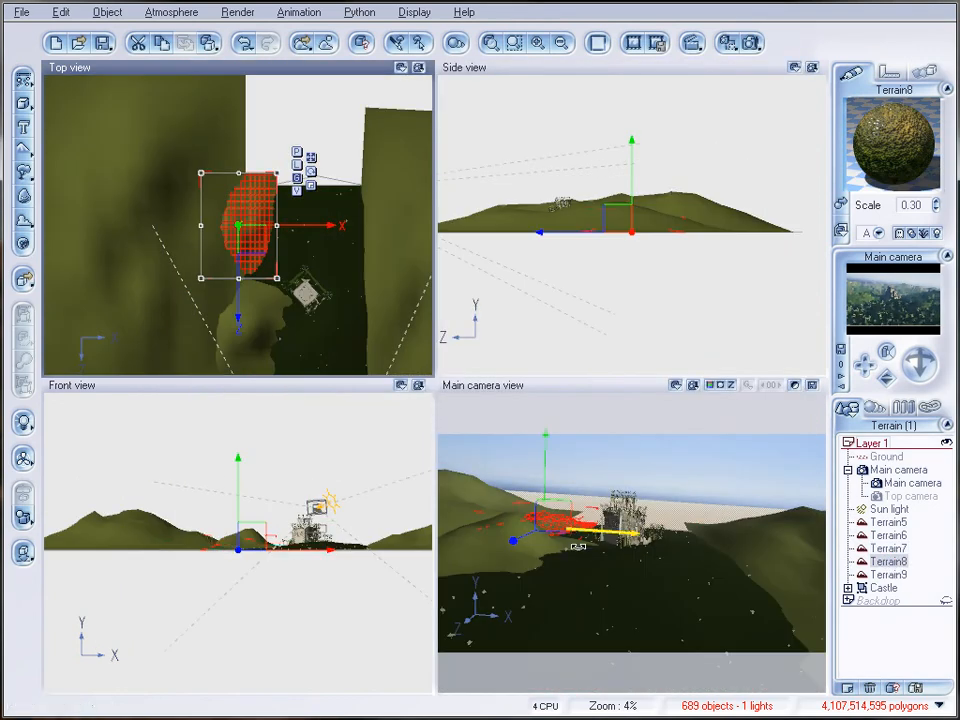
{"action": "left_click", "coordinate": [905, 575], "text": "ctrl"}
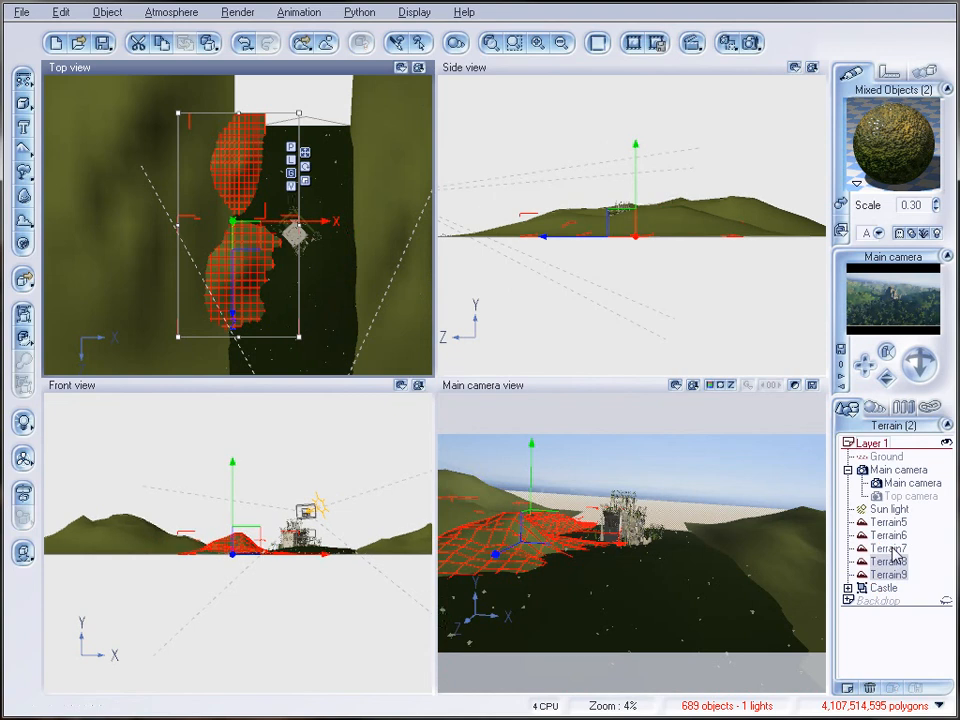
{"action": "left_click", "coordinate": [890, 548], "text": "ctrl"}
{"action": "left_click", "coordinate": [893, 536], "text": "ctrl"}
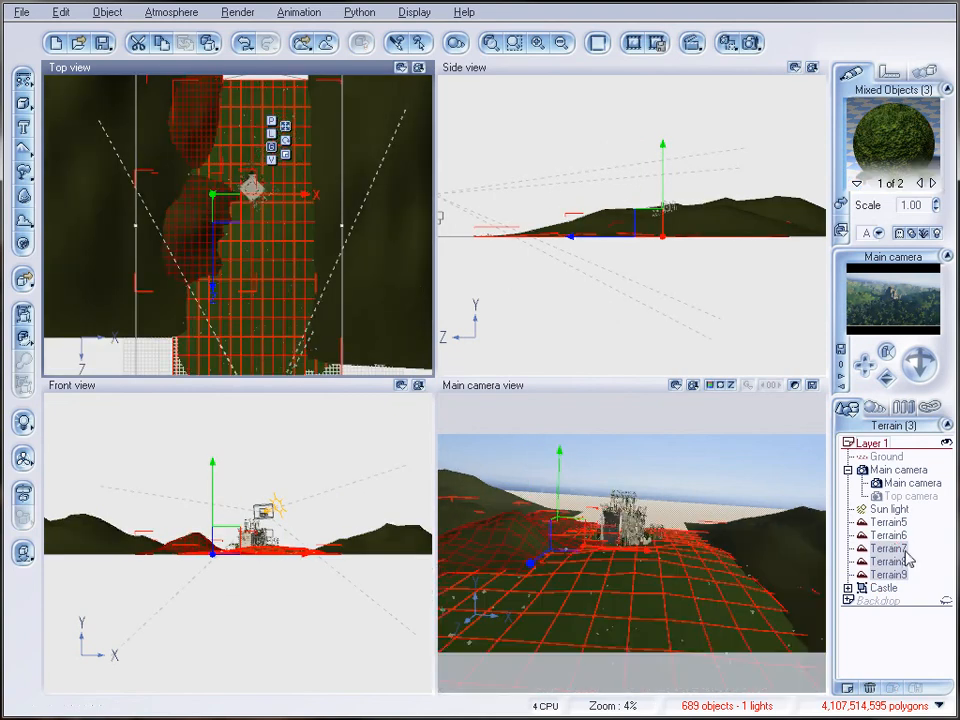
{"action": "left_click", "coordinate": [897, 524], "text": "ctrl"}
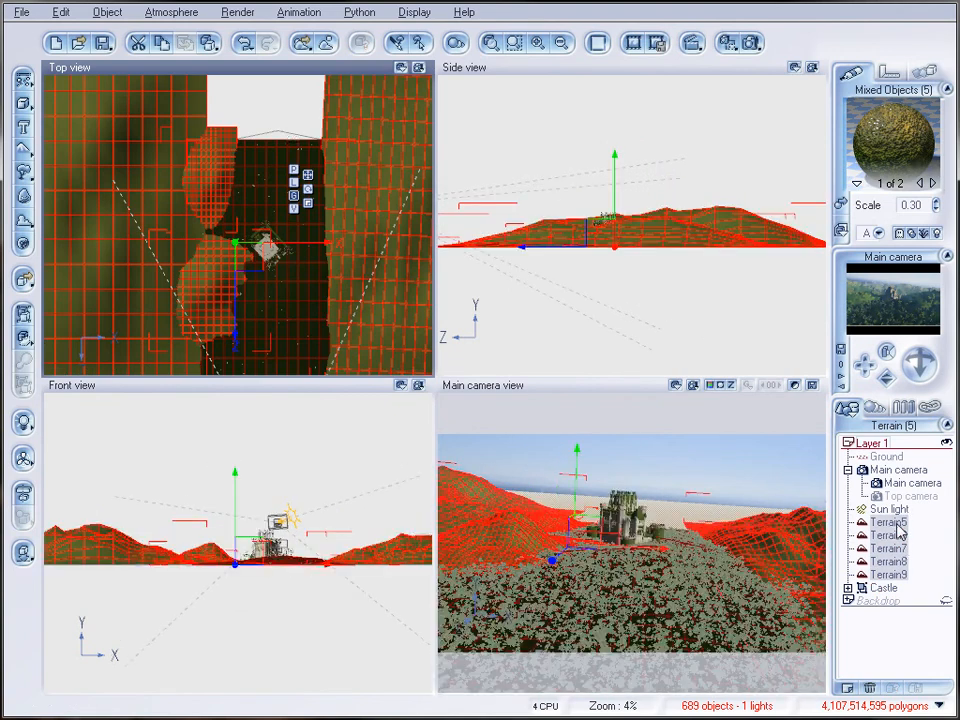
{"action": "left_click", "coordinate": [896, 536], "text": "ctrl"}
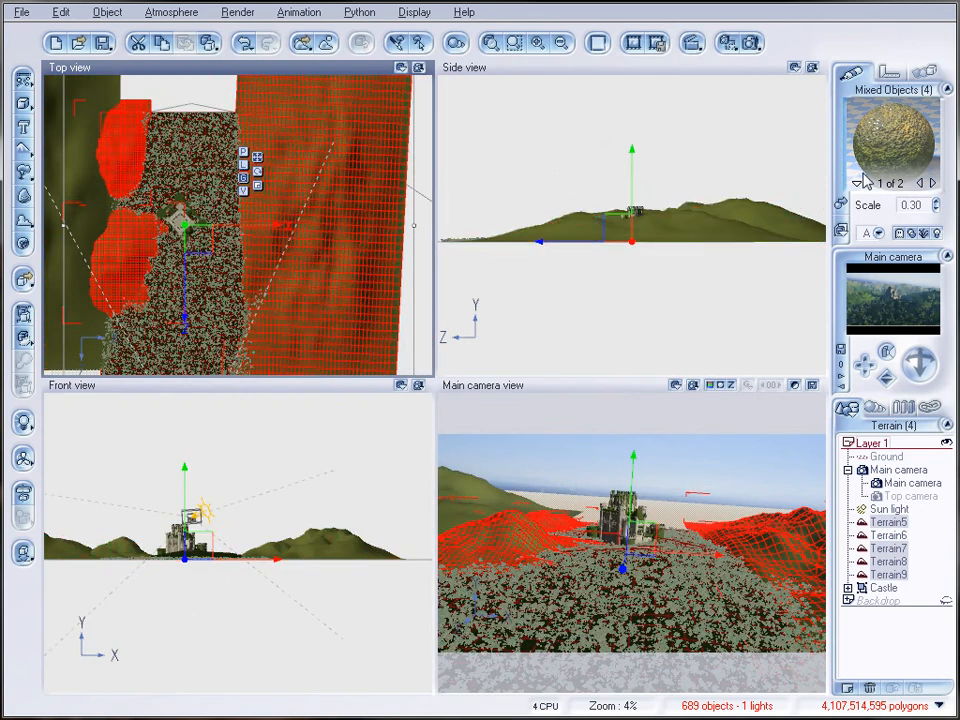
{"action": "left_click", "coordinate": [920, 184]}
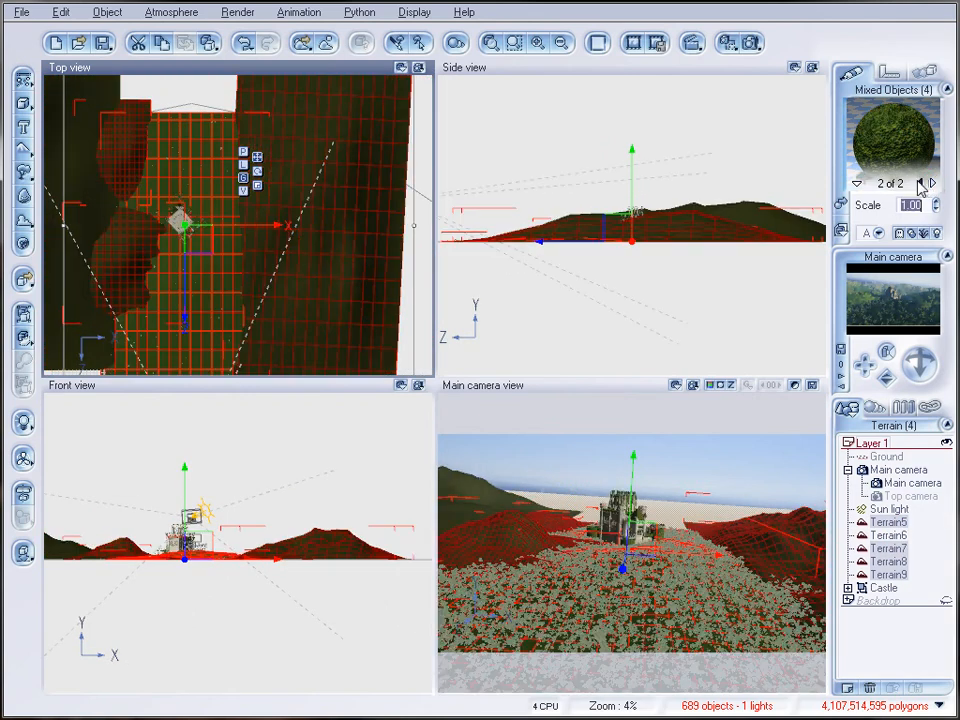
Step: Move Terrain5, Terrain6, Terrain8 and Terrain9 into a new layer named Sideterrain
{"action": "left_click", "coordinate": [886, 522]}
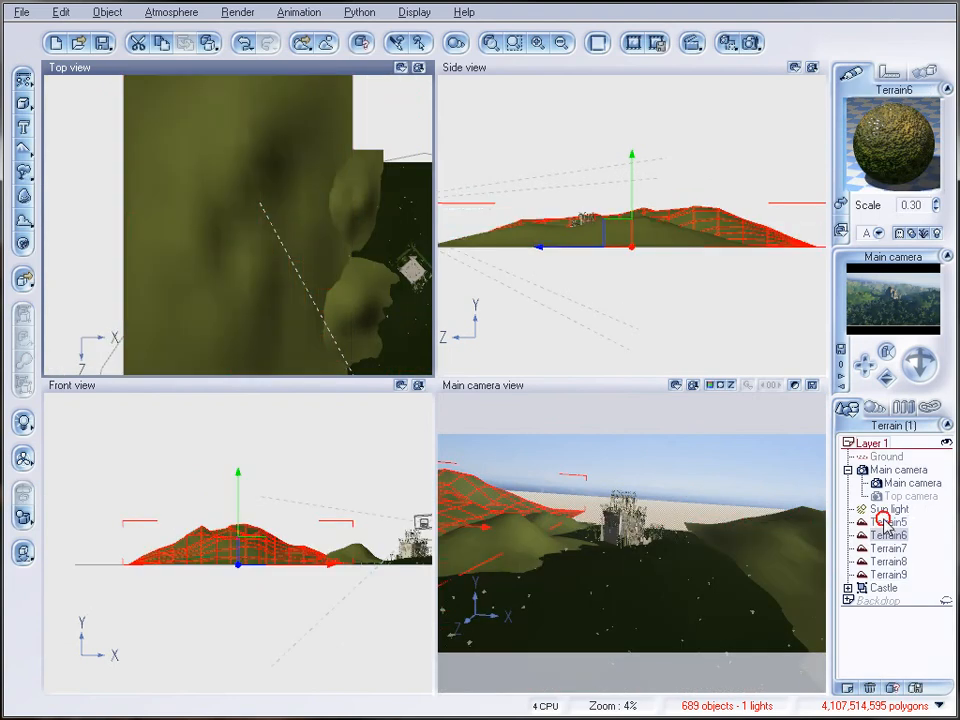
{"action": "left_click", "coordinate": [884, 548], "text": "ctrl"}
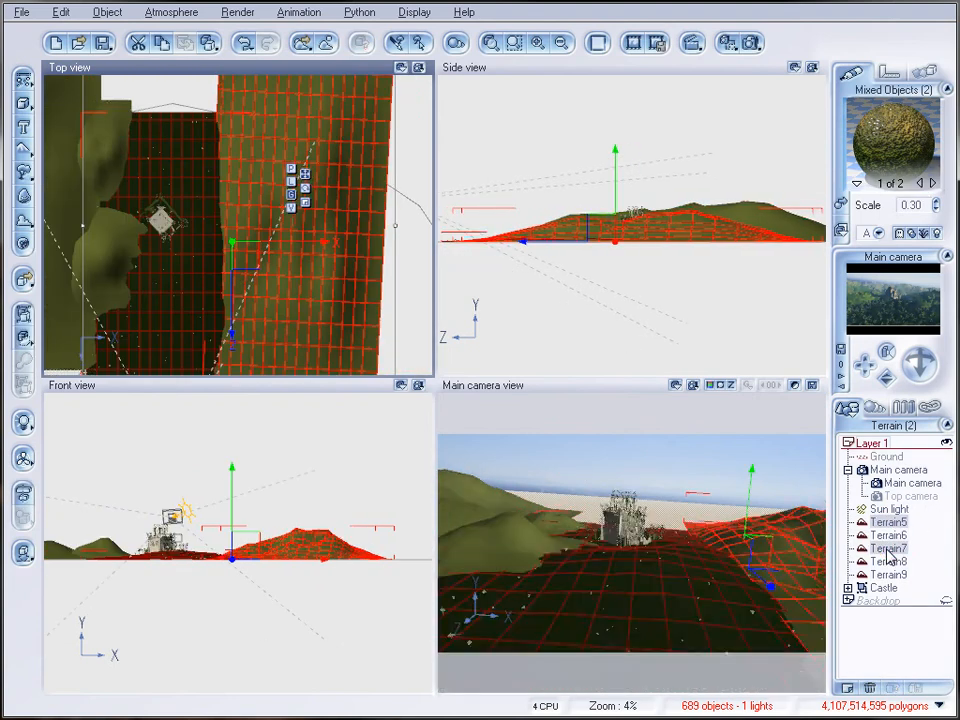
{"action": "left_click", "coordinate": [887, 550], "text": "ctrl"}
{"action": "left_click", "coordinate": [884, 535], "text": "ctrl"}
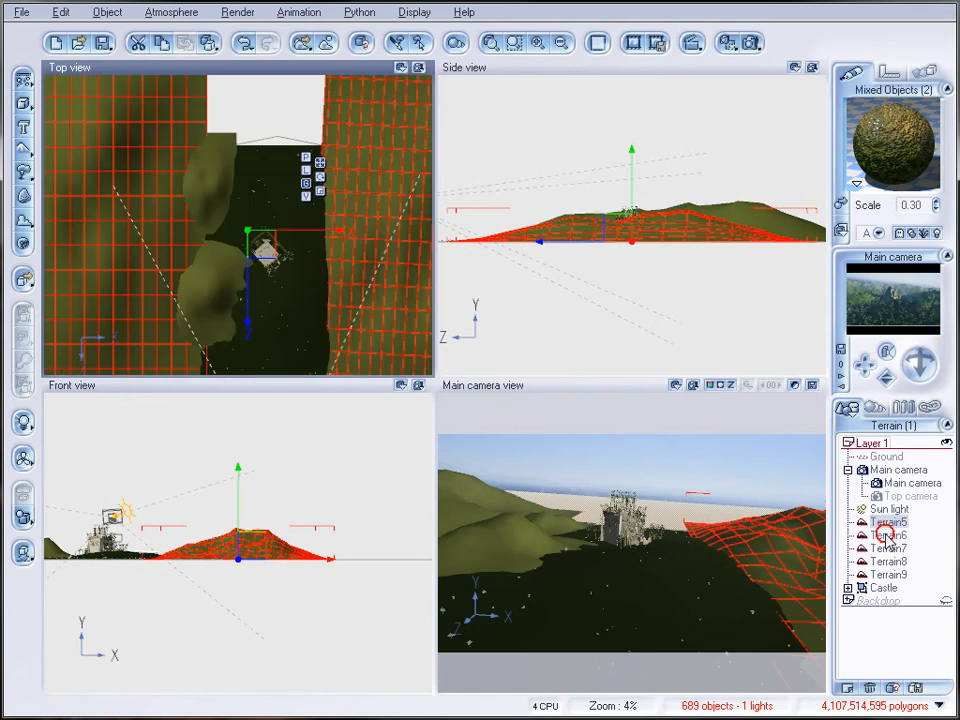
{"action": "left_click", "coordinate": [890, 561], "text": "ctrl"}
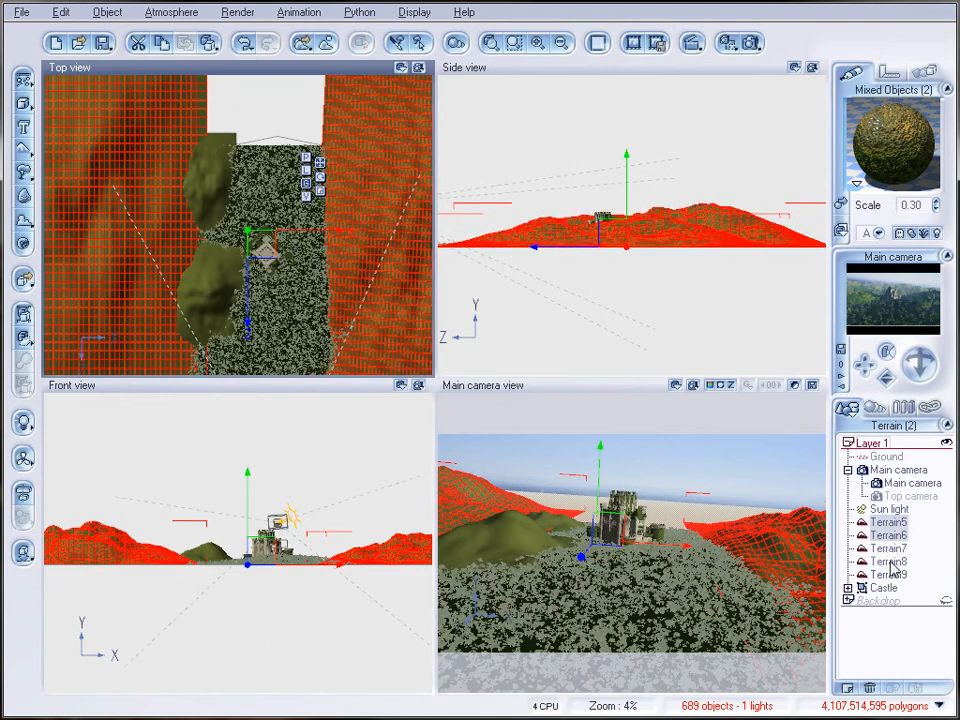
{"action": "left_click", "coordinate": [888, 575], "text": "ctrl"}
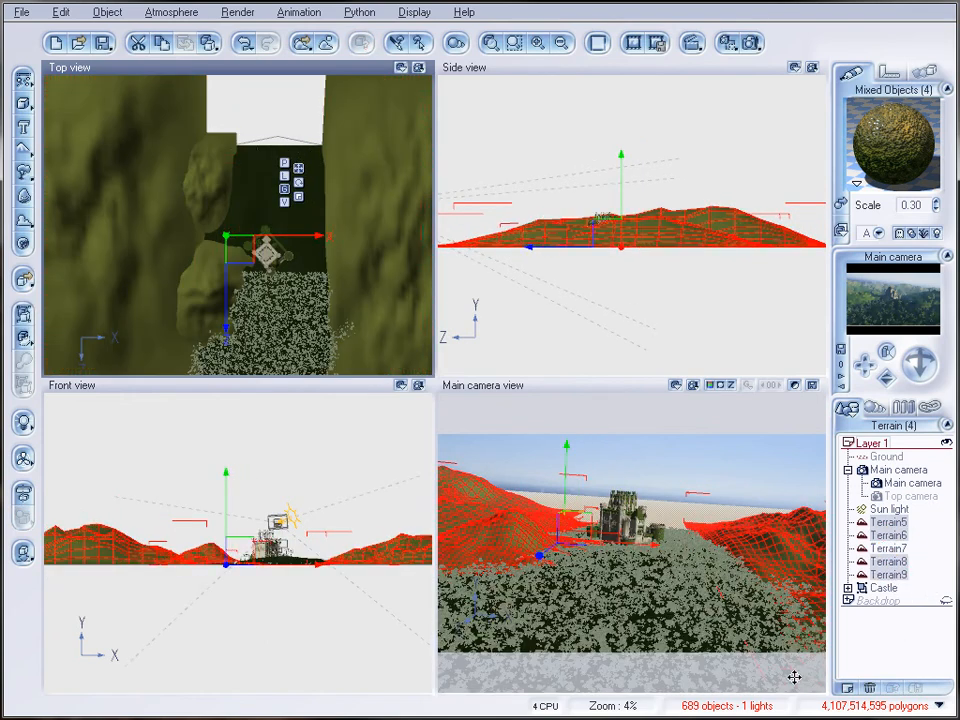
{"action": "left_click", "coordinate": [845, 687]}
{"action": "left_click_drag", "start_coordinate": [886, 522], "coordinate": [875, 613]}
{"action": "double_click", "coordinate": [890, 563]}
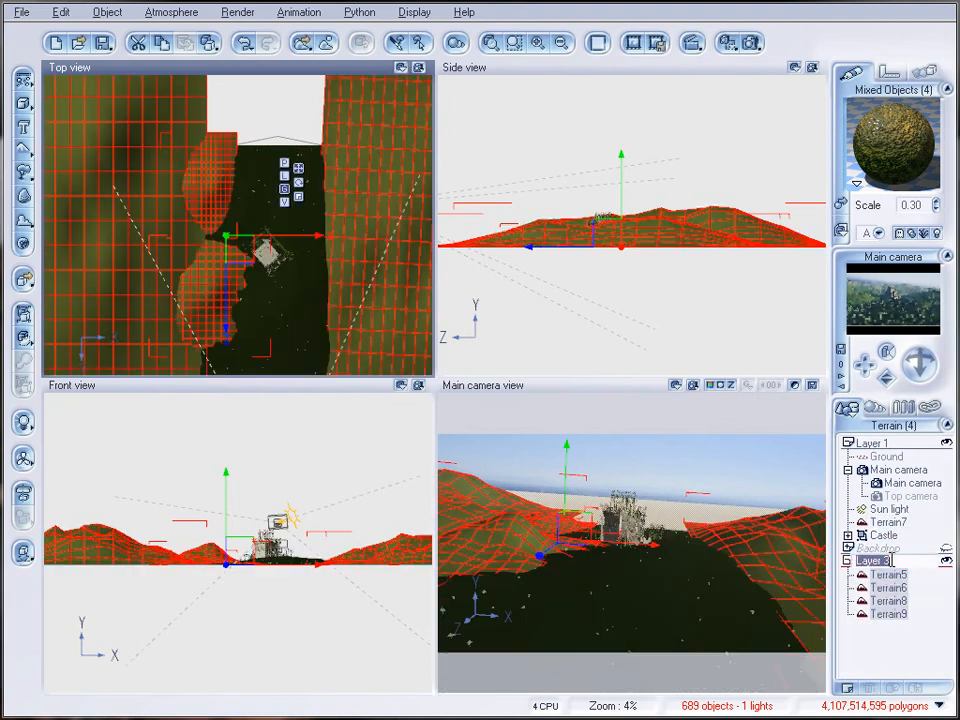
{"action": "type", "text": "S"}
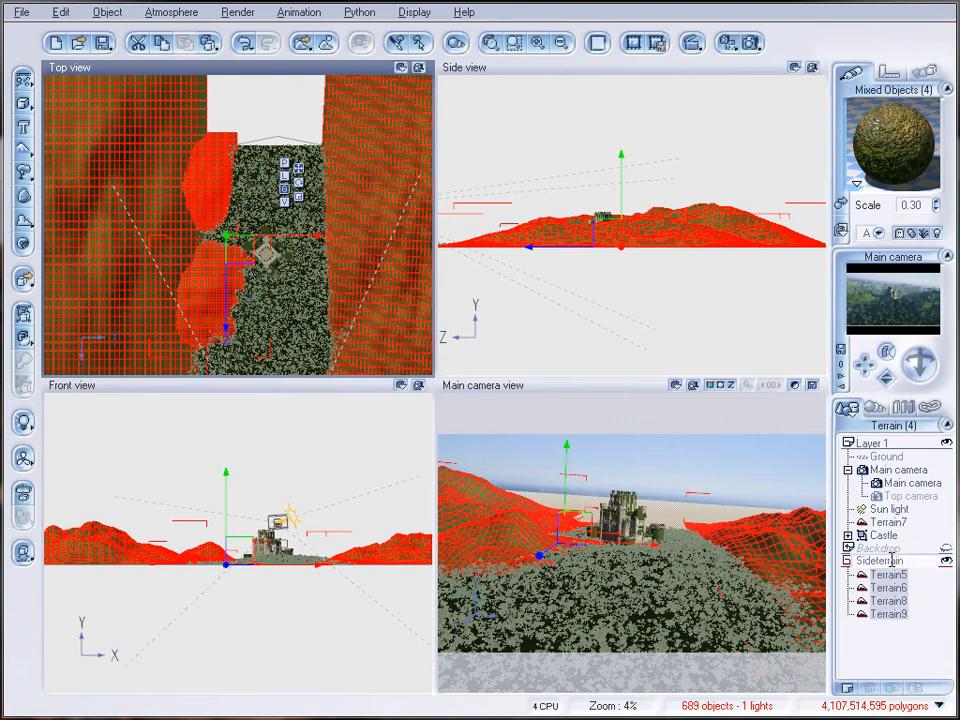
{"action": "type", "text": "ideterrain"}
{"action": "left_click", "coordinate": [913, 680]}
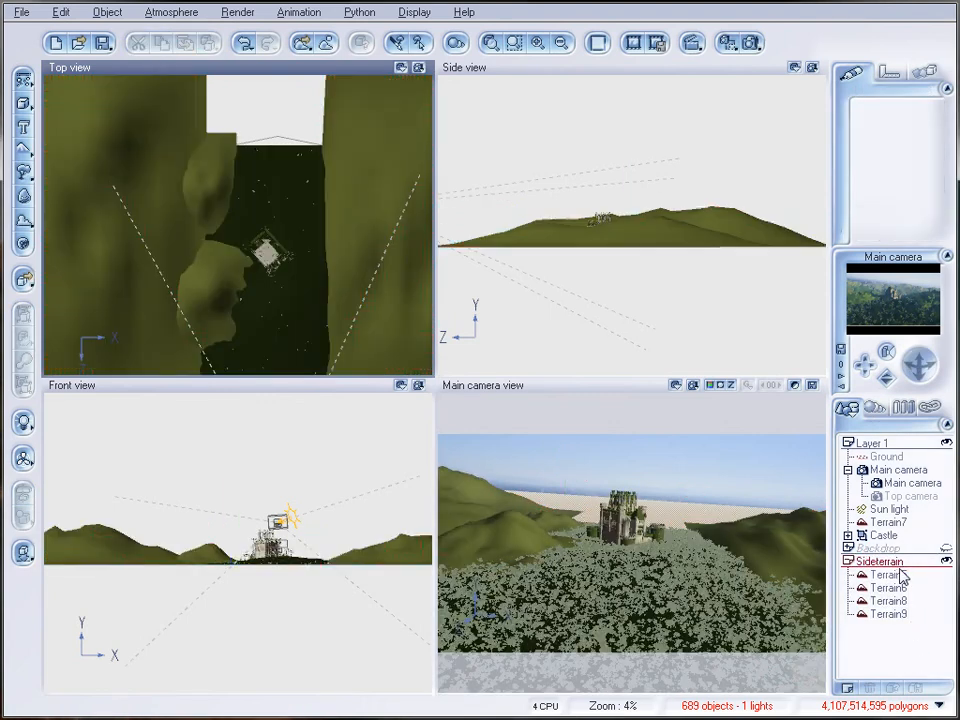
Step: Convert the shared Grass material of the four Sideterrain terrains to an EcoSystem material
{"action": "left_click", "coordinate": [902, 578]}
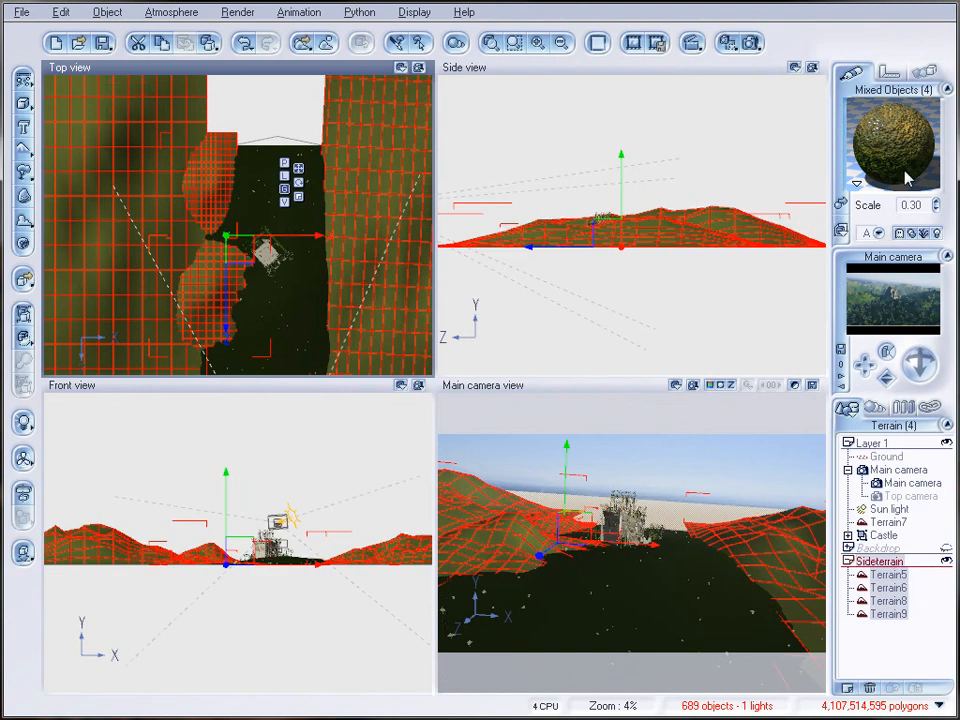
{"action": "double_click", "coordinate": [878, 150]}
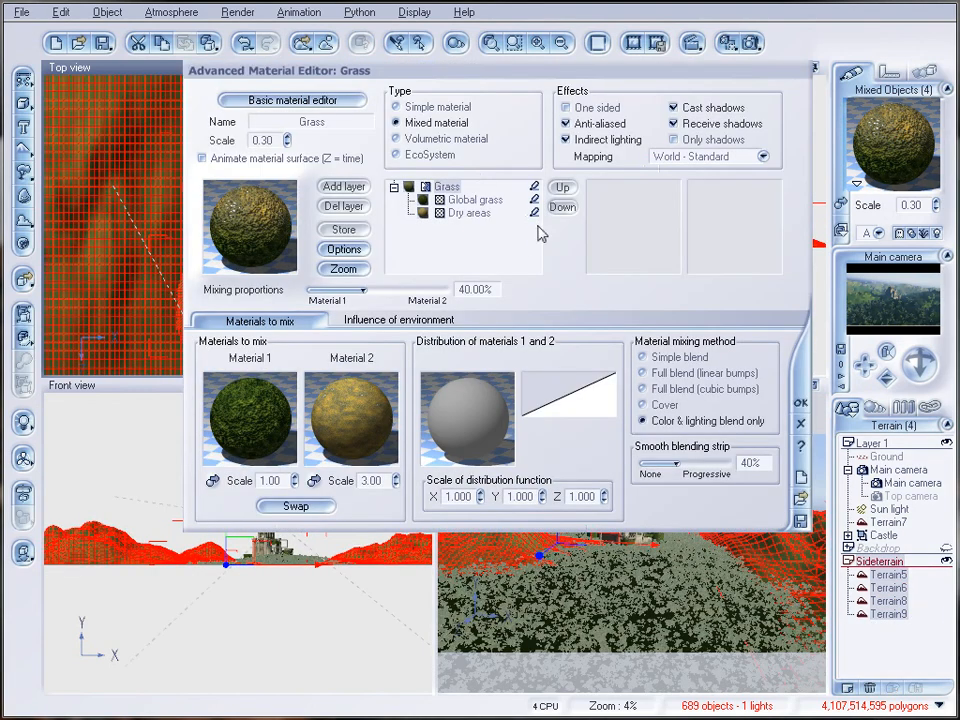
{"action": "left_click", "coordinate": [450, 155]}
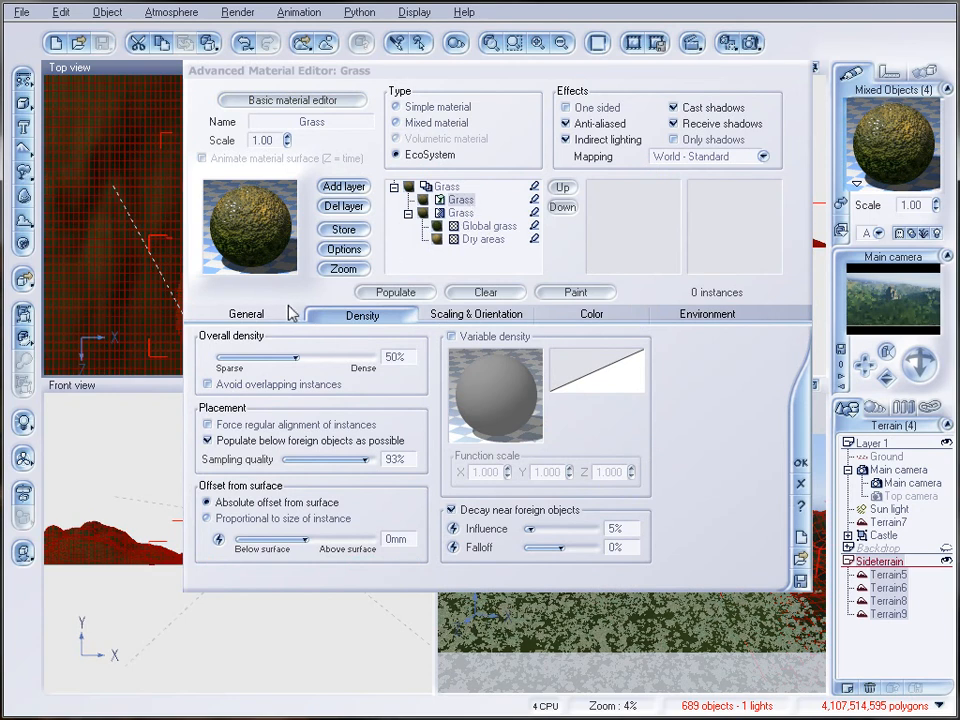
Step: Add Summer Cherry Tree, Rural Maple Tree and Fir Tree to the EcoSystem population and populate the side terrains
{"action": "left_click", "coordinate": [295, 313]}
{"action": "left_click", "coordinate": [390, 566]}
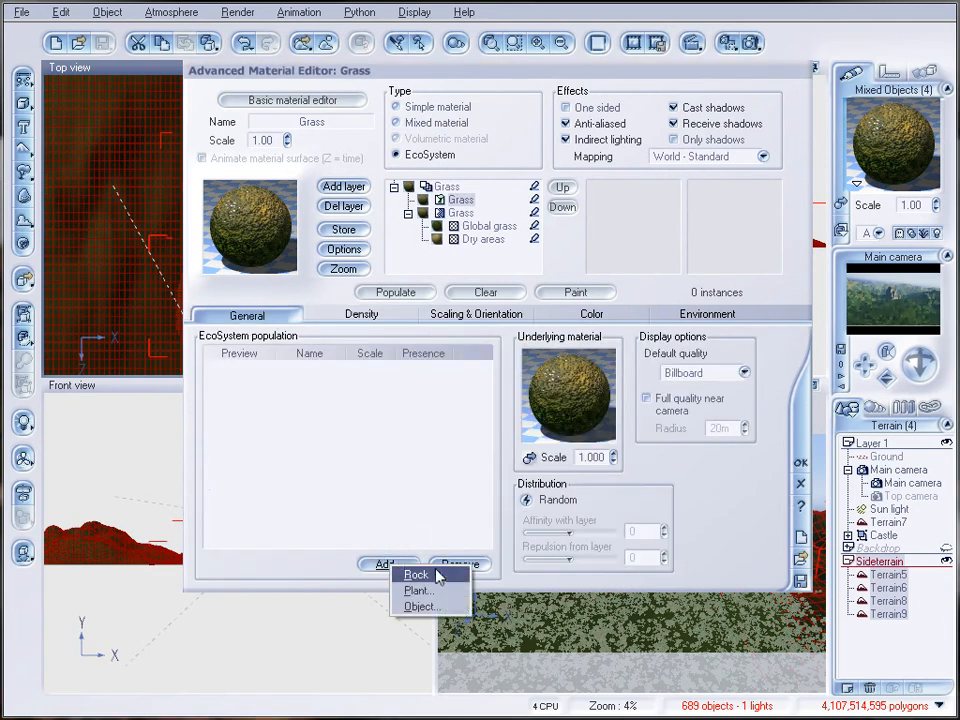
{"action": "left_click", "coordinate": [435, 591]}
{"action": "left_click", "coordinate": [530, 258]}
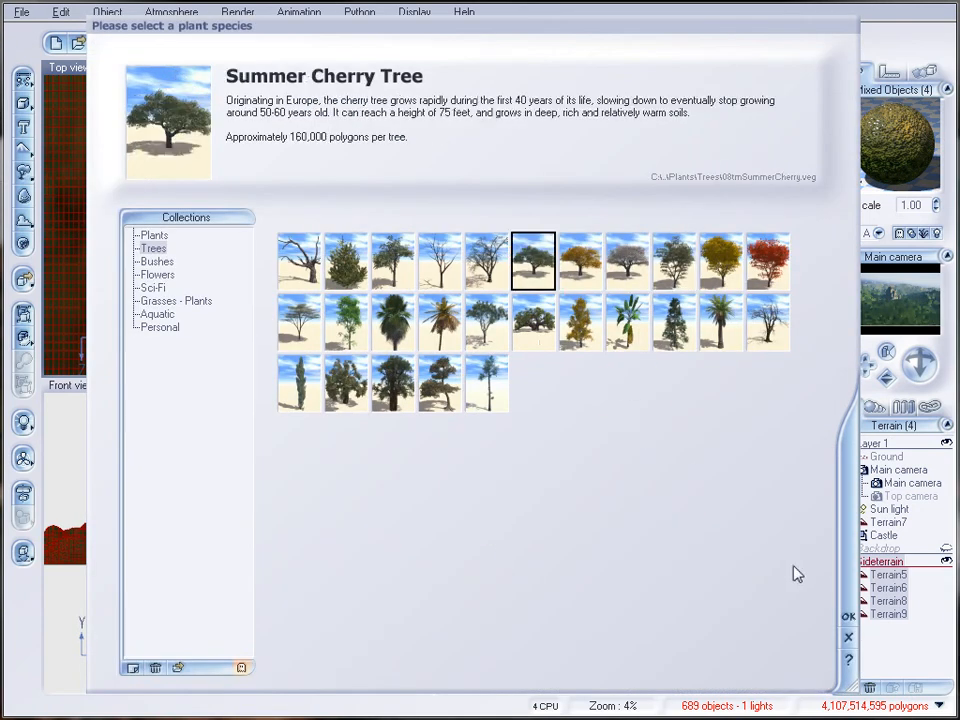
{"action": "left_click", "coordinate": [848, 617]}
{"action": "left_click", "coordinate": [370, 564]}
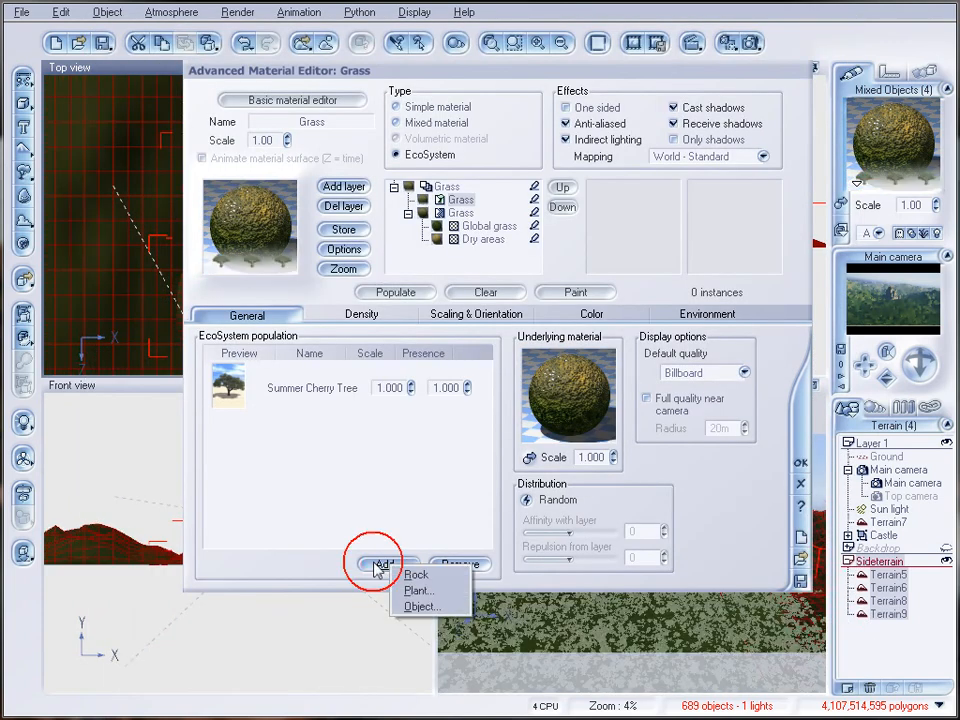
{"action": "left_click", "coordinate": [412, 591]}
{"action": "left_click", "coordinate": [670, 262]}
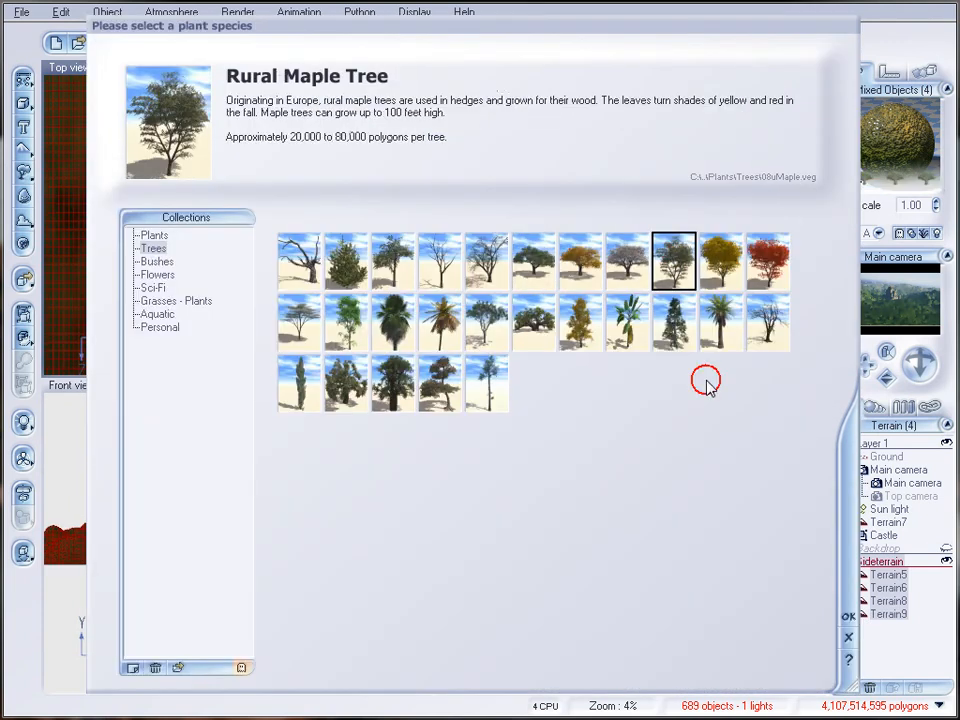
{"action": "left_click", "coordinate": [848, 617]}
{"action": "left_click", "coordinate": [385, 564]}
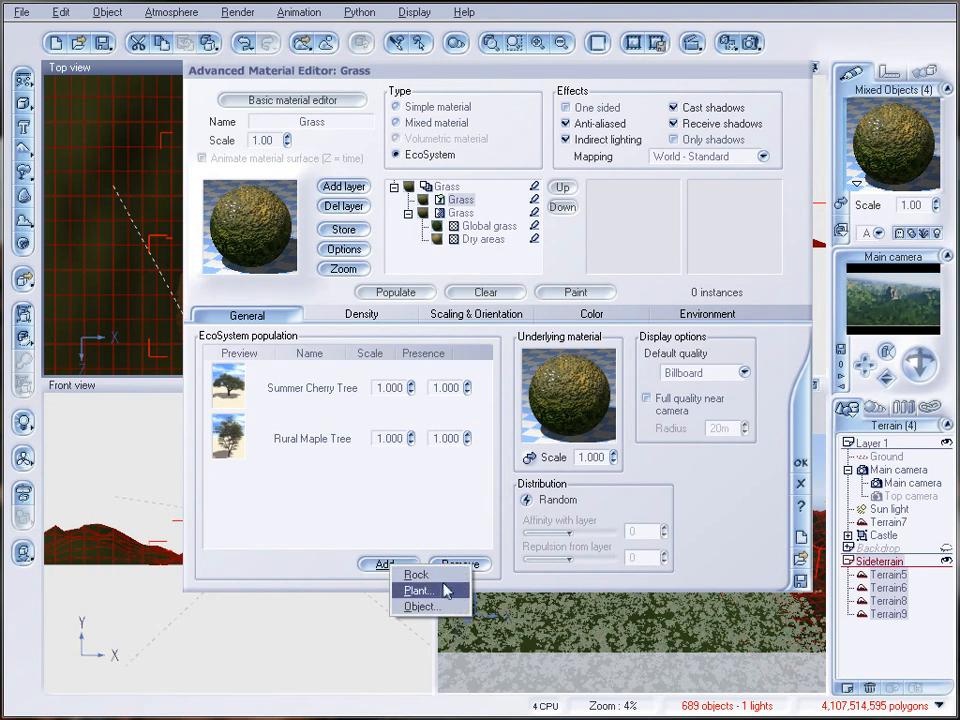
{"action": "left_click", "coordinate": [418, 591]}
{"action": "left_click", "coordinate": [346, 261]}
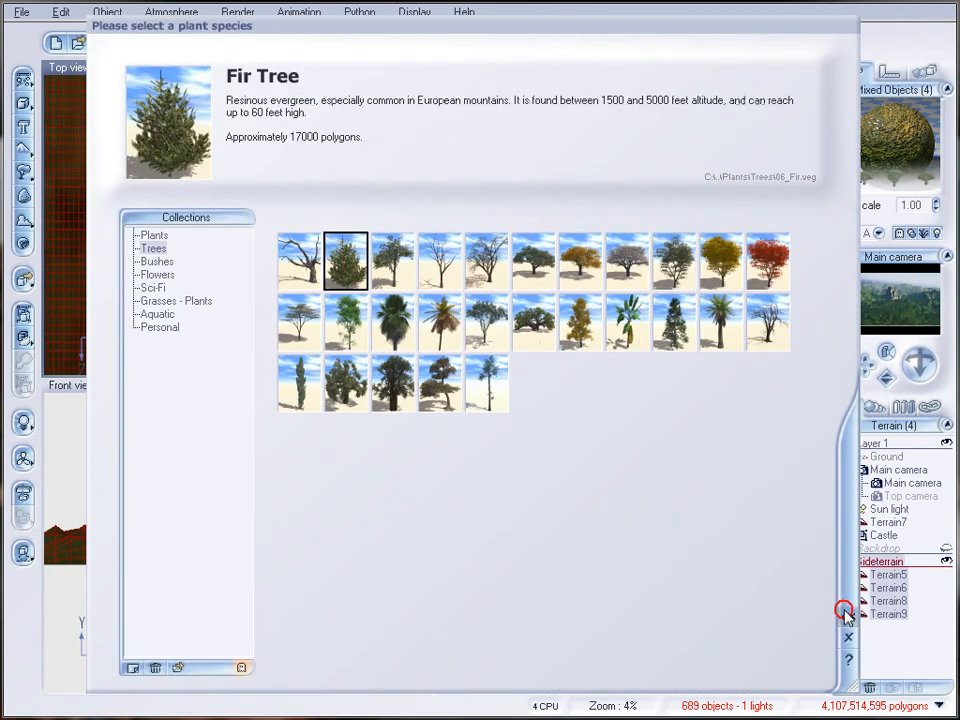
{"action": "left_click", "coordinate": [848, 617]}
{"action": "left_click", "coordinate": [395, 292]}
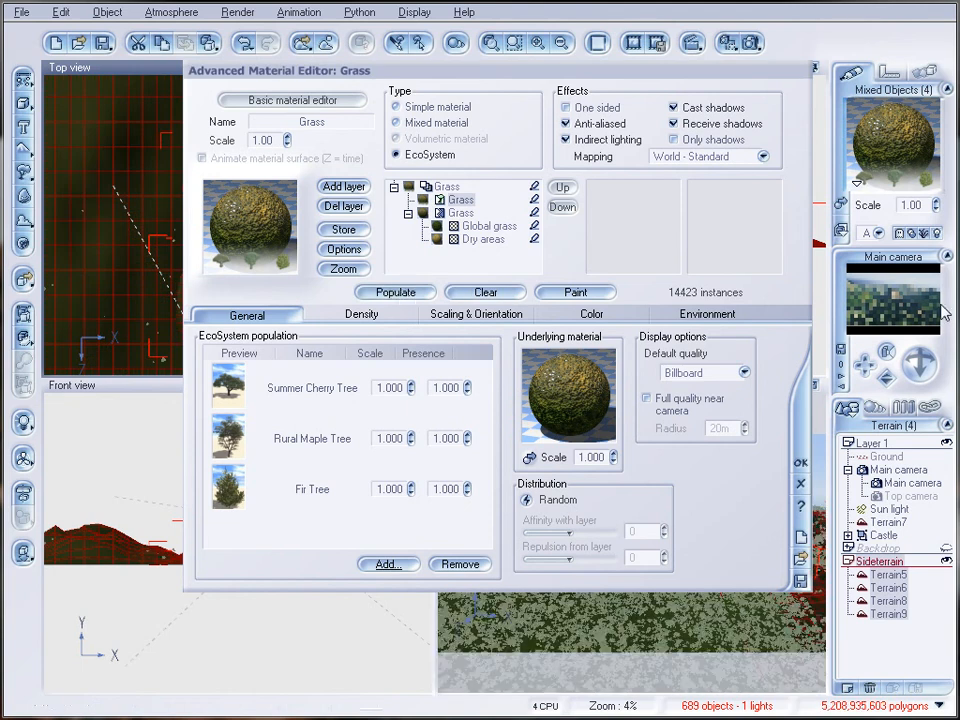
Step: Limit the EcoSystem's altitude range to a maximum of 0.34 with 13% fuzziness at the top
{"action": "left_click", "coordinate": [740, 316]}
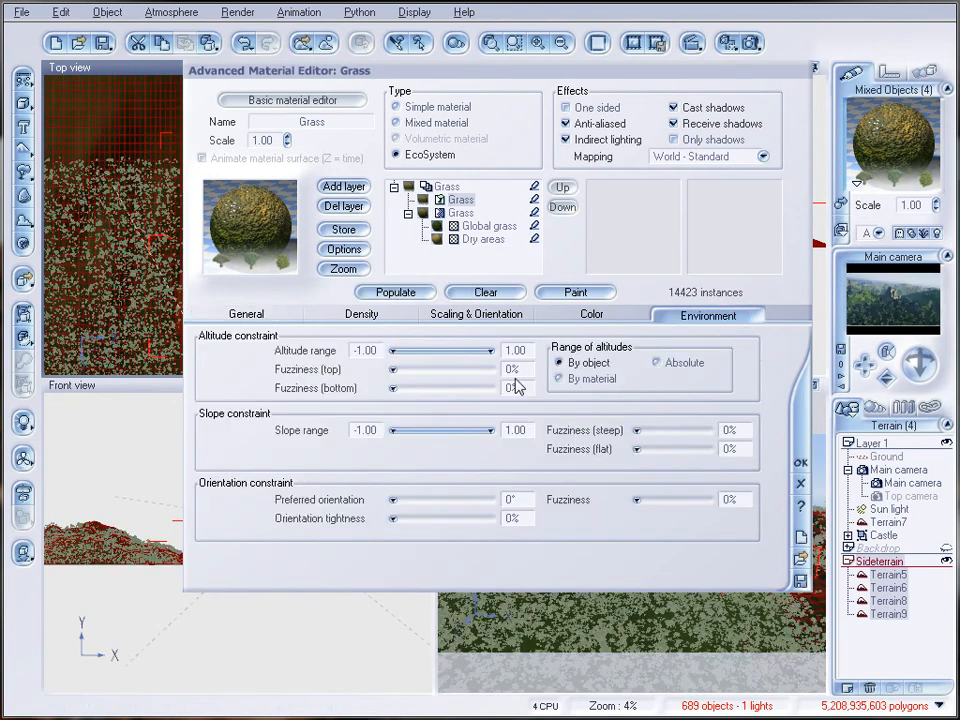
{"action": "left_click_drag", "start_coordinate": [496, 351], "coordinate": [466, 353]}
{"action": "left_click_drag", "start_coordinate": [406, 370], "coordinate": [420, 371]}
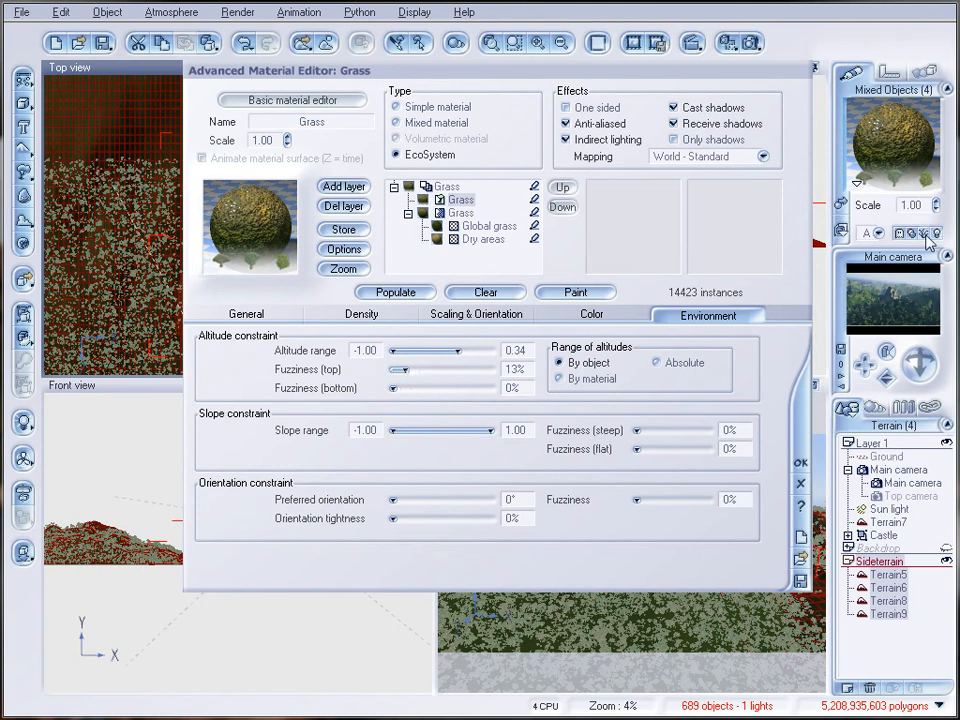
Step: Set the EcoSystem's overall density to 67%, then repopulate the side terrains and check them in a render
{"action": "left_click", "coordinate": [357, 316]}
{"action": "left_click_drag", "start_coordinate": [302, 357], "coordinate": [320, 357]}
{"action": "left_click", "coordinate": [390, 293]}
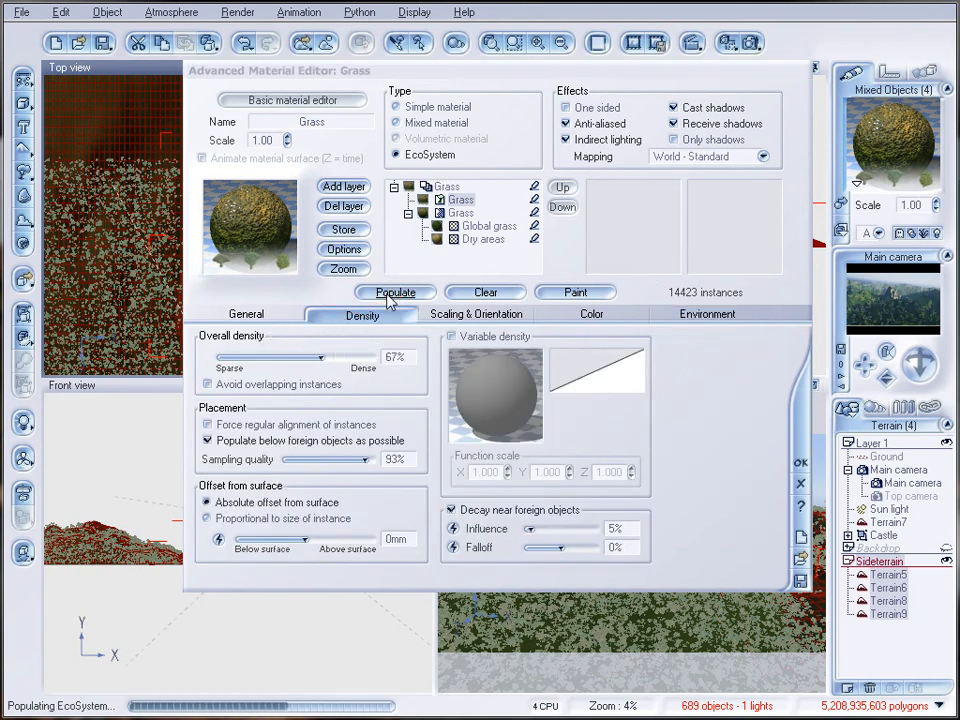
{"action": "left_click", "coordinate": [748, 42]}
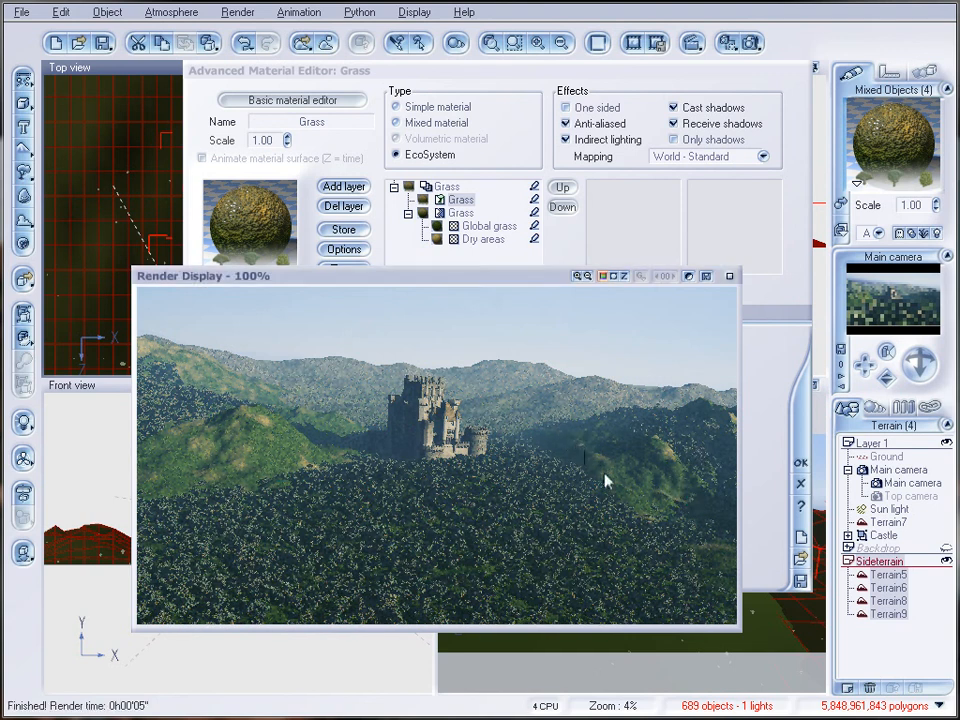
{"action": "left_click", "coordinate": [729, 276]}
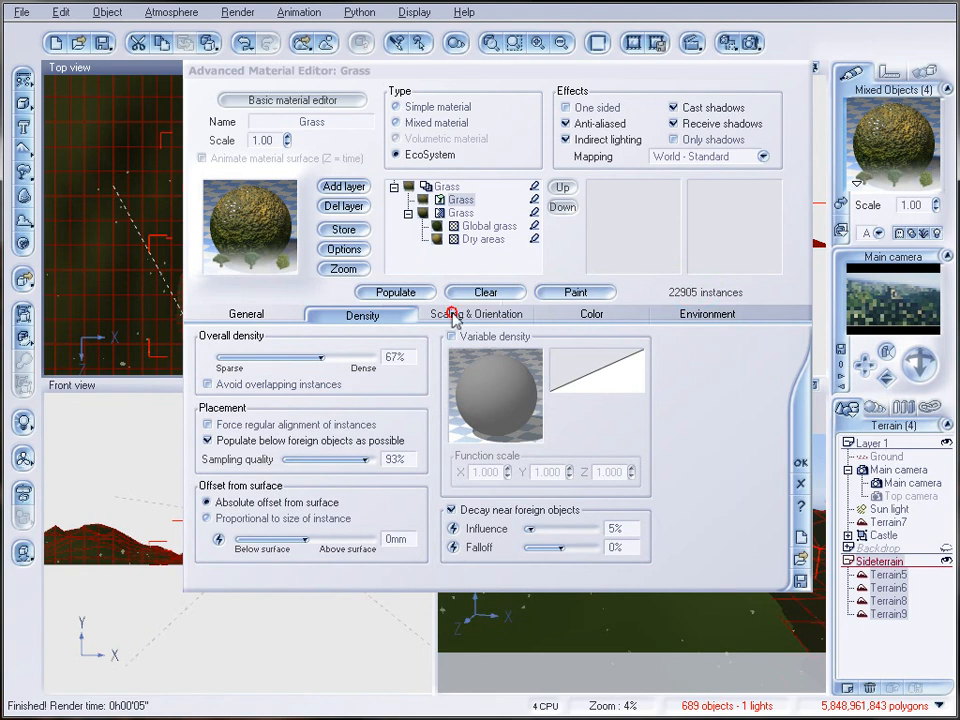
Step: Turn off decay near foreign objects and enable shrinking at low densities for the side terrains' EcoSystem
{"action": "left_click", "coordinate": [475, 315]}
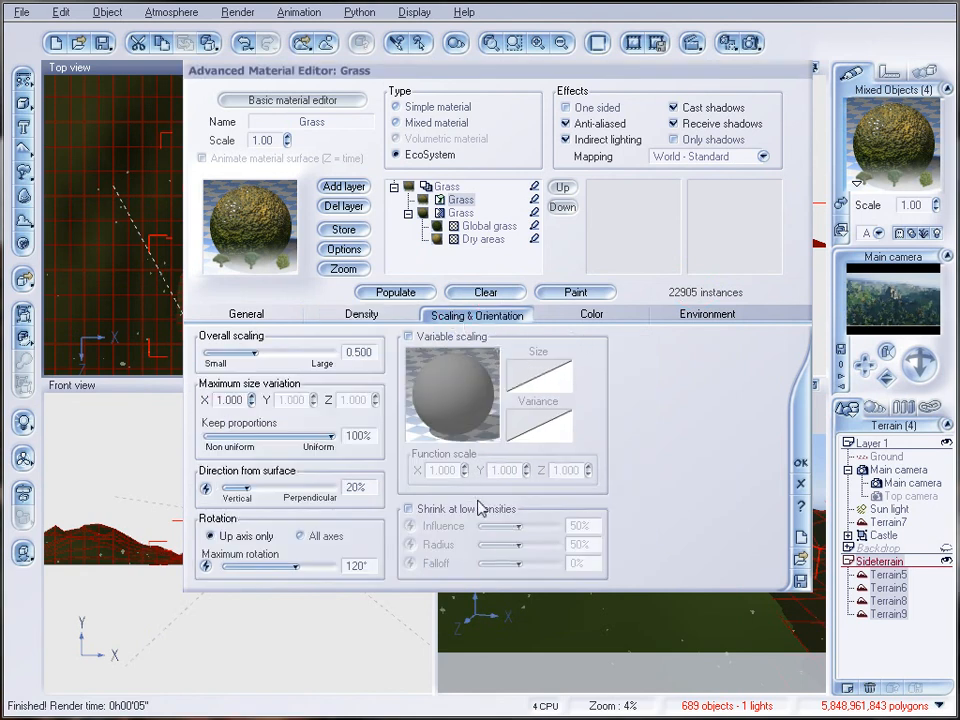
{"action": "left_click", "coordinate": [370, 316]}
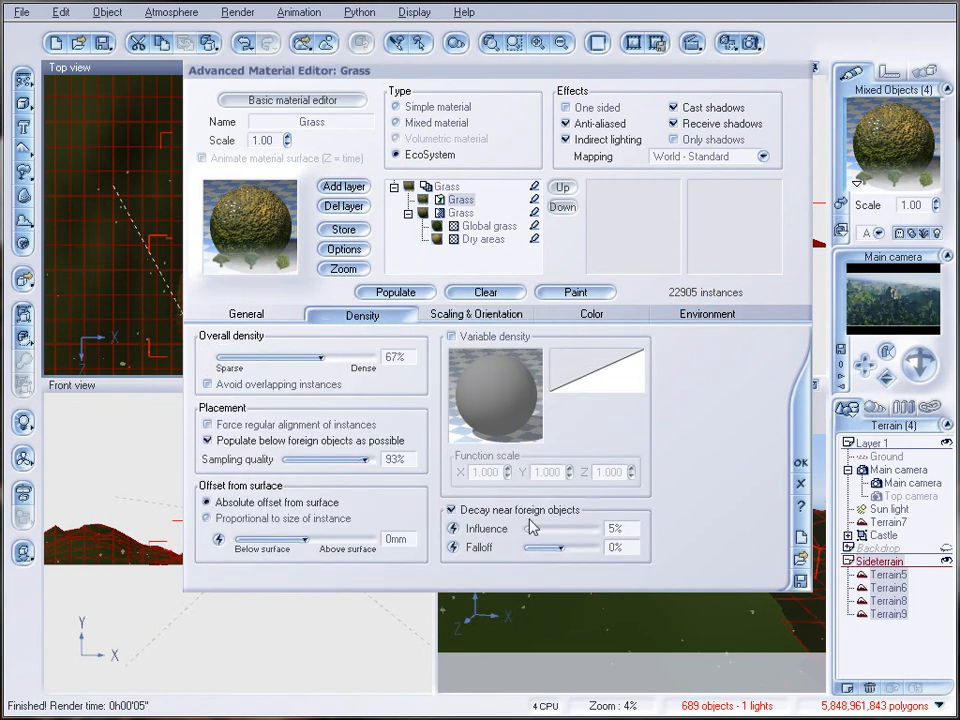
{"action": "left_click", "coordinate": [466, 512]}
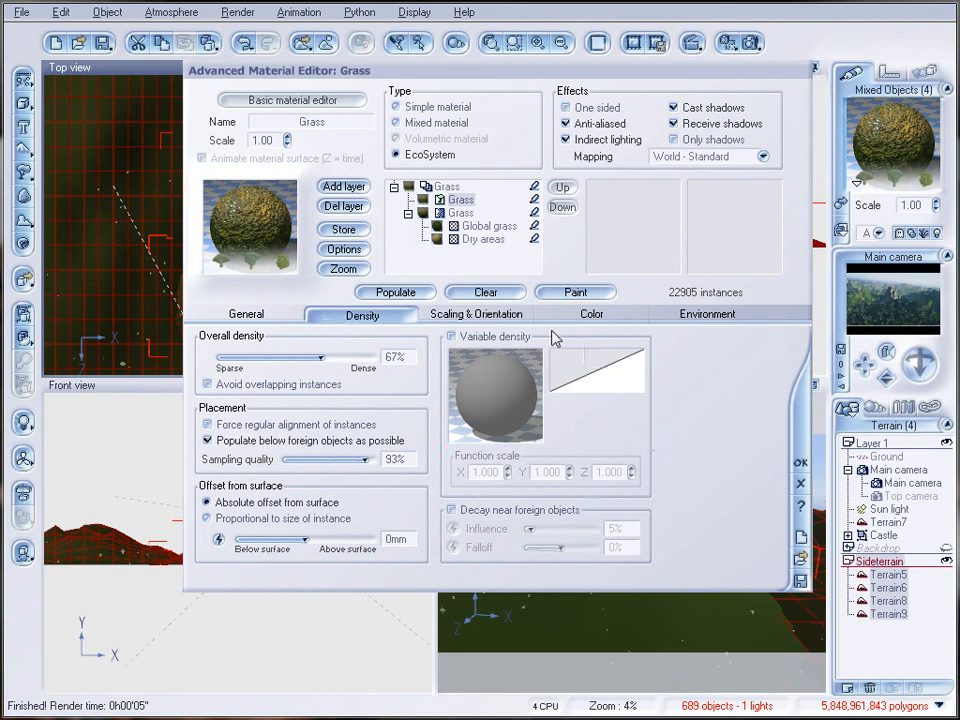
{"action": "left_click", "coordinate": [478, 315]}
{"action": "left_click", "coordinate": [408, 508]}
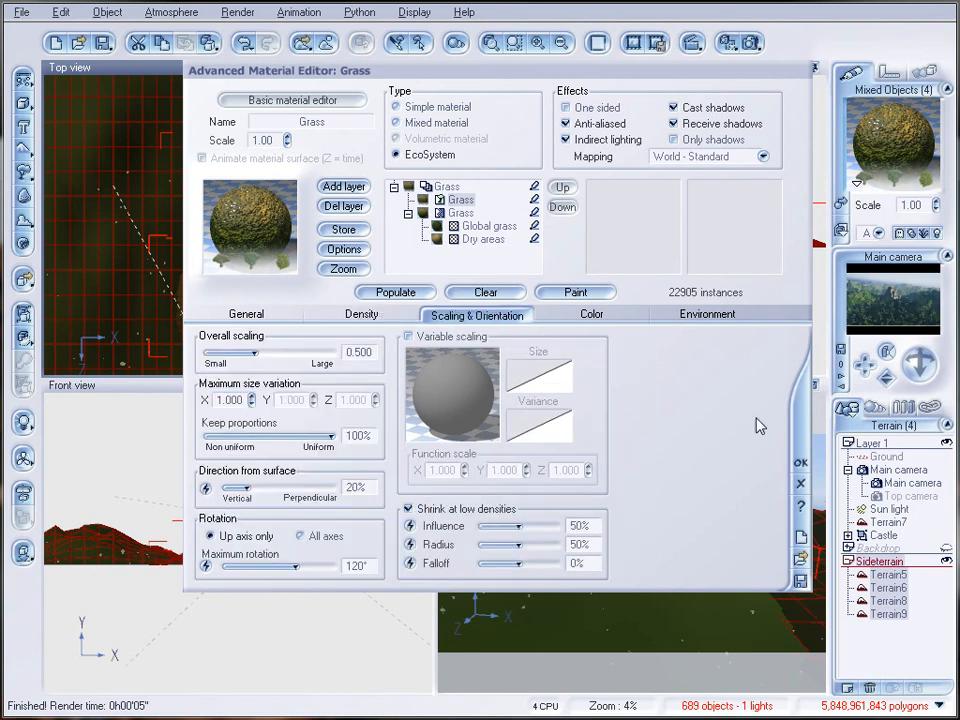
Step: Repopulate the side terrains with the changed EcoSystem settings and check the result in a render
{"action": "left_click", "coordinate": [411, 292]}
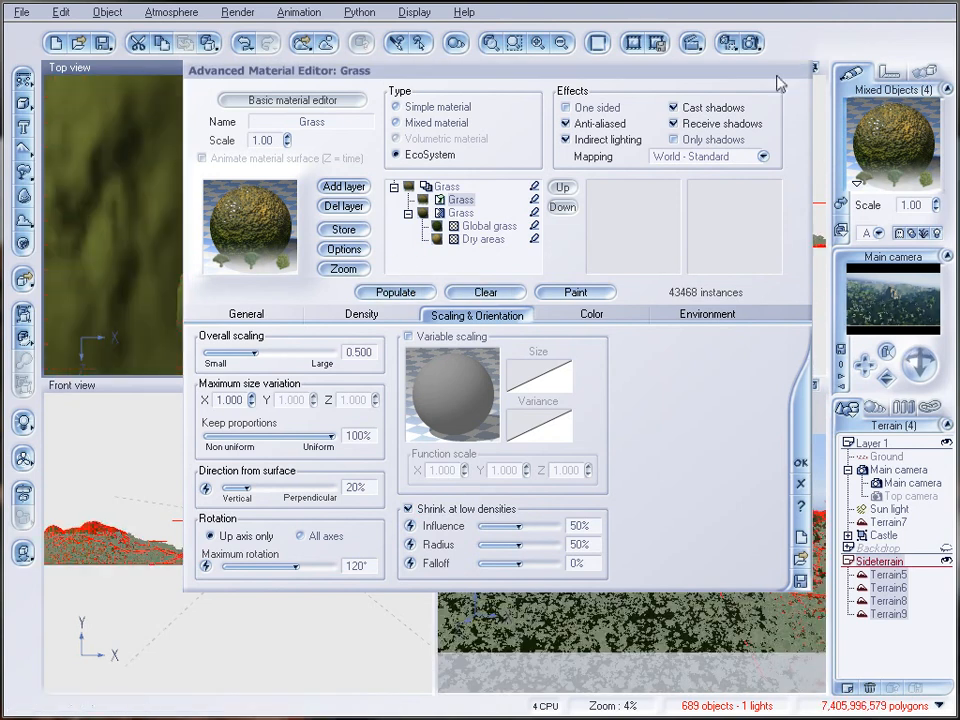
{"action": "left_click", "coordinate": [752, 43]}
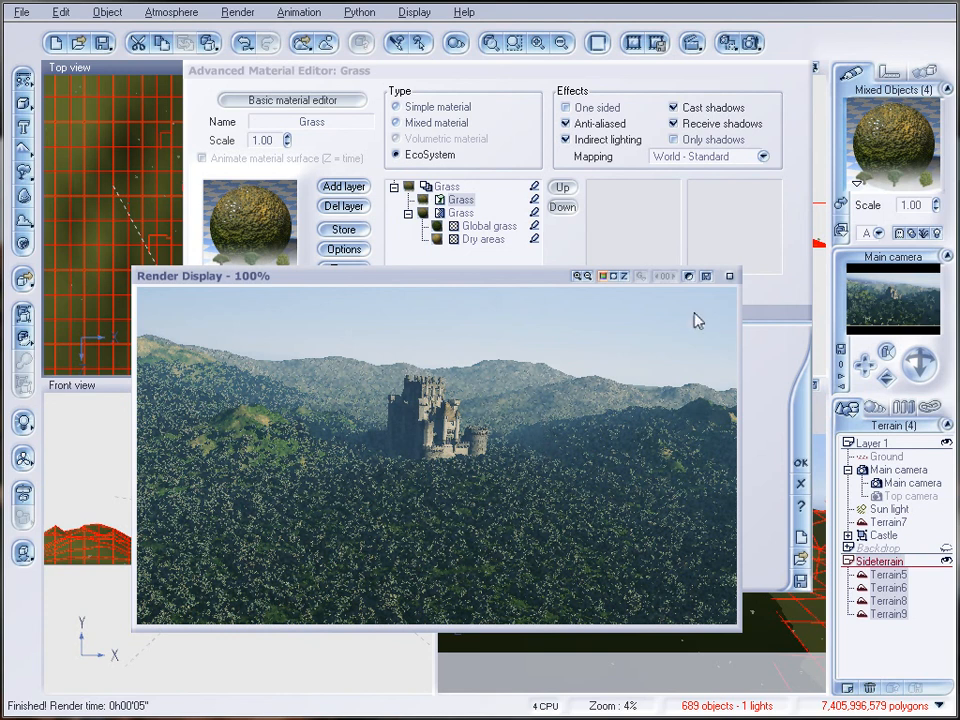
{"action": "left_click", "coordinate": [731, 277]}
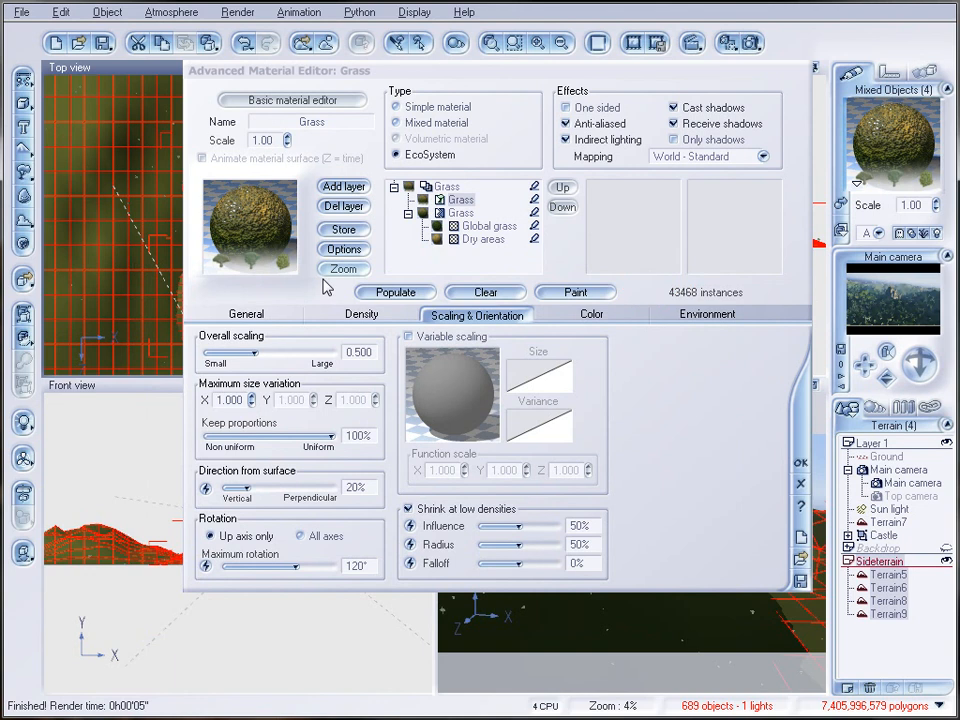
Step: Accept the side terrains' EcoSystem material and collapse the Sideterrain layer
{"action": "left_click", "coordinate": [800, 465]}
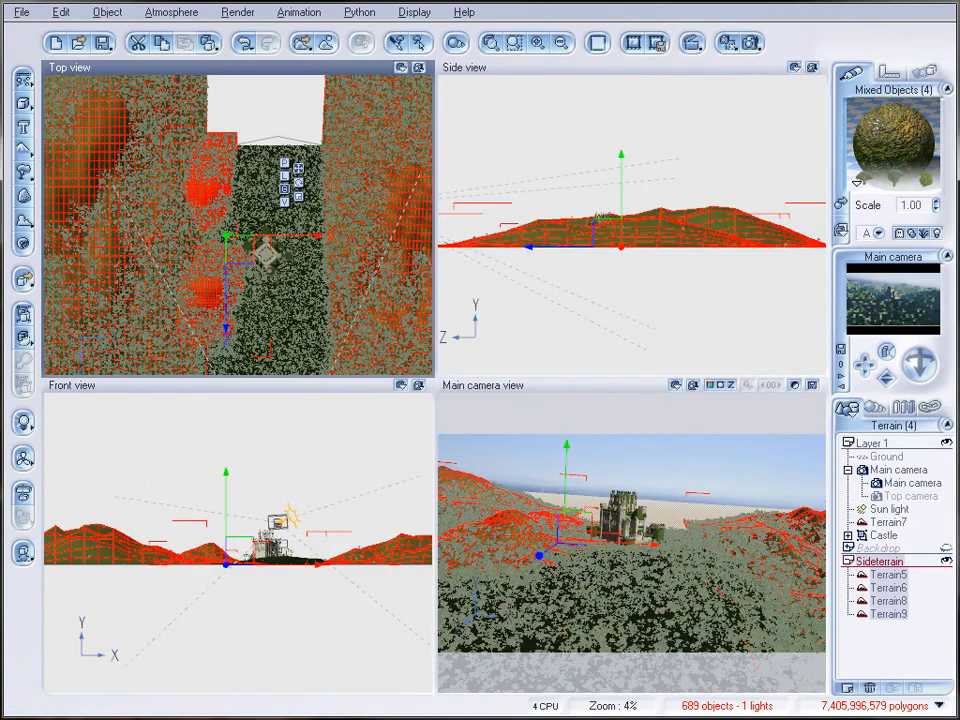
{"action": "left_click", "coordinate": [847, 561]}
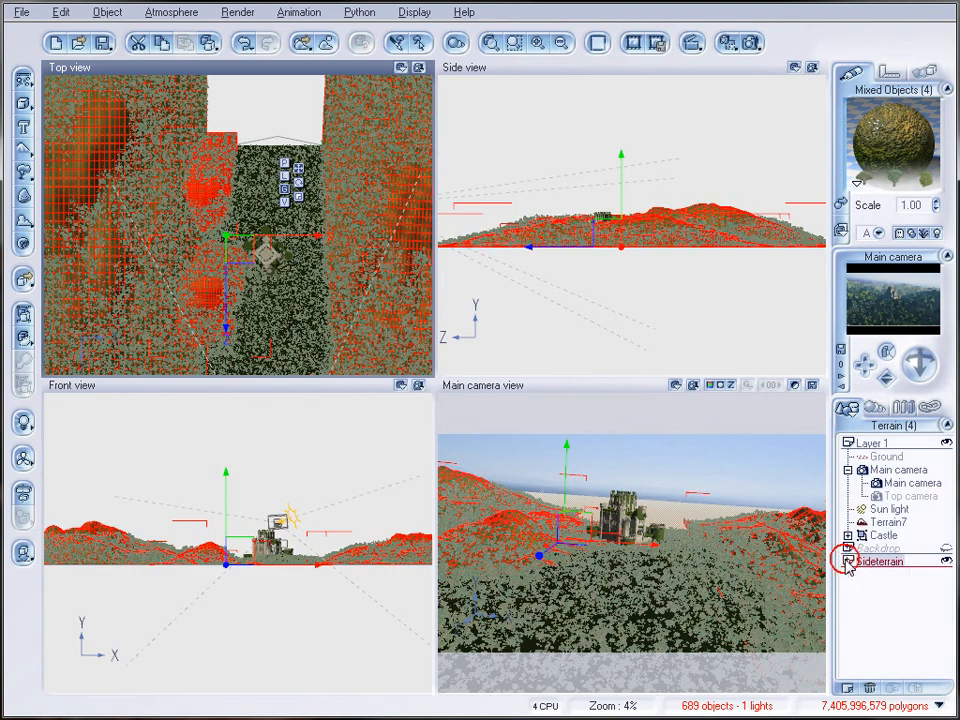